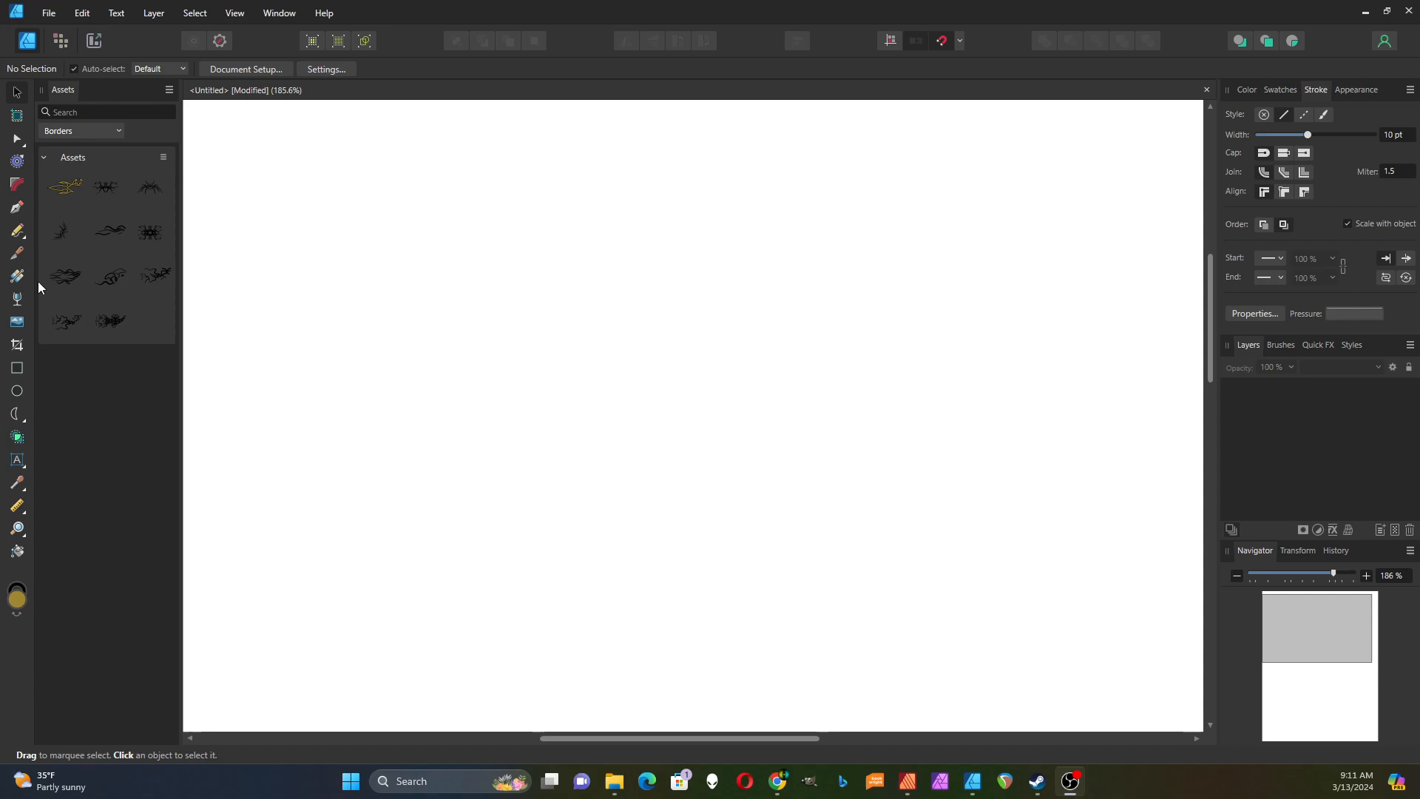
- Draw ten separate tapered wavy strokes of varying lengths and directions with the Pencil tool across the upper part of the page
left_click(17, 232)
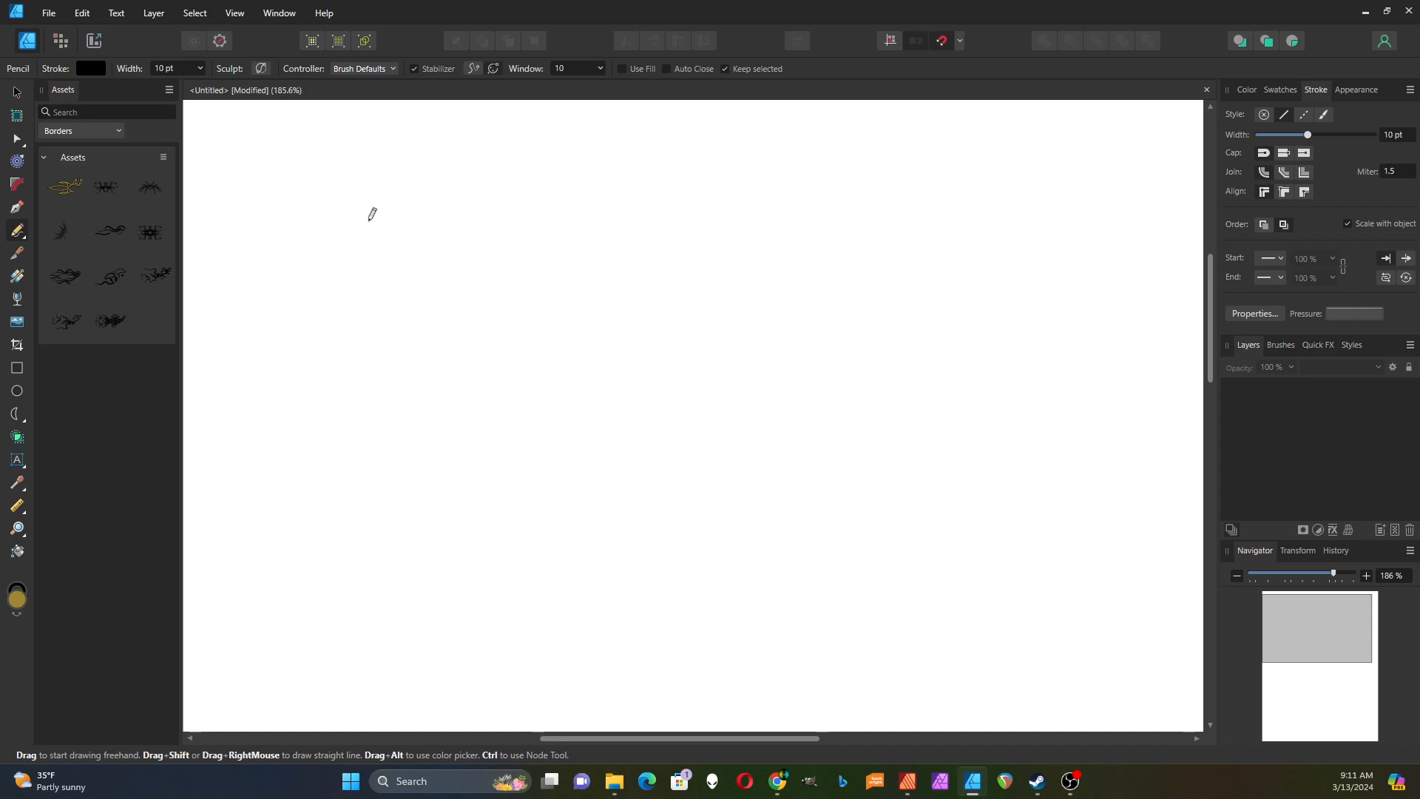
scroll(372, 214, "down", 2)
scroll(372, 218, "up", 1)
scroll(371, 225, "down", 1)
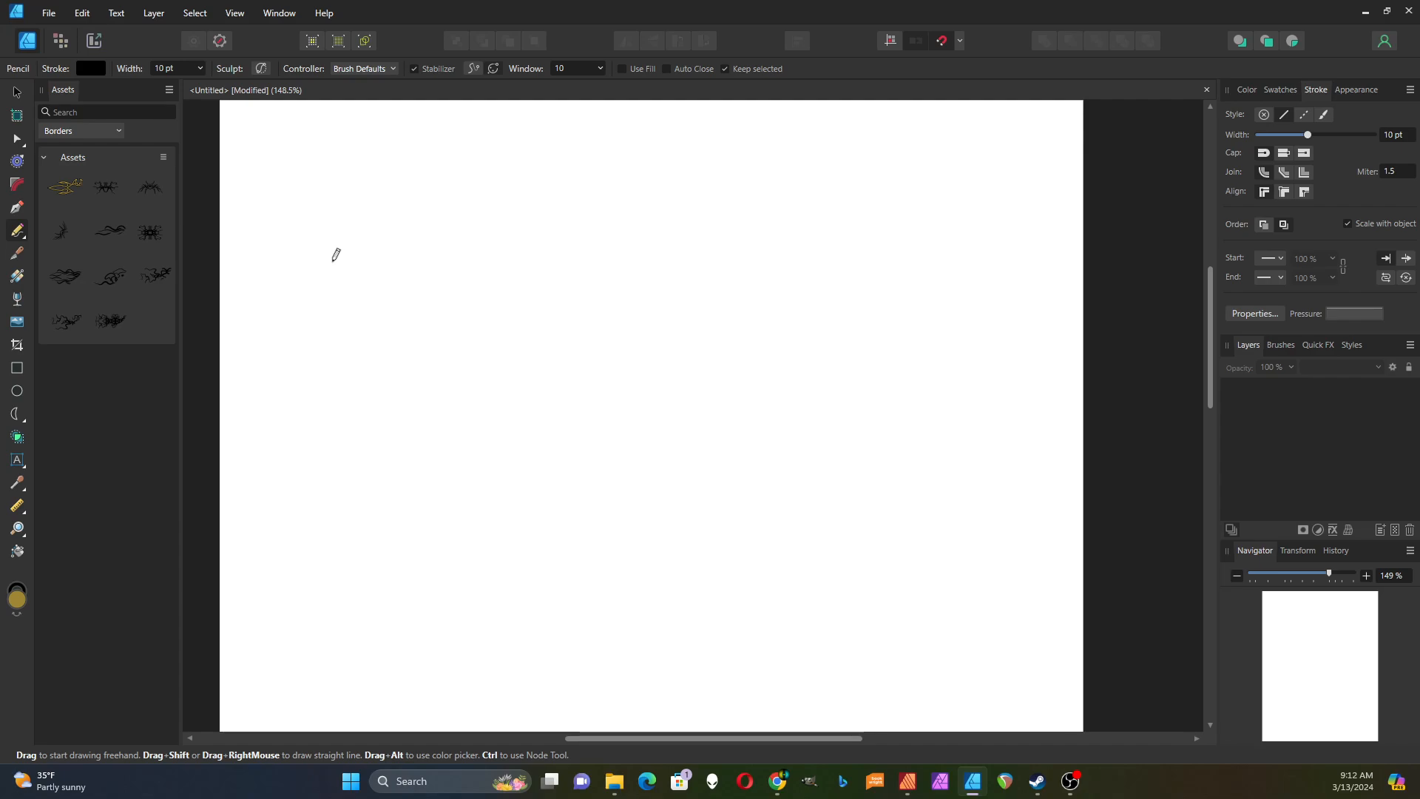
mouse_move(332, 260)
left_mouse_down()
mouse_move(385, 256)
mouse_move(392, 235)
mouse_move(423, 246)
mouse_move(450, 216)
mouse_move(463, 225)
mouse_move(469, 201)
mouse_move(498, 232)
left_mouse_up()
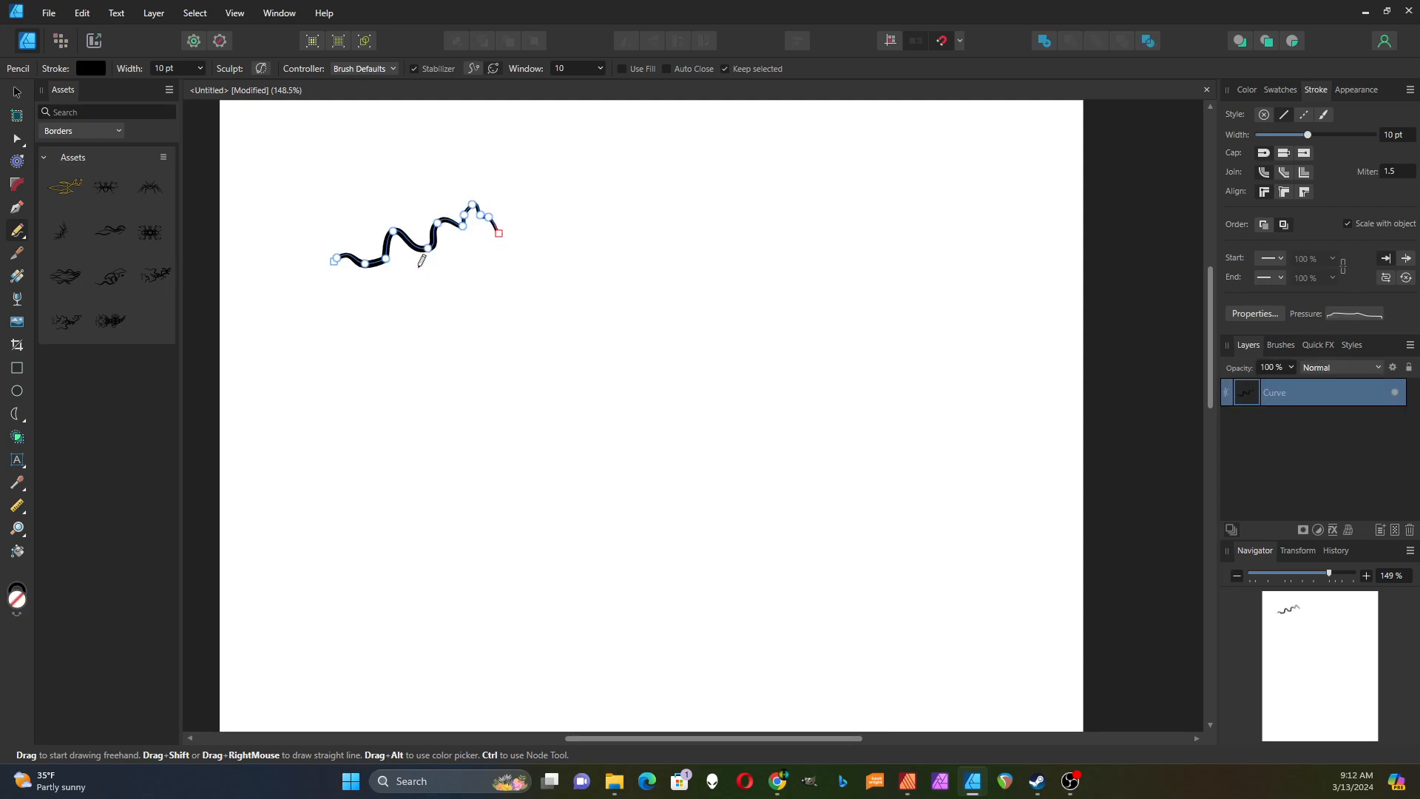
mouse_move(419, 265)
left_mouse_down()
mouse_move(438, 298)
mouse_move(470, 275)
mouse_move(483, 290)
mouse_move(528, 281)
left_mouse_up()
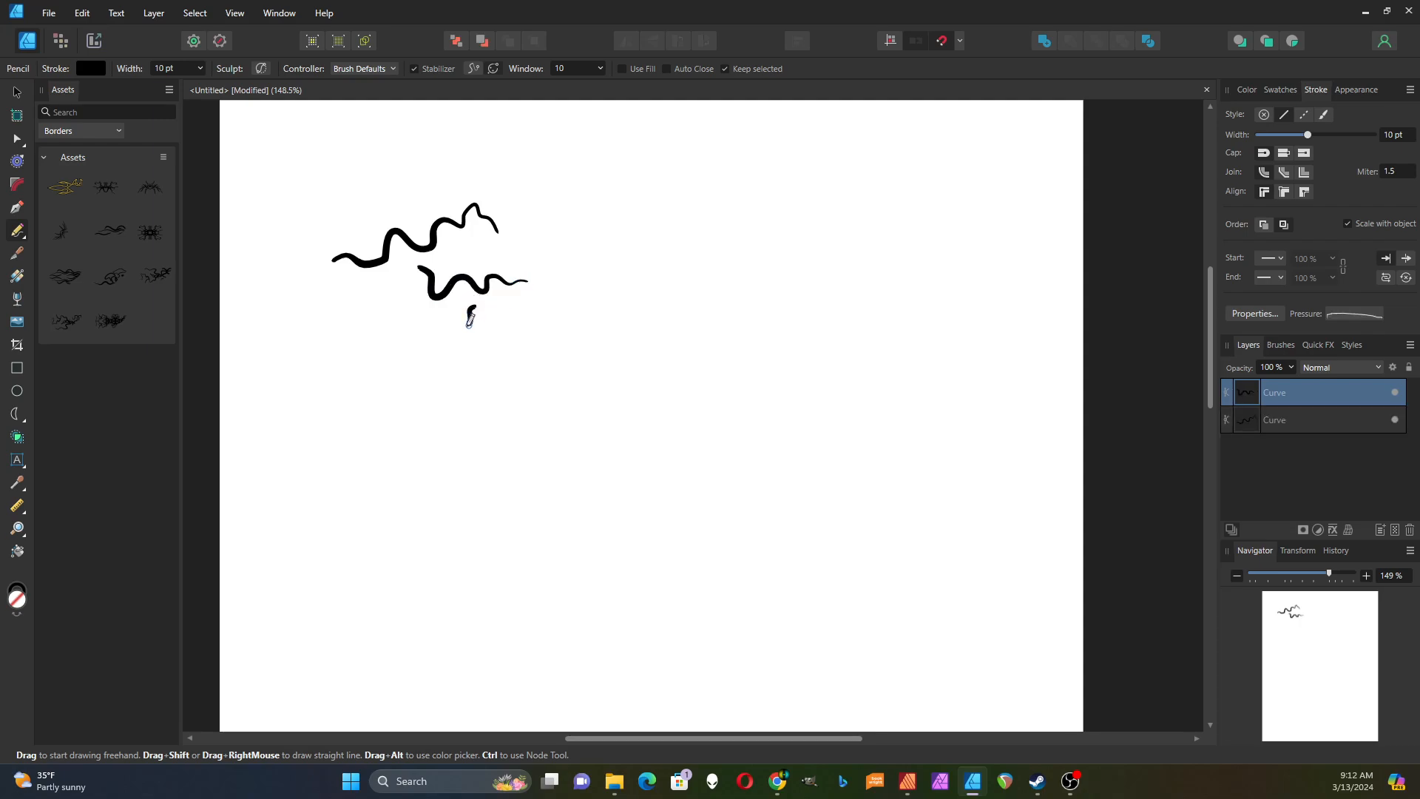
left_click_drag(469, 324, 412, 355)
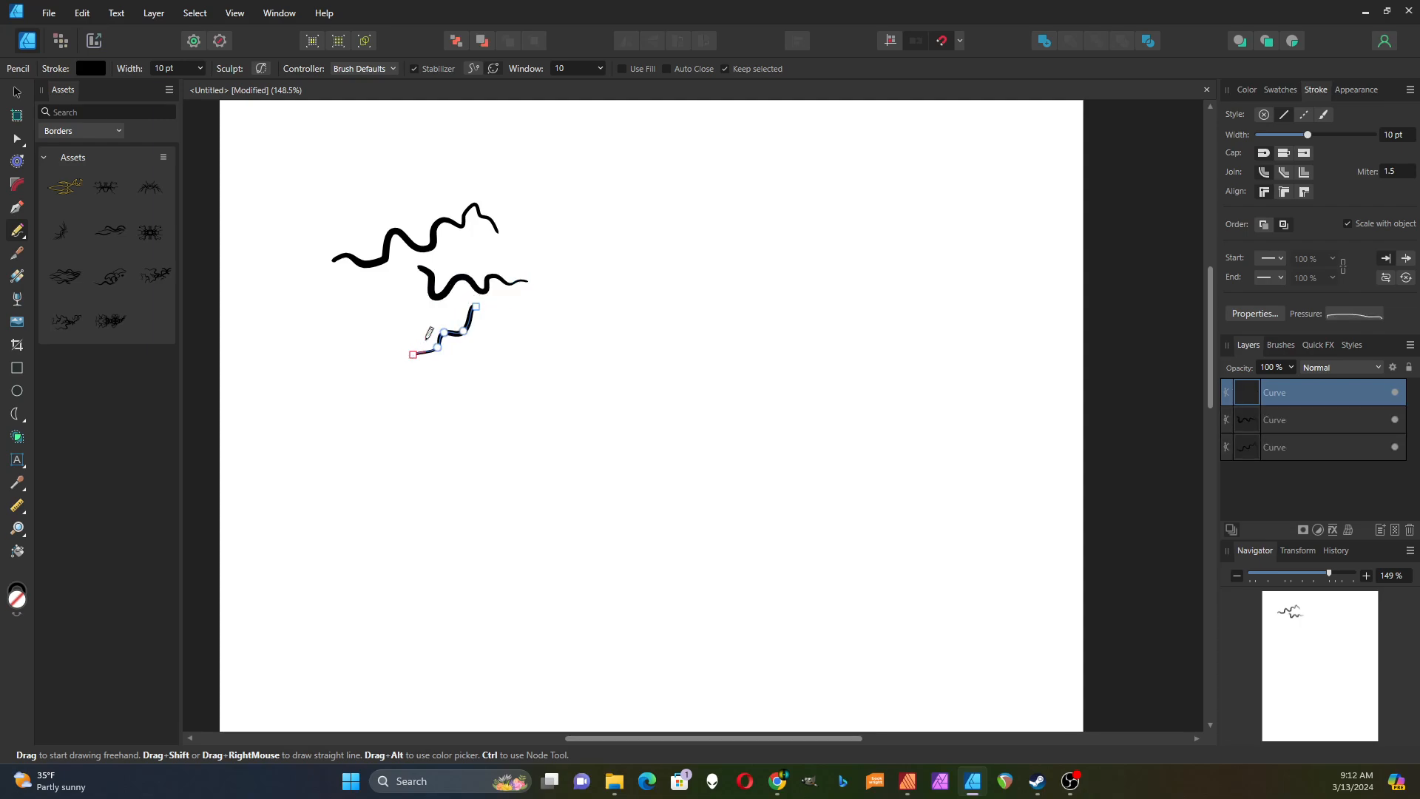
left_click_drag(505, 263, 511, 250)
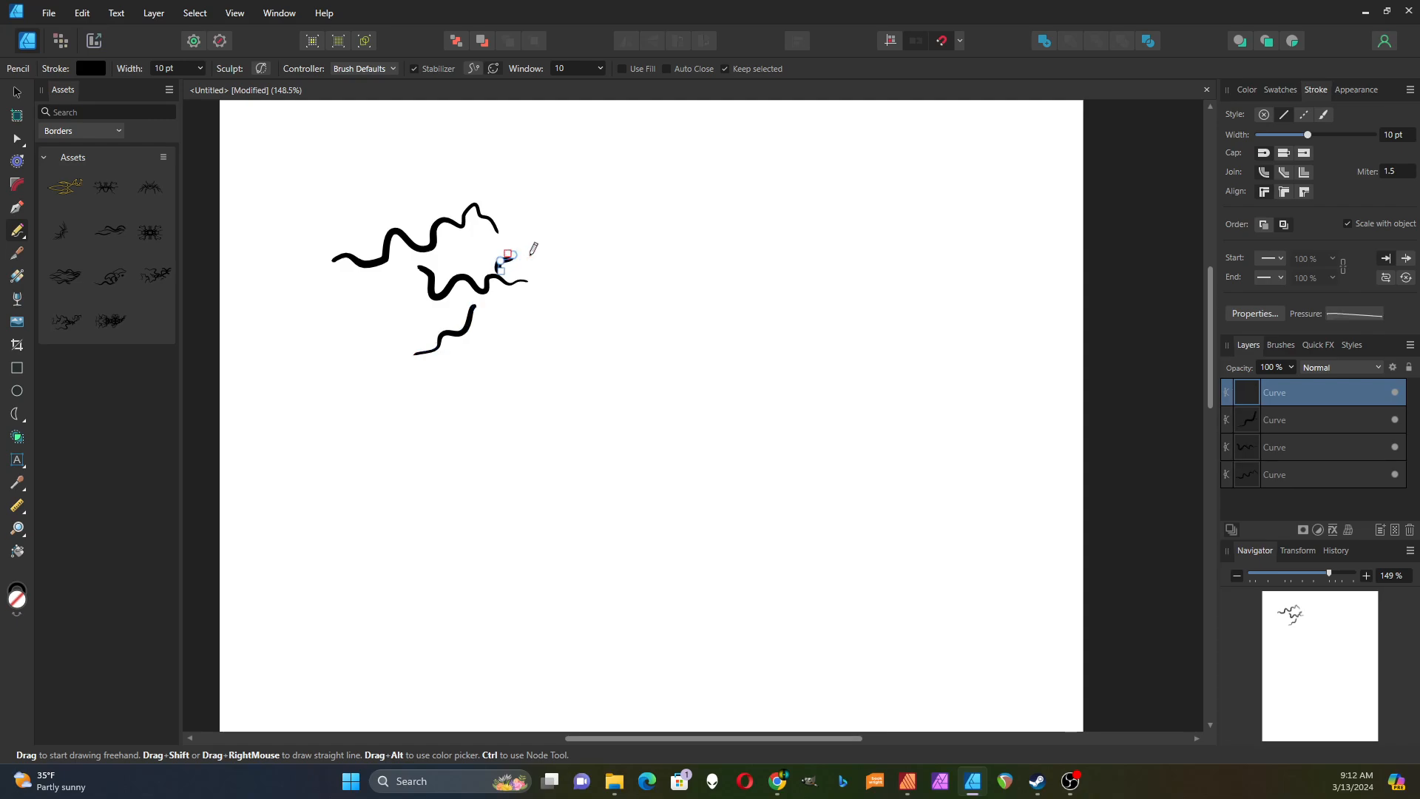
left_click_drag(440, 214, 449, 187)
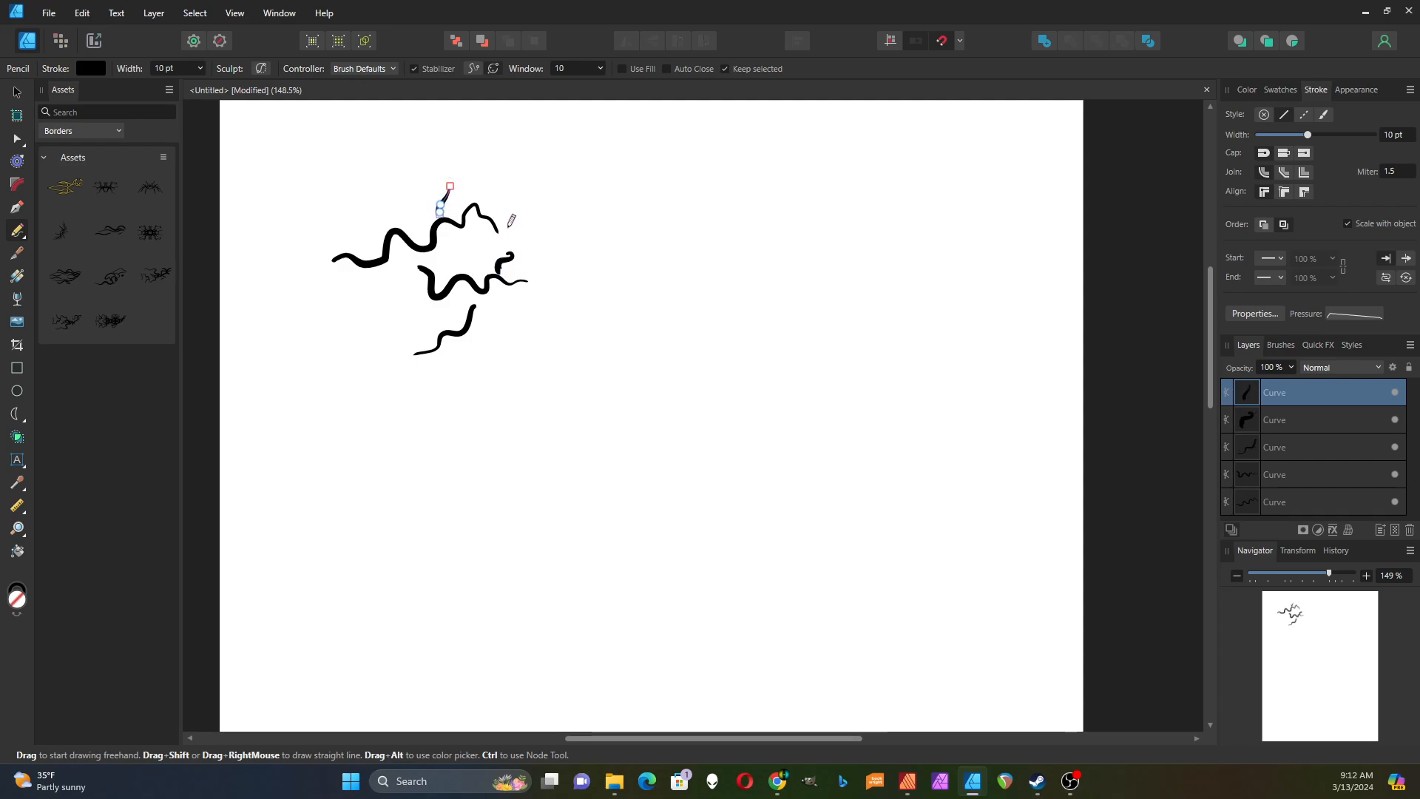
mouse_move(506, 228)
left_mouse_down()
mouse_move(543, 213)
mouse_move(560, 226)
mouse_move(539, 238)
mouse_move(570, 276)
mouse_move(585, 270)
mouse_move(556, 244)
mouse_move(628, 236)
left_mouse_up()
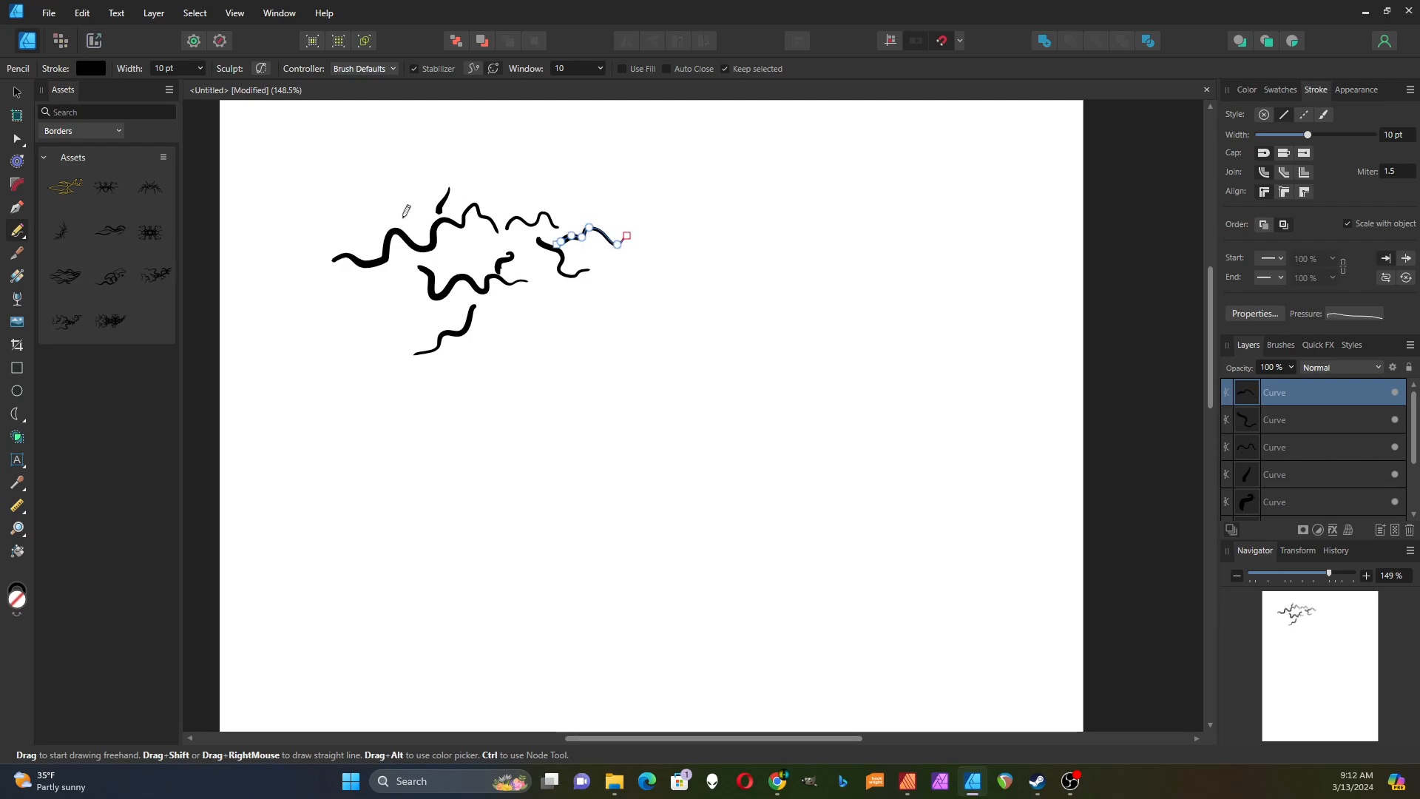
mouse_move(403, 217)
left_mouse_down()
mouse_move(395, 194)
mouse_move(415, 189)
mouse_move(398, 175)
left_mouse_up()
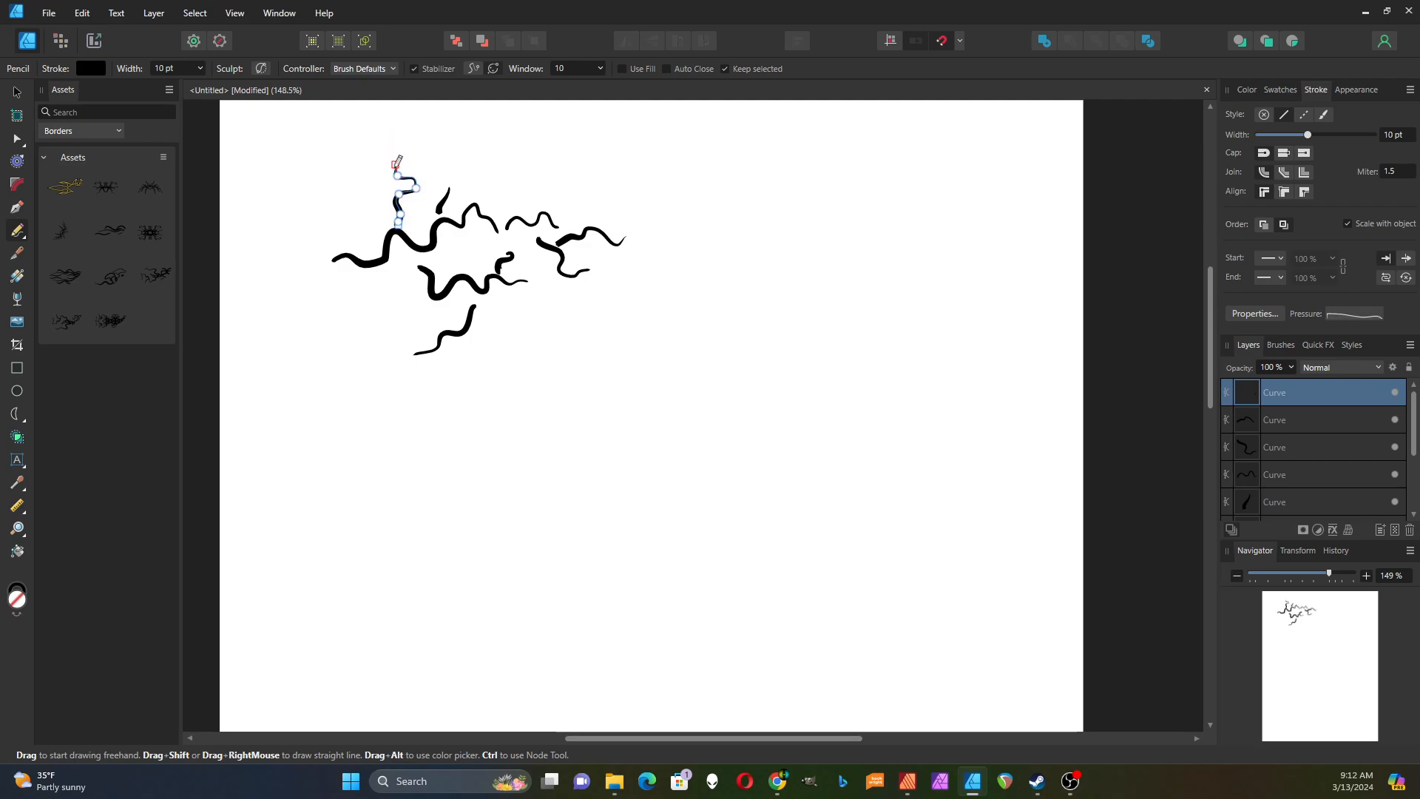
mouse_move(593, 219)
left_mouse_down()
mouse_move(576, 188)
mouse_move(611, 189)
left_mouse_up()
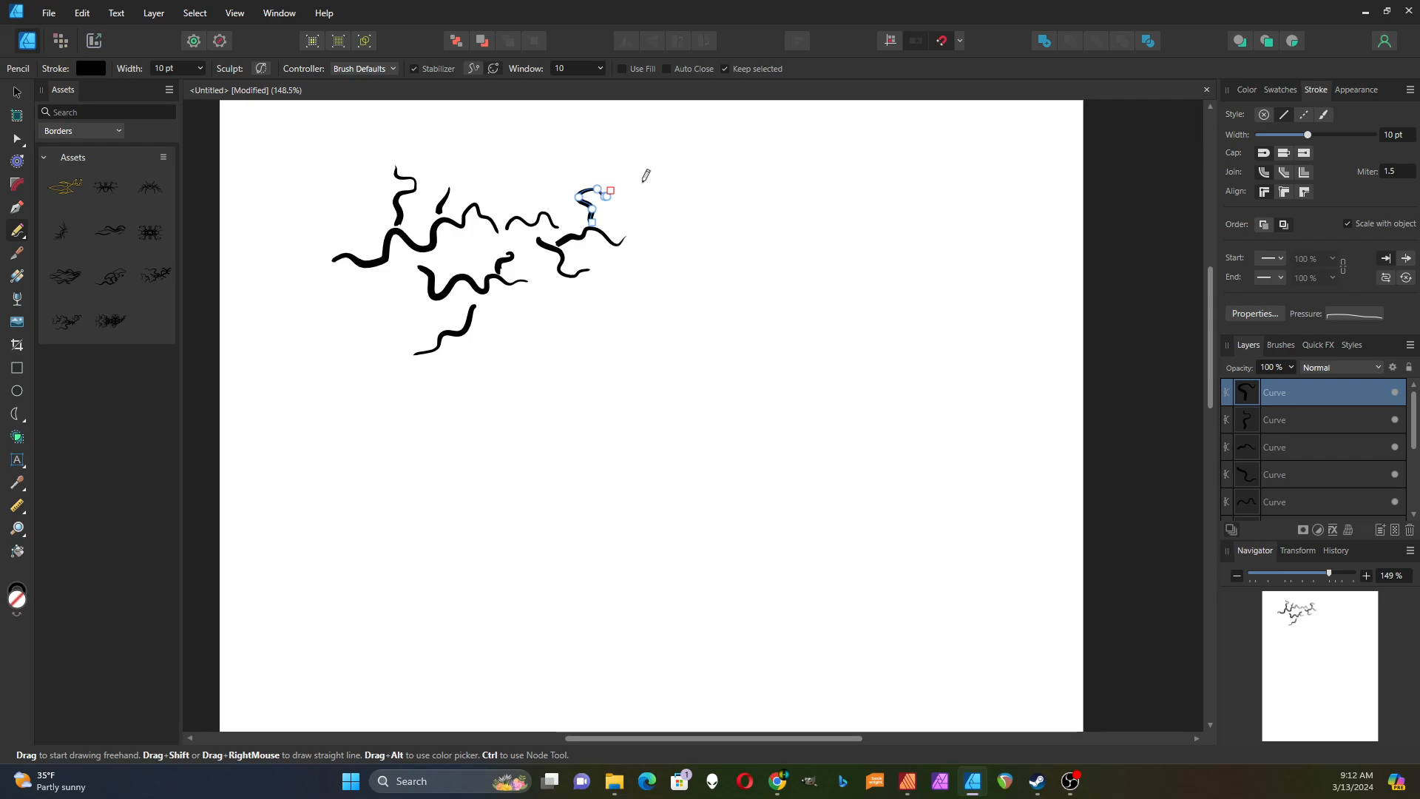
- Move the wavy curve beneath the long stroke to the page's empty right side and rotate it clockwise to slope downward
left_click(16, 92)
left_click(565, 258)
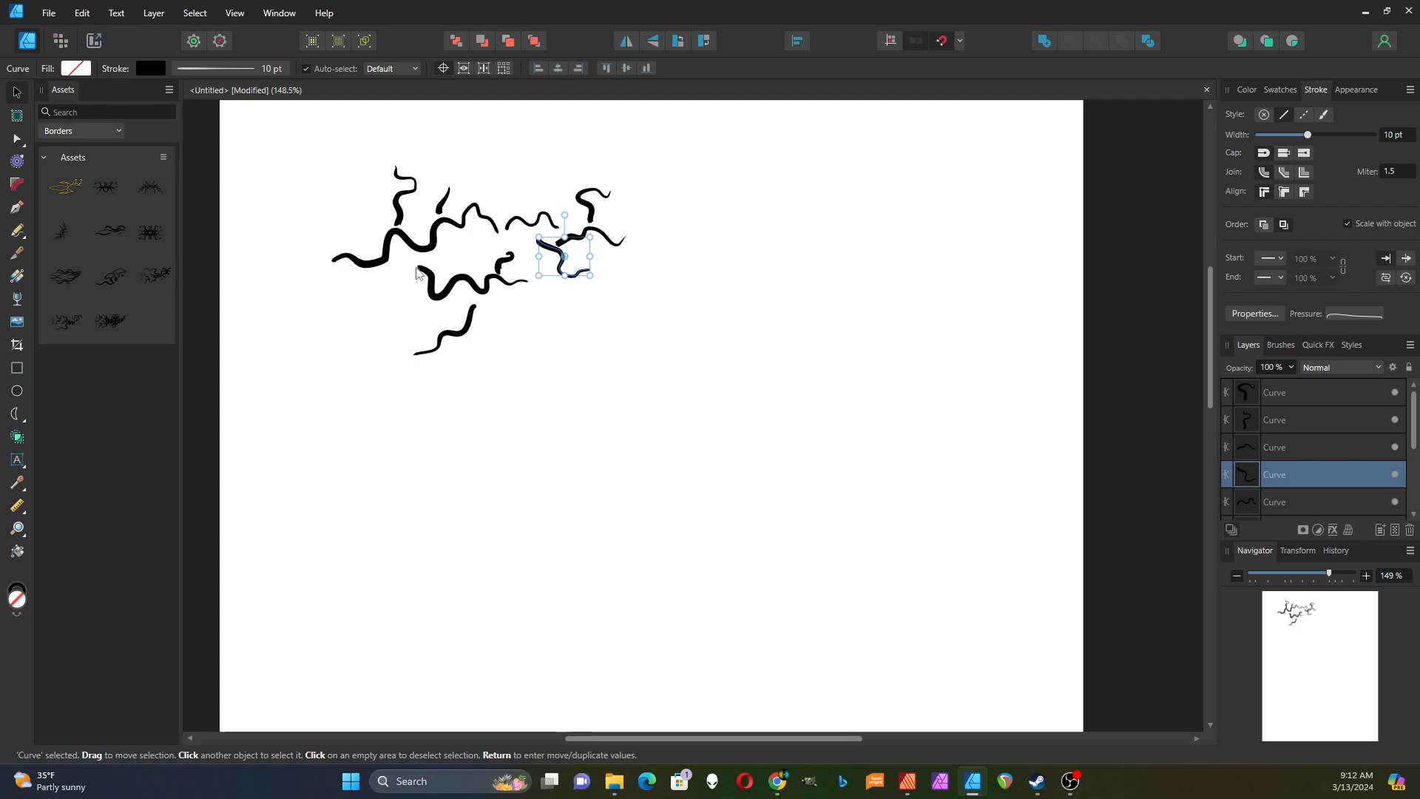
left_click_drag(432, 279, 744, 264)
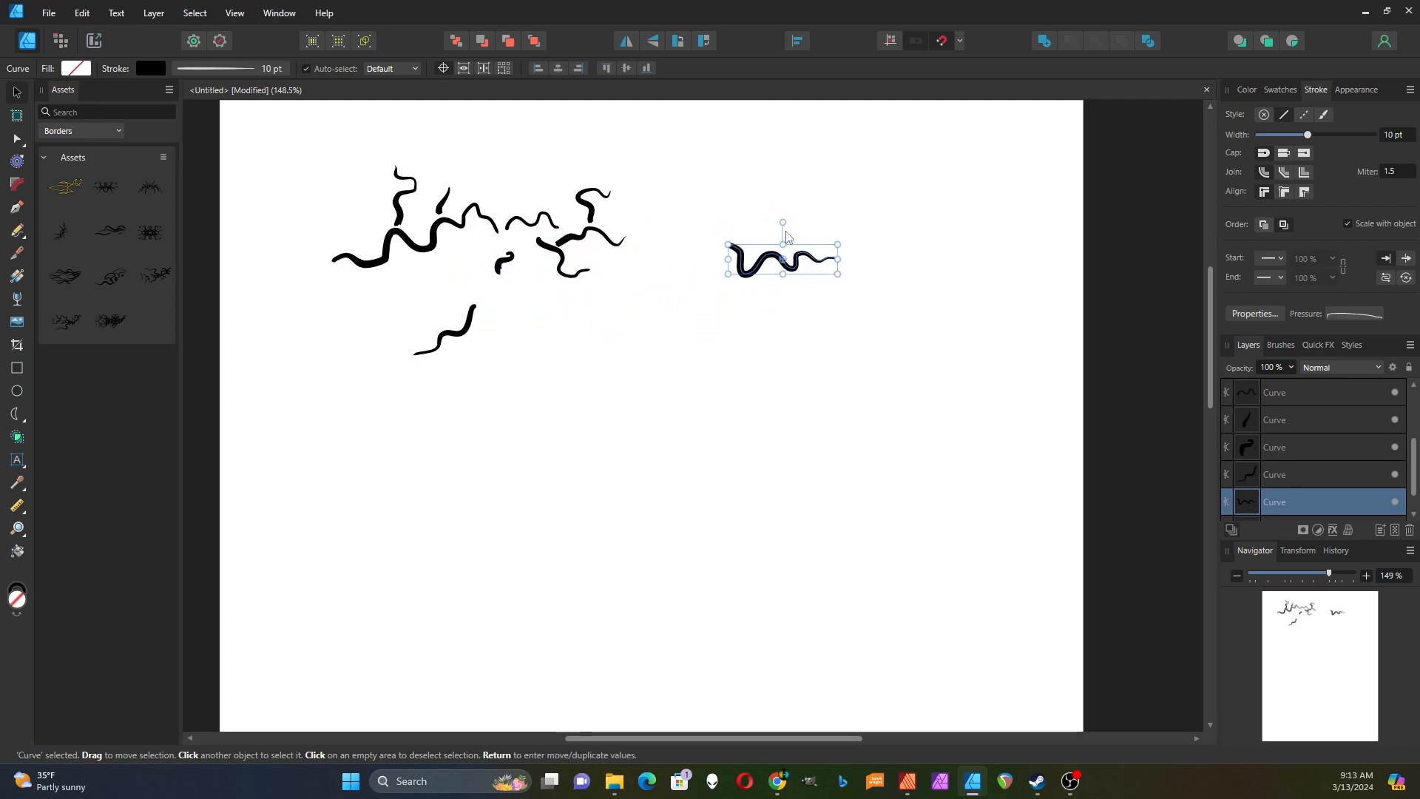
left_click_drag(783, 221, 808, 216)
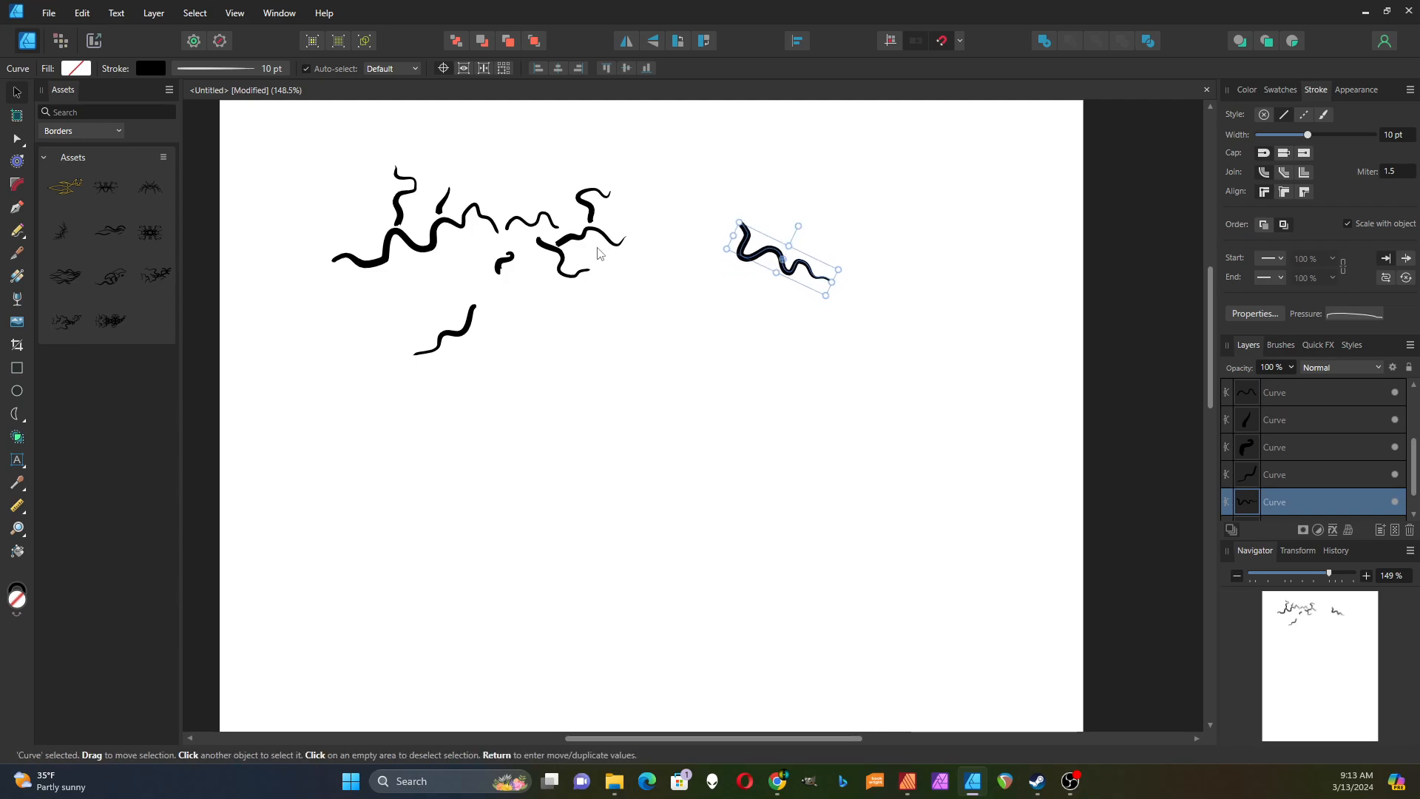
- Move the upper wavy curve of the right-hand fork onto the rotated curve and adjust its thick end to branch from the stem
left_click_drag(554, 254, 752, 244)
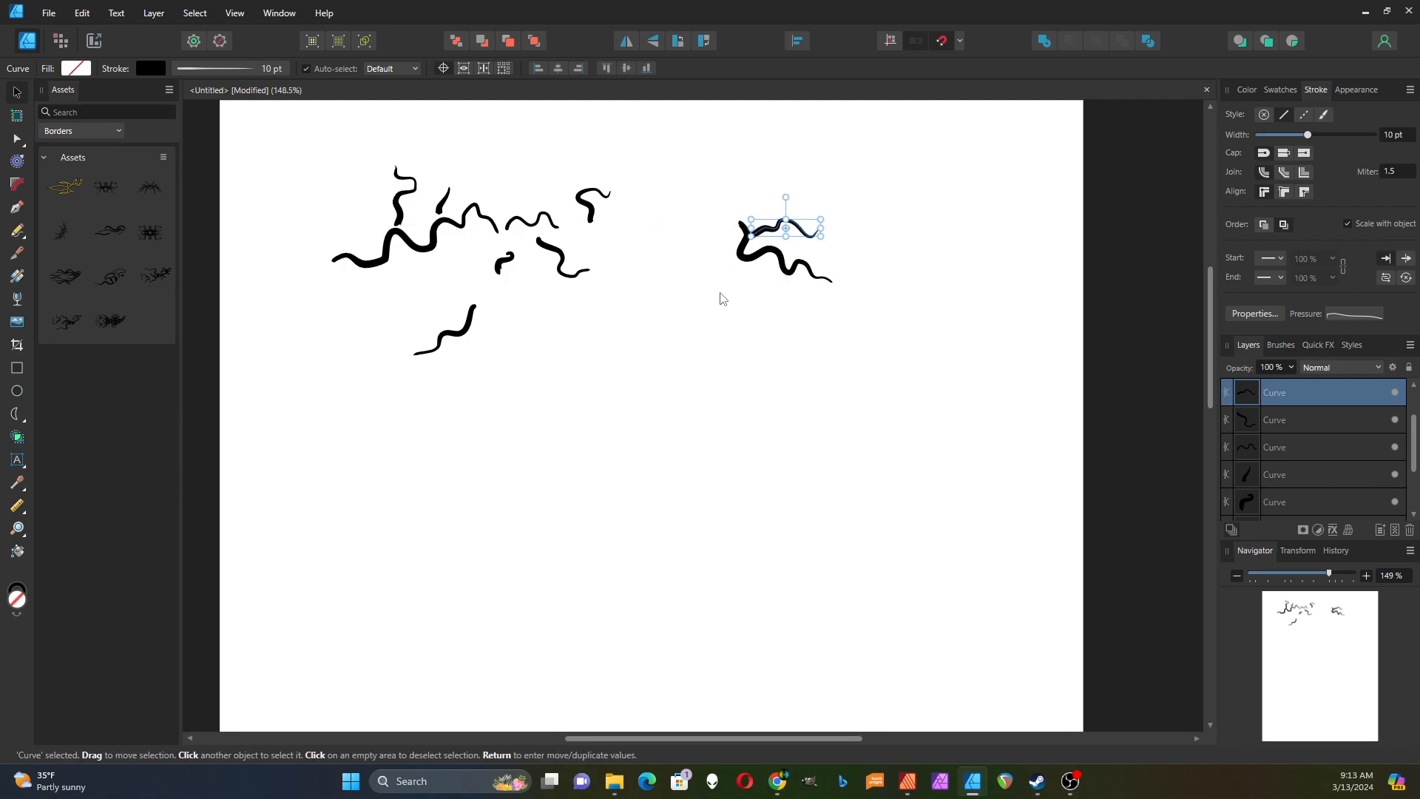
left_click(722, 300)
left_click(771, 231)
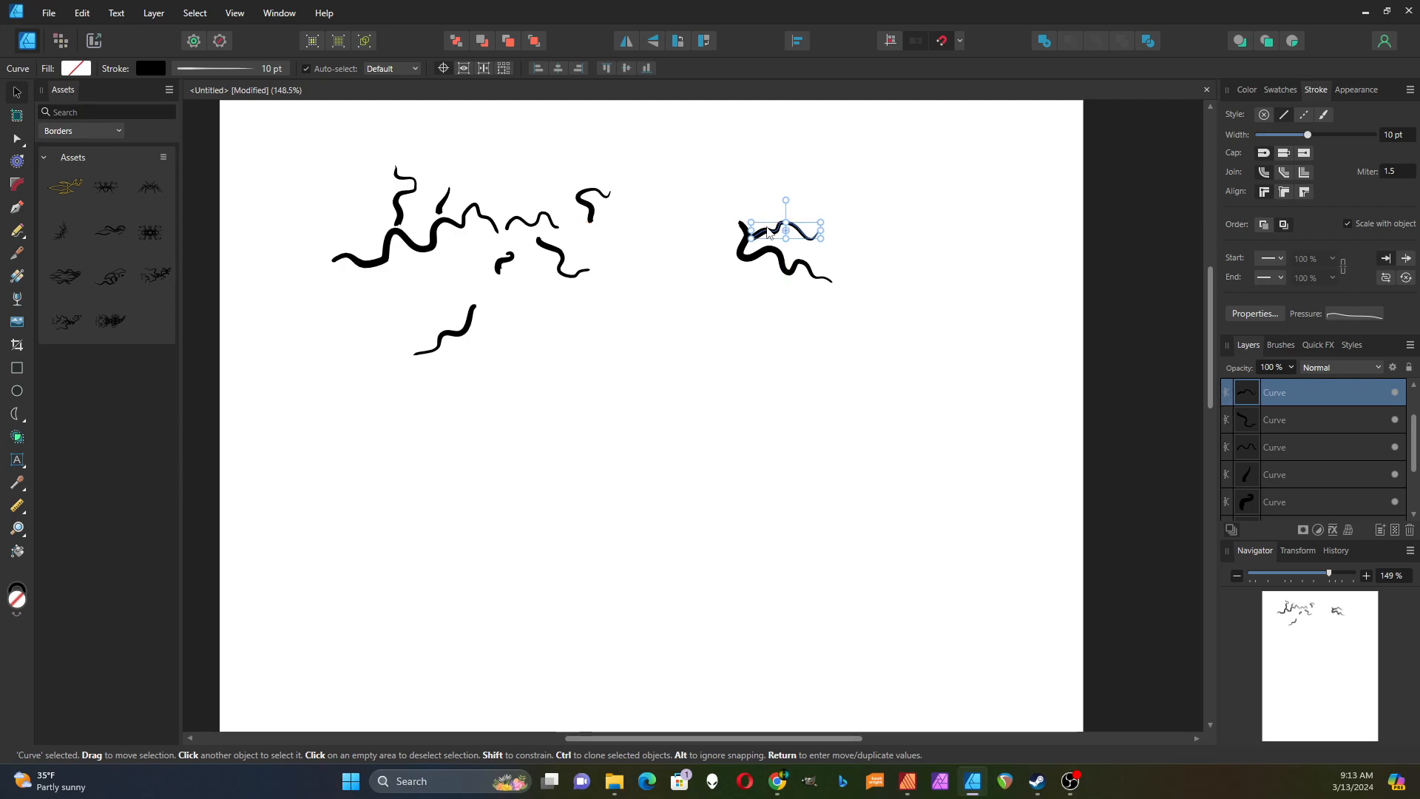
scroll(768, 231, "up", 4)
left_click_drag(768, 238, 759, 231)
left_click(671, 443)
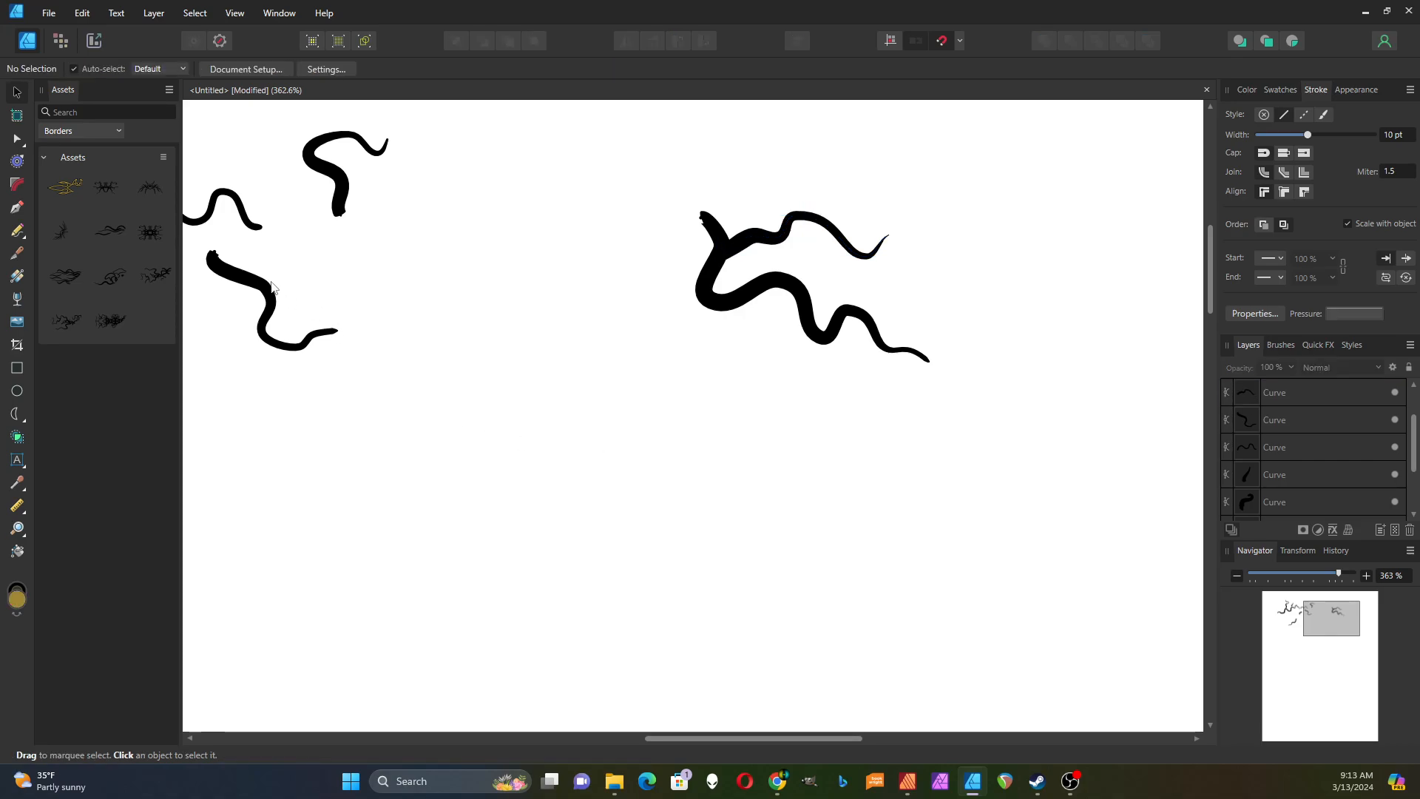
- Flip the descending curve horizontally and join it to the left of the cluster's stem, and attach the hooked curve on top
left_click_drag(255, 289, 591, 338)
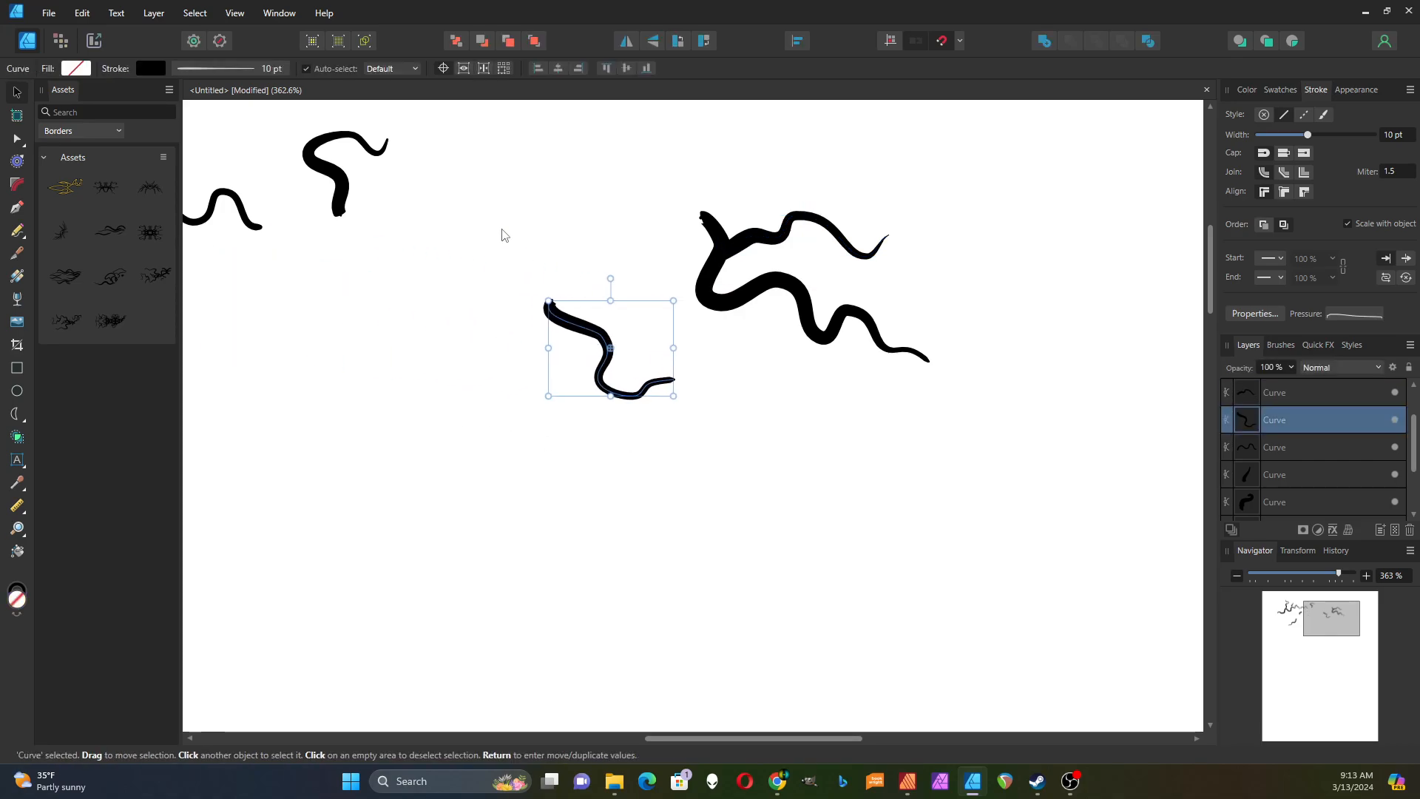
left_click(646, 41)
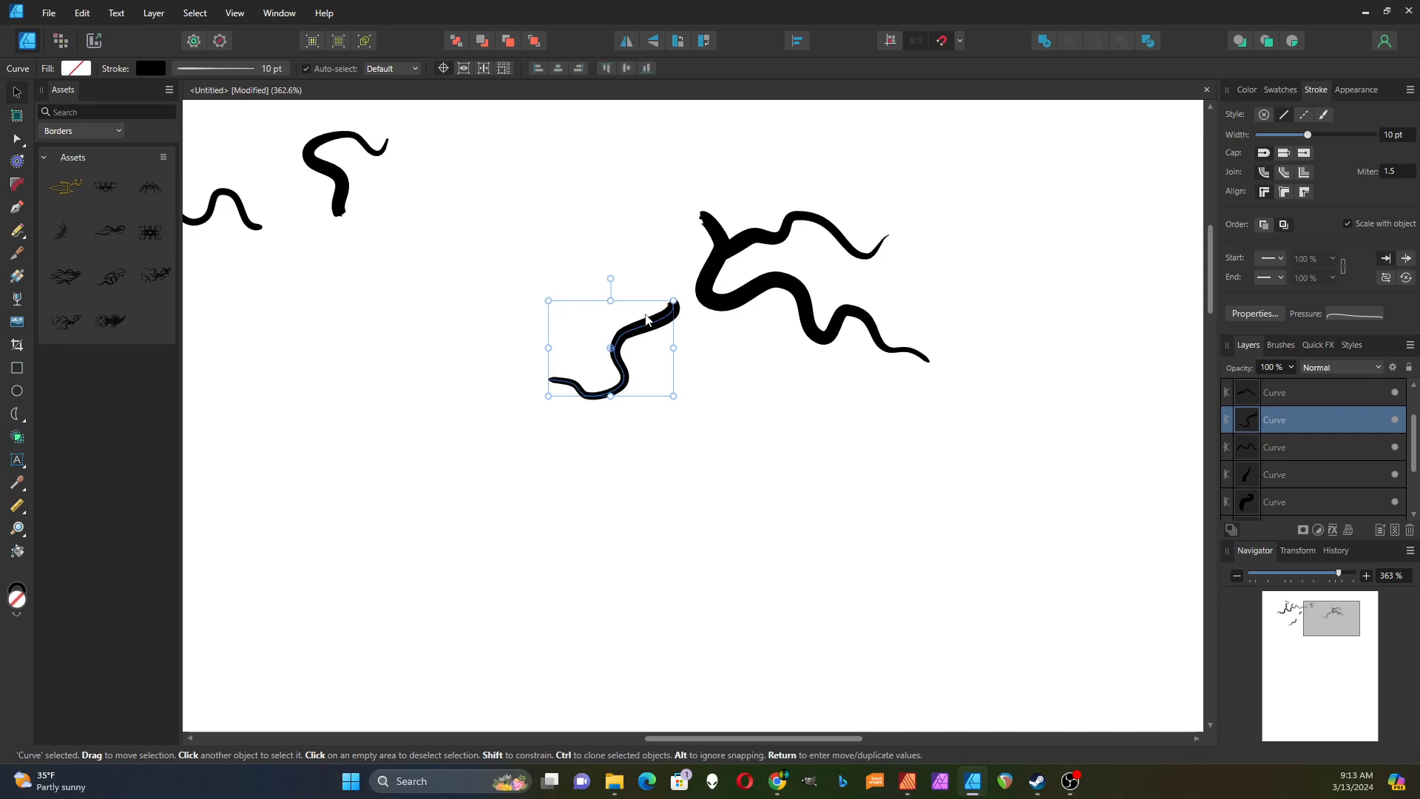
left_click_drag(651, 330, 677, 246)
left_click(715, 209)
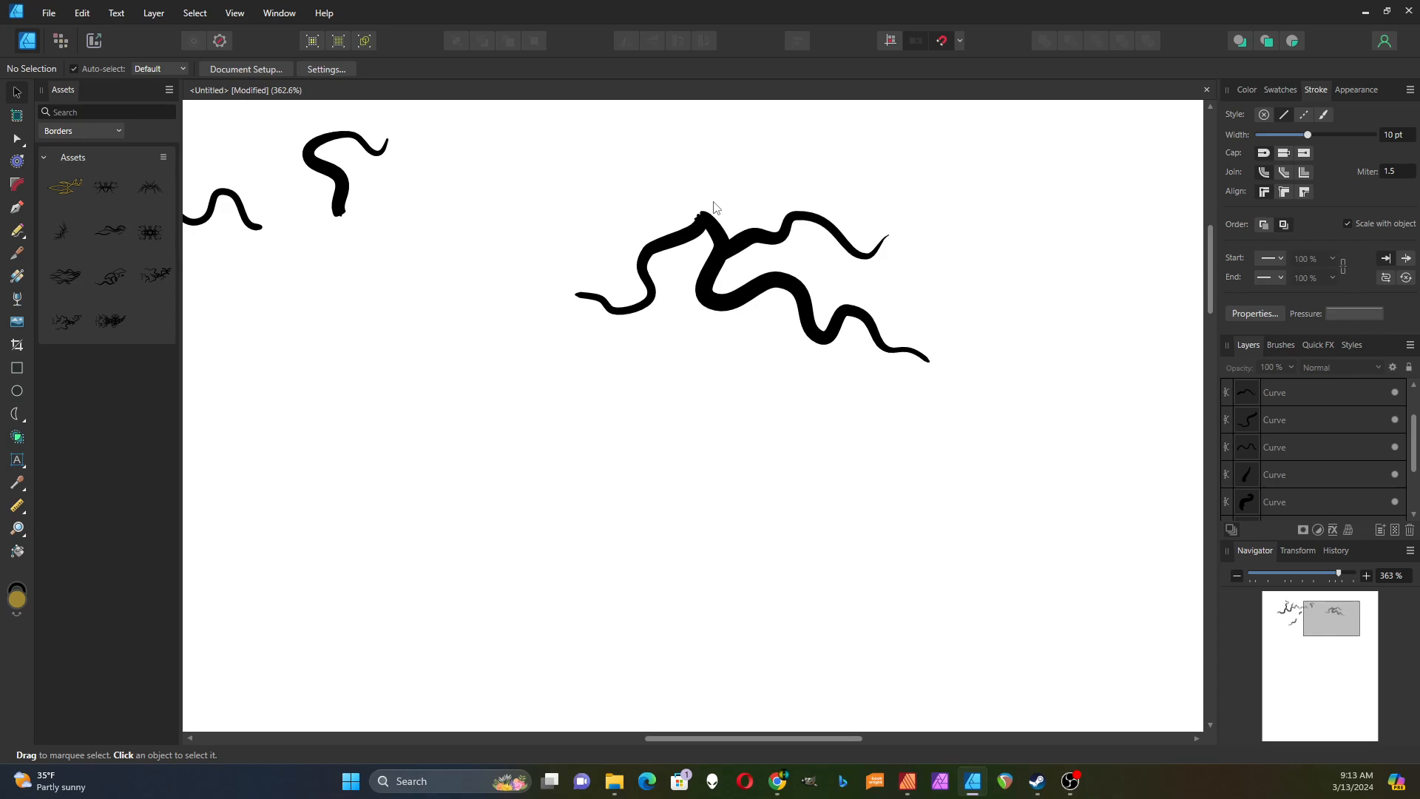
left_click_drag(345, 189, 707, 190)
left_click(467, 369)
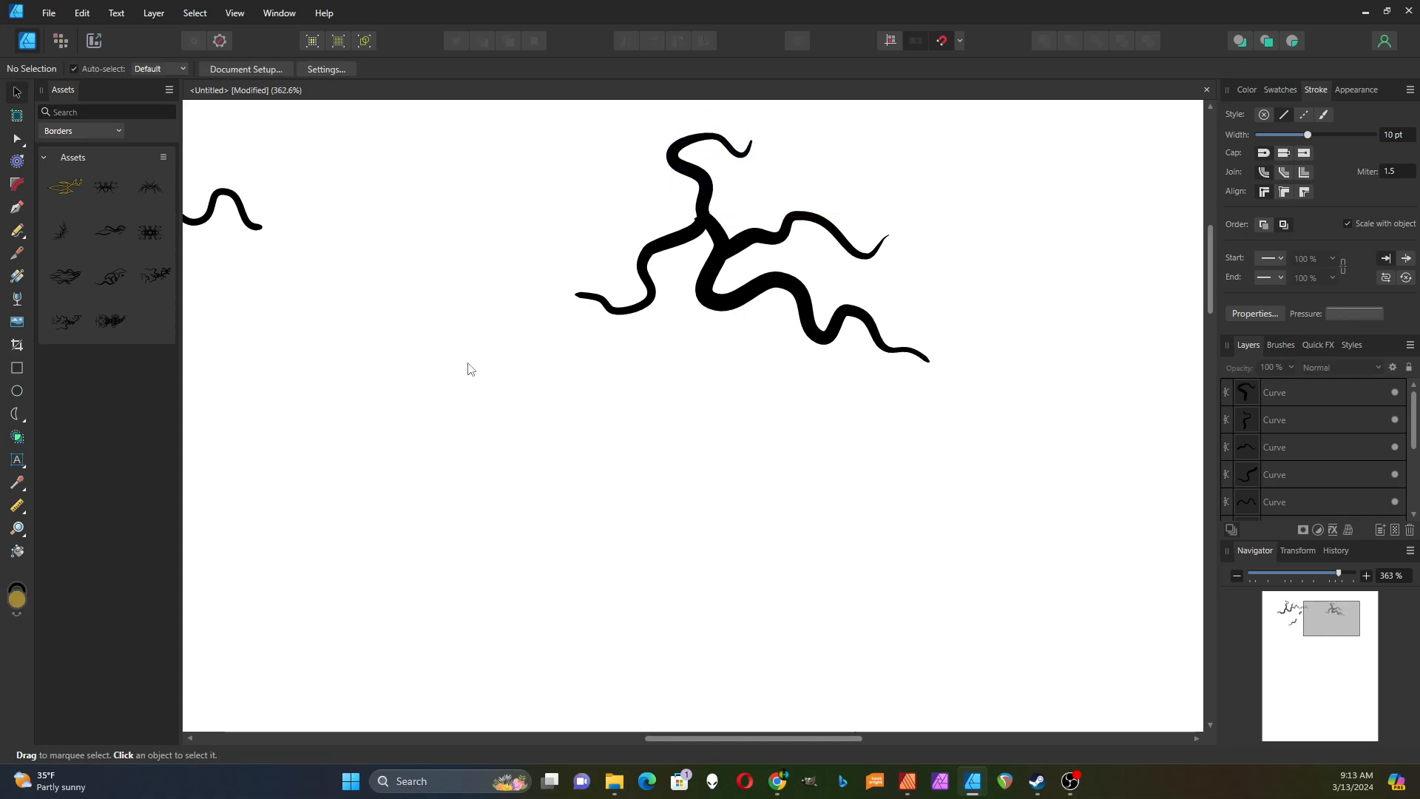
- Move the upright curve above the long stroke to the cluster, rotate it counterclockwise, and join its thick end to the left branch
scroll(459, 403, "down", 5)
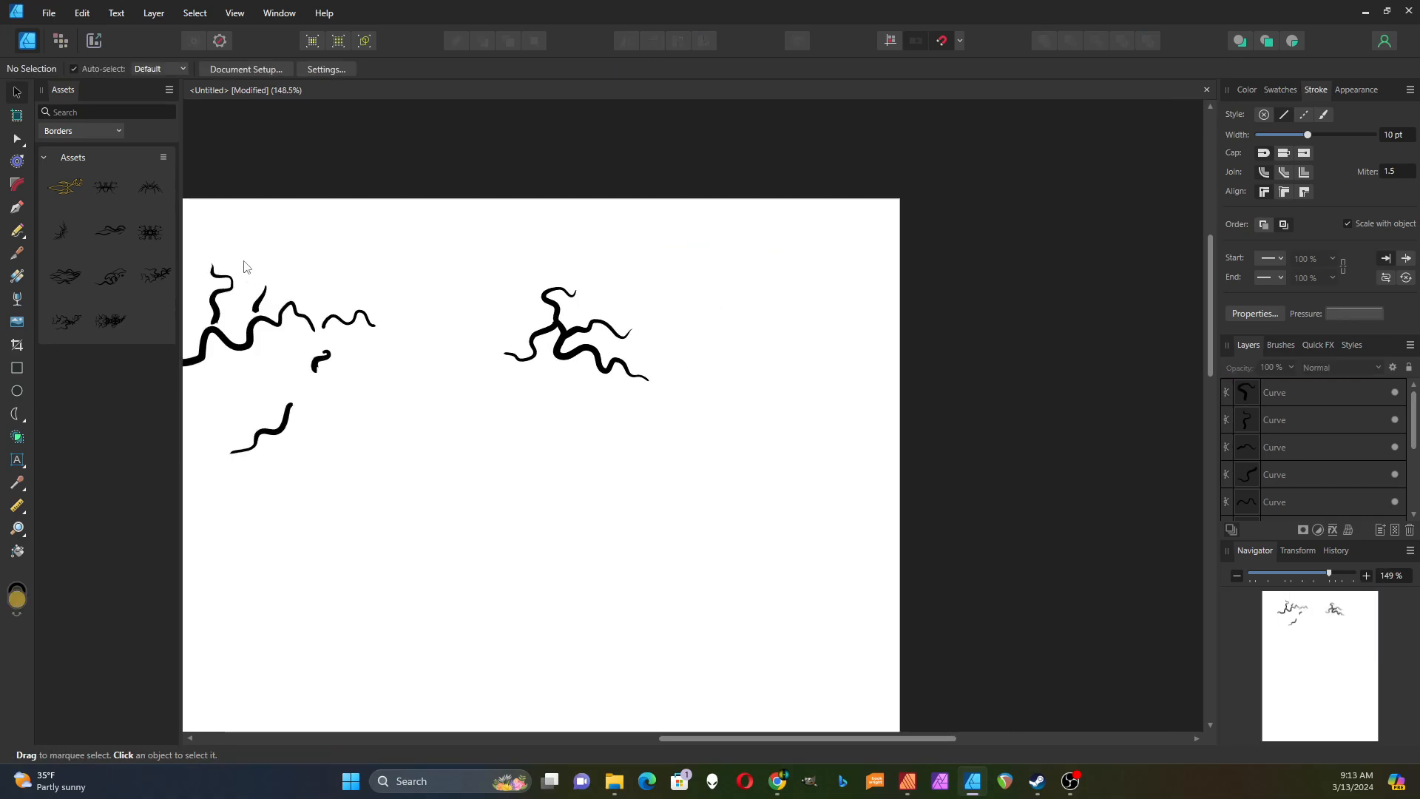
left_click_drag(221, 309, 492, 315)
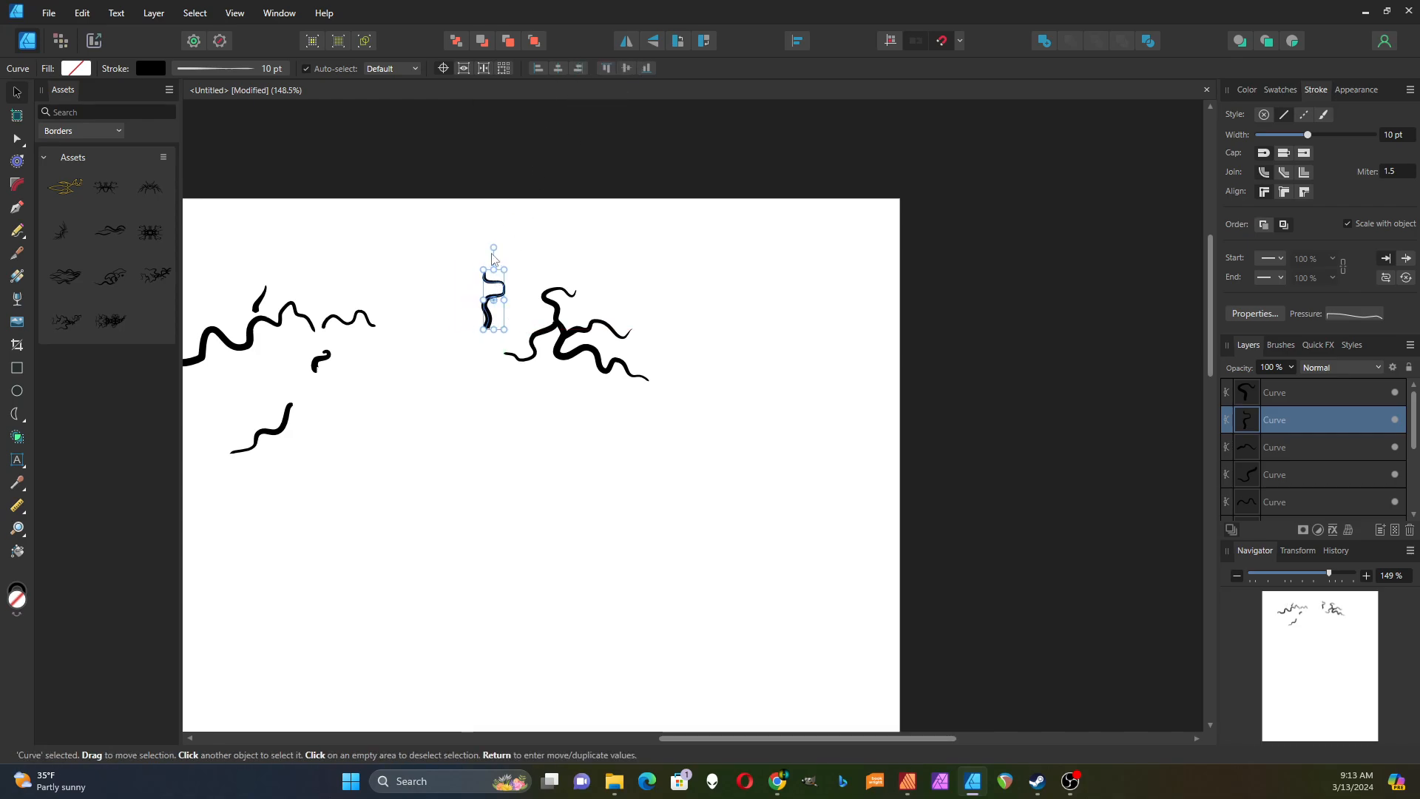
left_click_drag(493, 246, 443, 261)
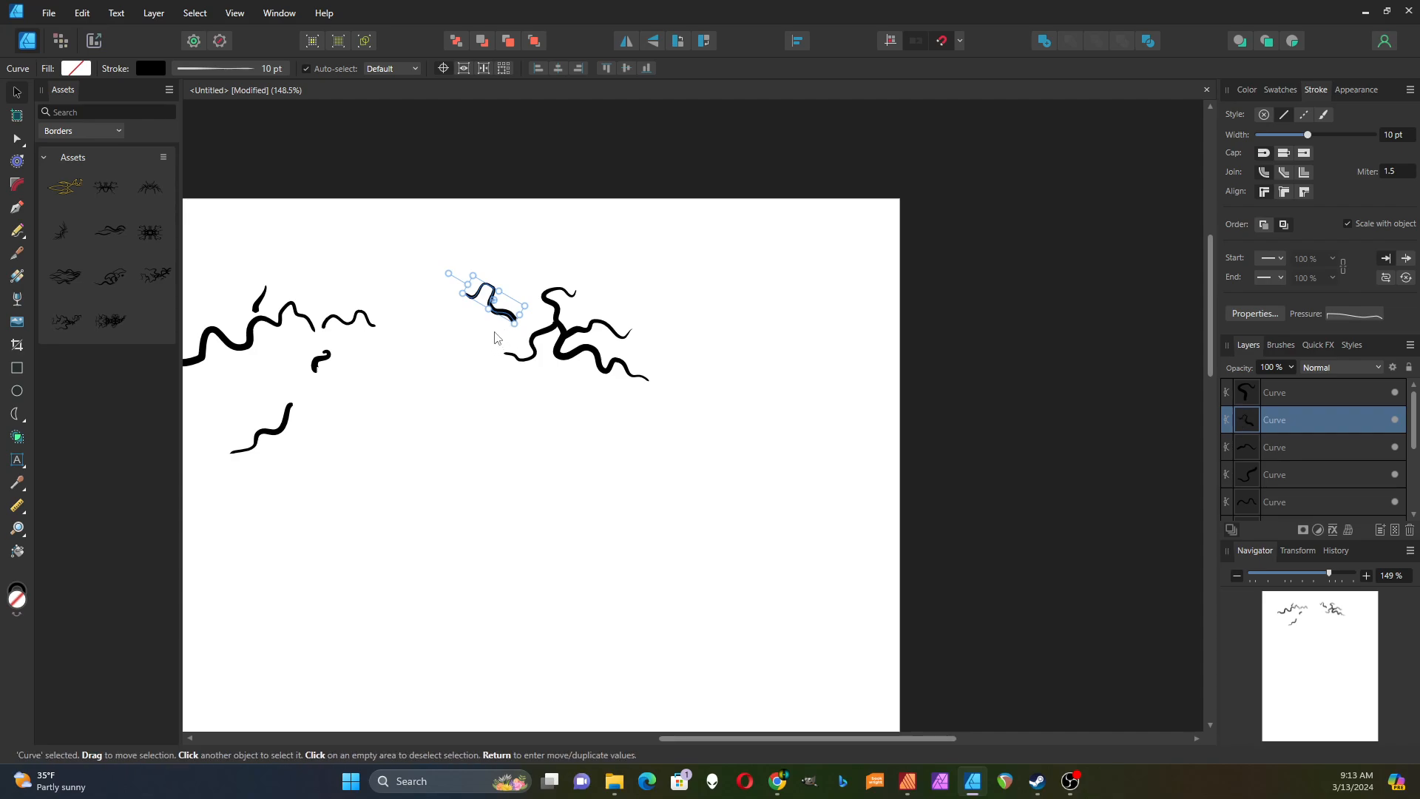
scroll(501, 348, "up", 5)
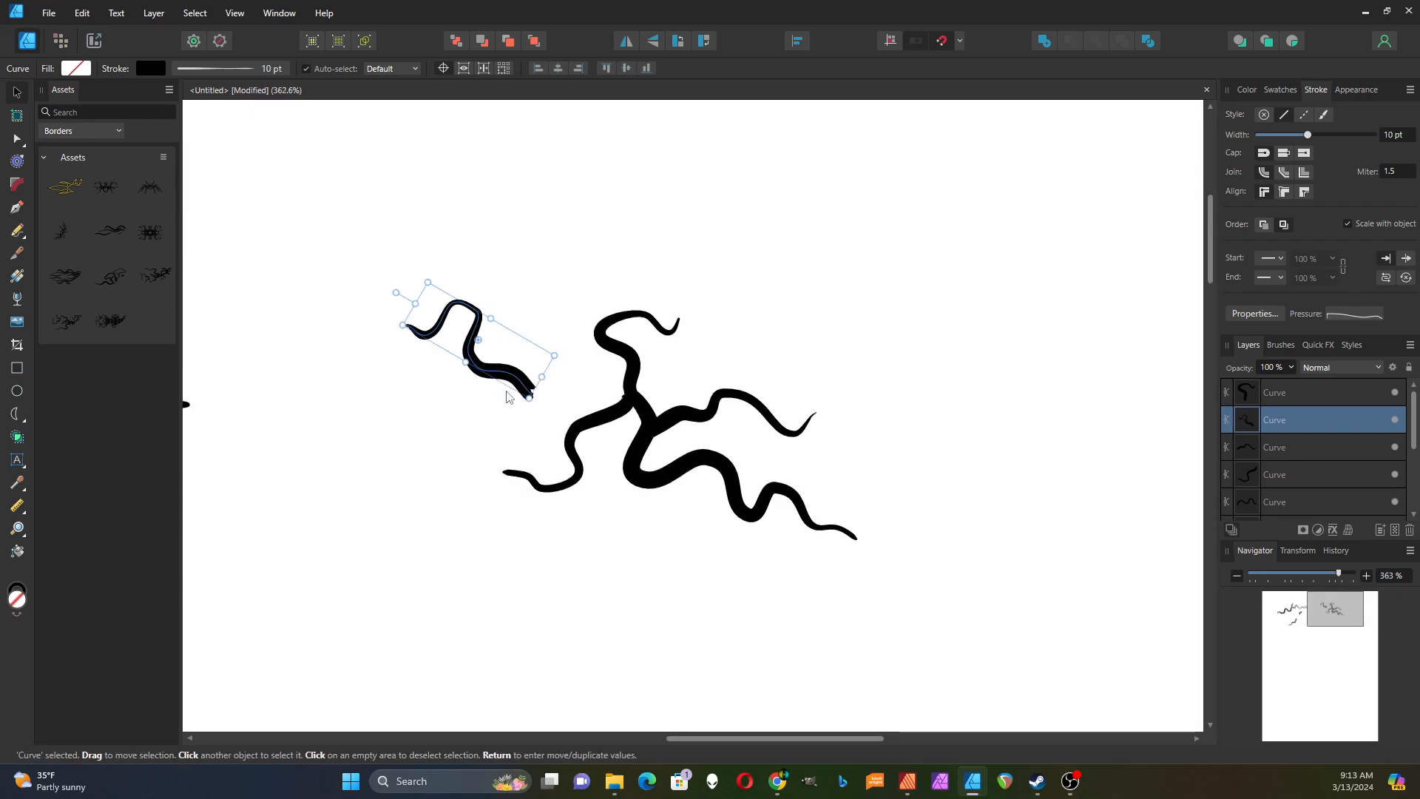
left_click_drag(509, 378, 553, 411)
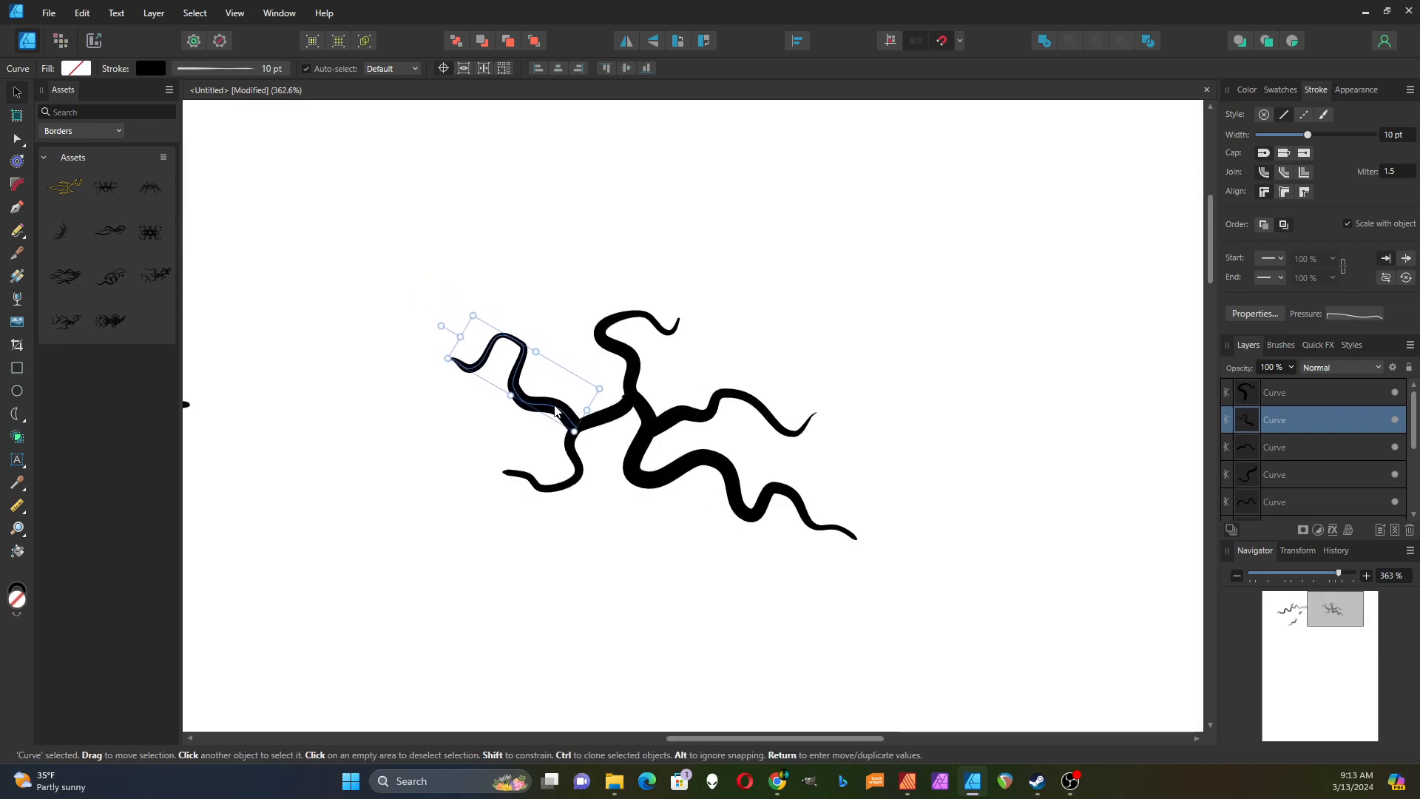
left_click(446, 444)
- Flip the lowest loose curve horizontally, rotate it counterclockwise, and attach it as an upward offshoot near the end of the lower-right branch
scroll(446, 444, "down", 5)
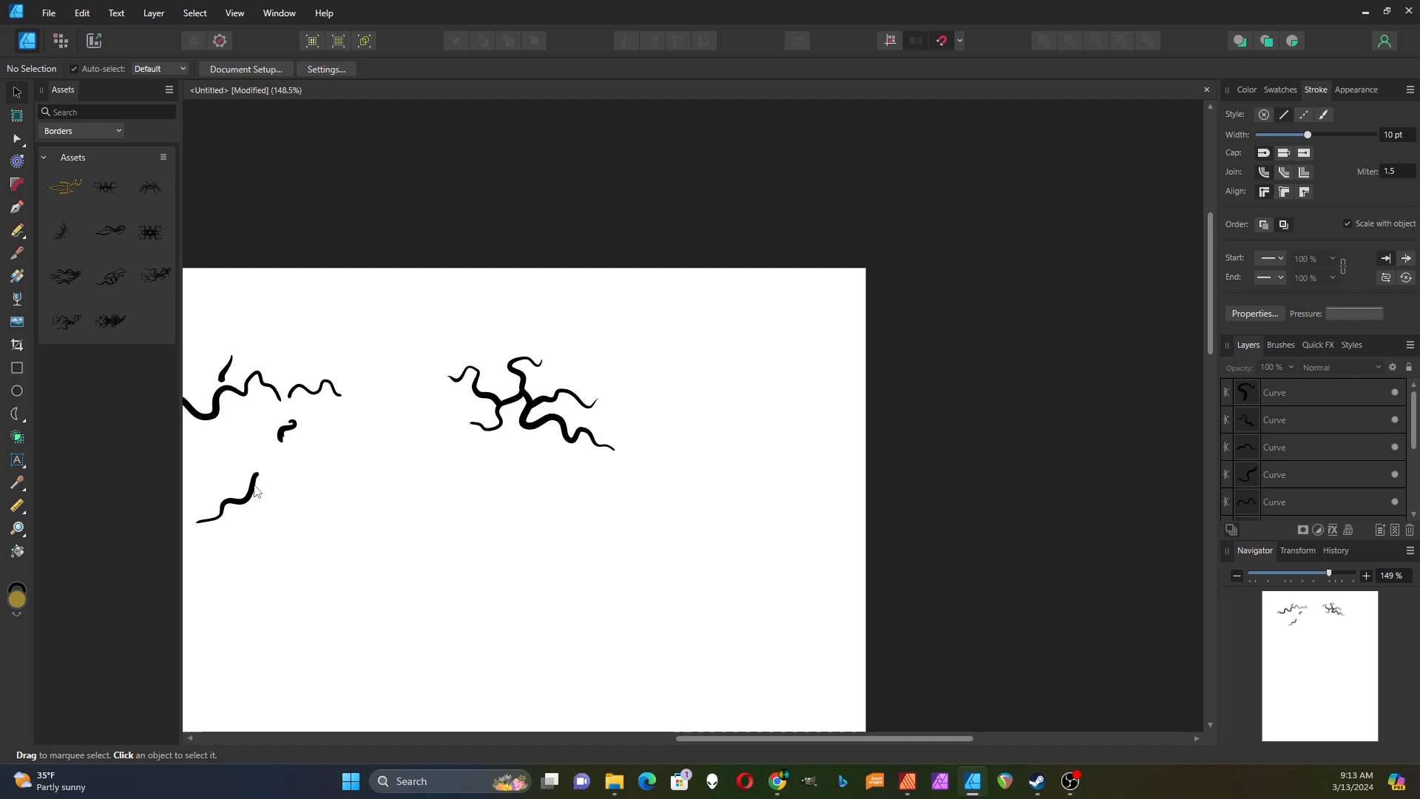
left_click_drag(256, 492, 686, 373)
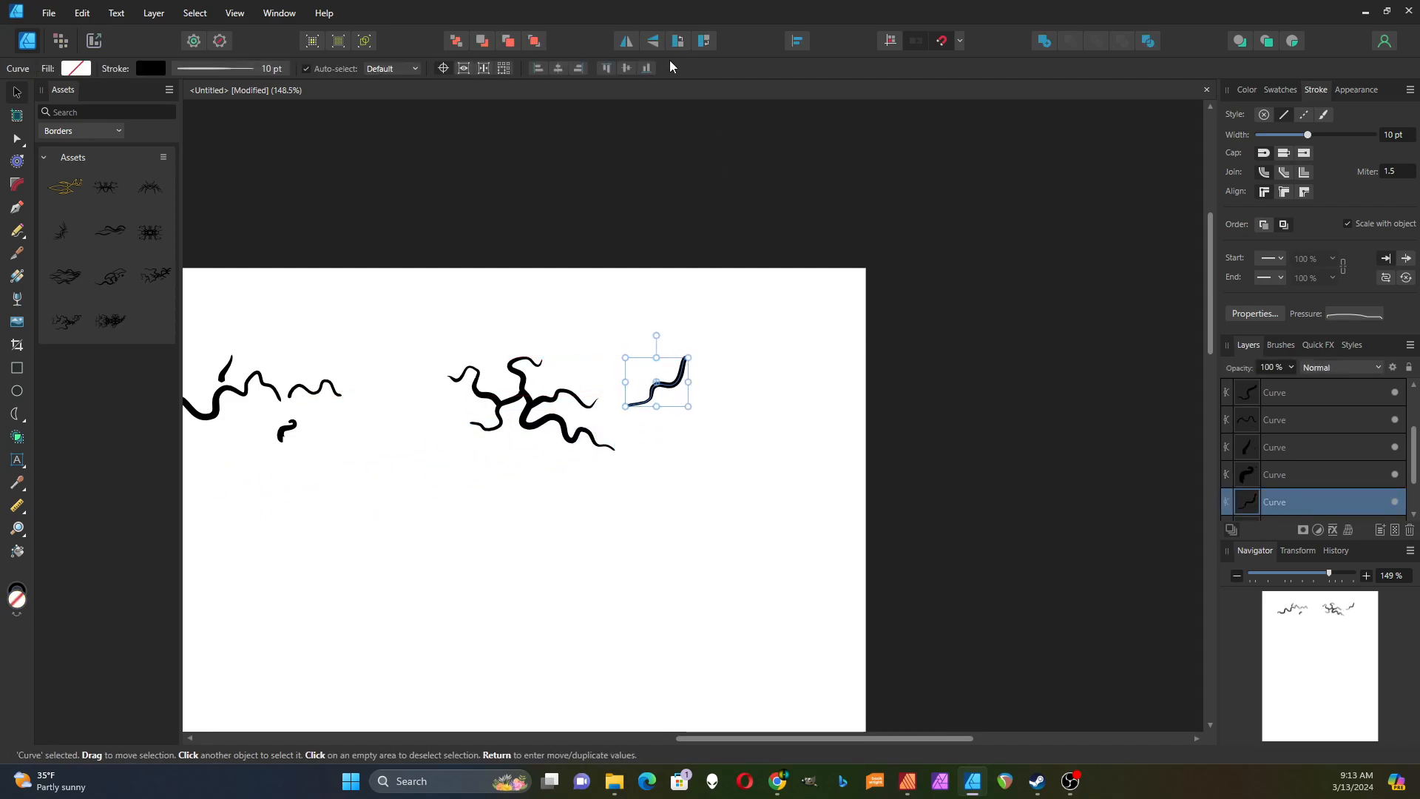
left_click(627, 42)
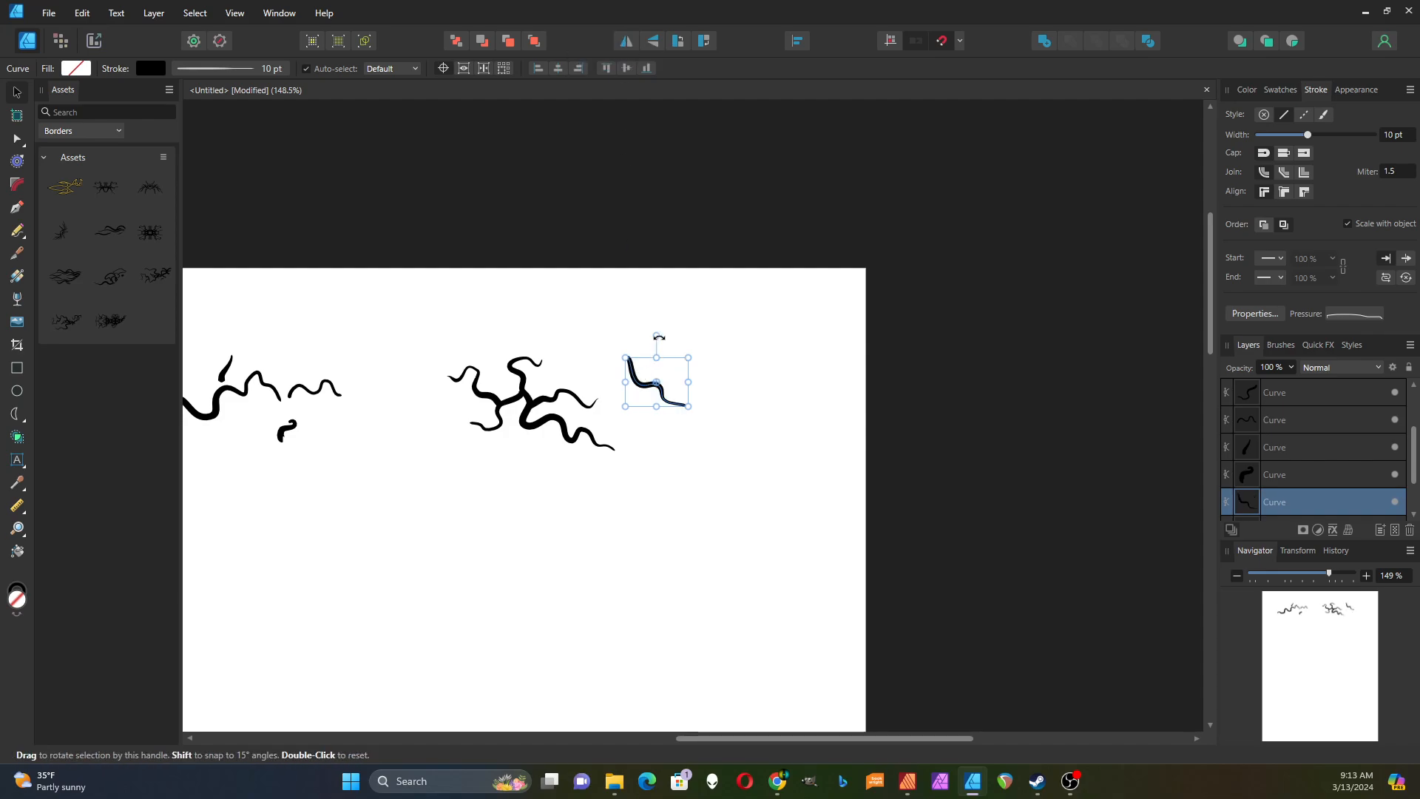
left_click_drag(656, 335, 582, 333)
scroll(570, 353, "up", 4)
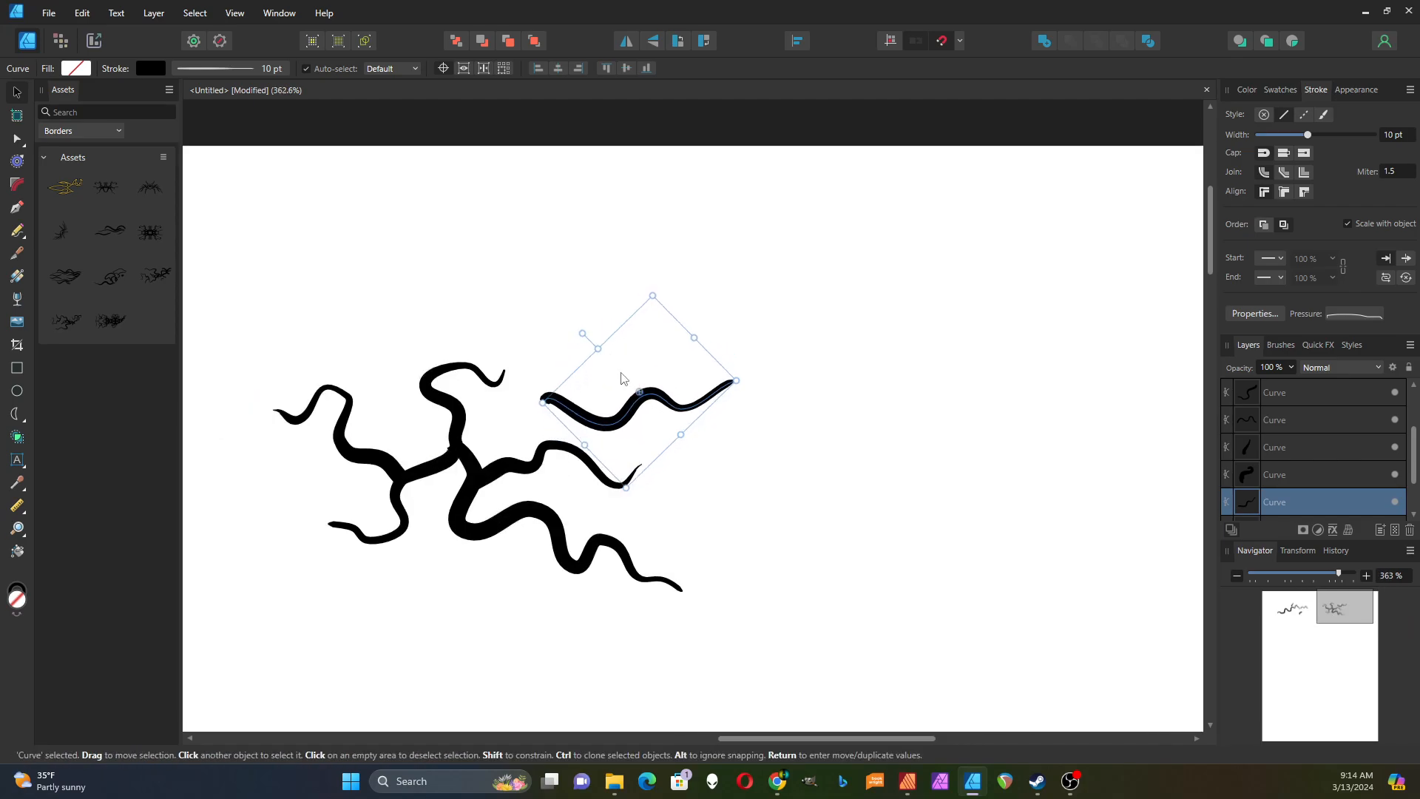
left_click_drag(635, 414, 710, 553)
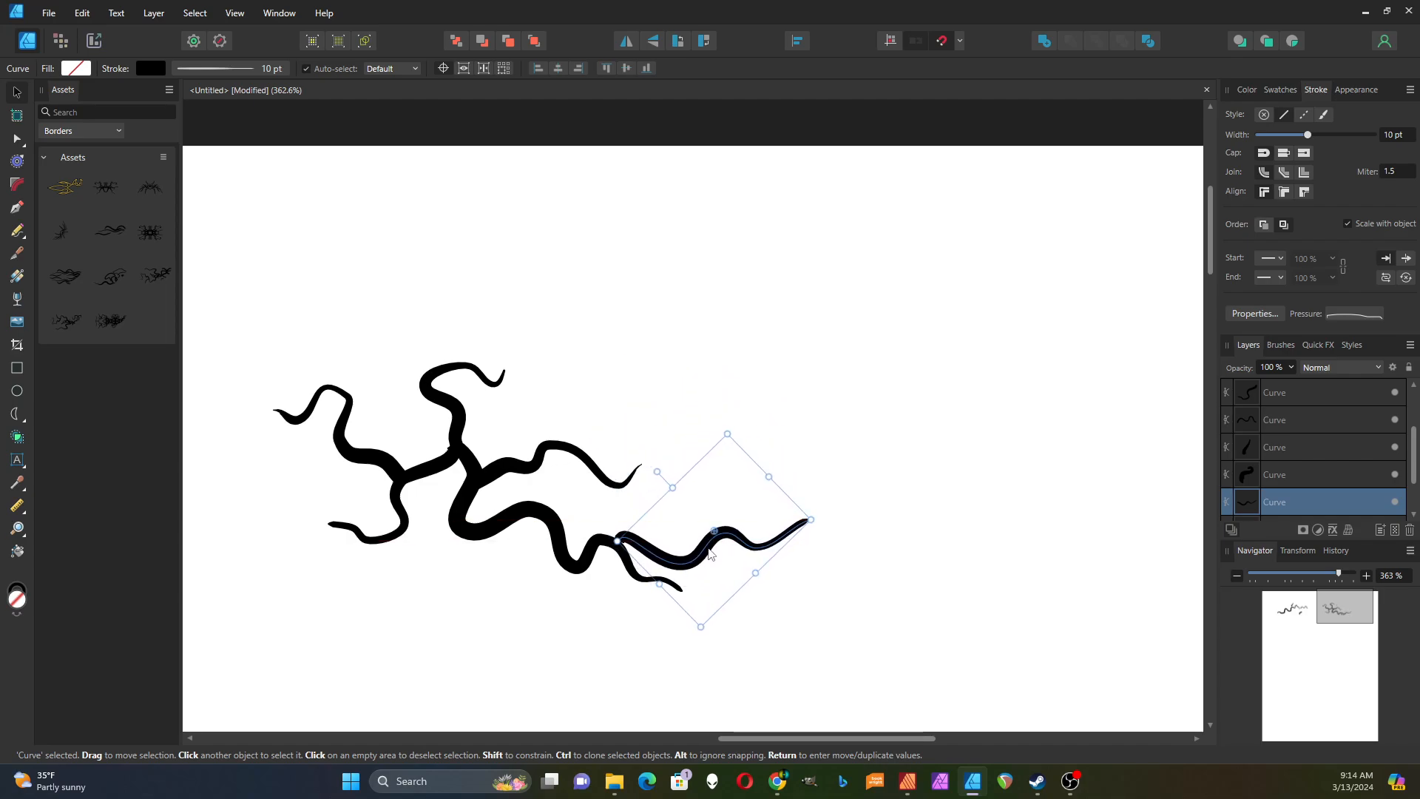
left_click_drag(656, 471, 640, 465)
left_click_drag(714, 552, 707, 537)
left_click_drag(641, 463, 639, 464)
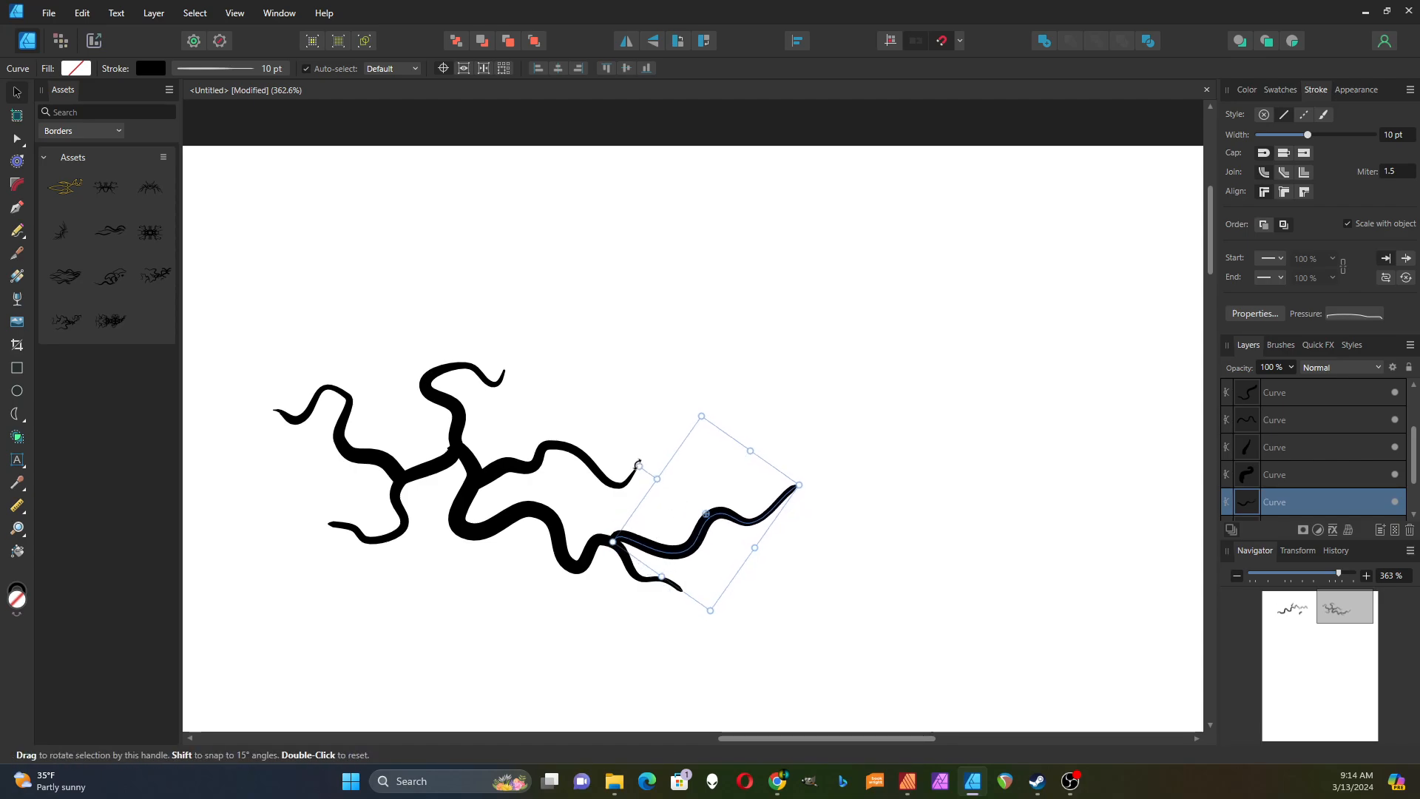
left_click(564, 681)
- Move the short tapered curve above the long stroke to the cluster, flip it vertically, and attach its thick end beneath the central stem
scroll(840, 485, "down", 4)
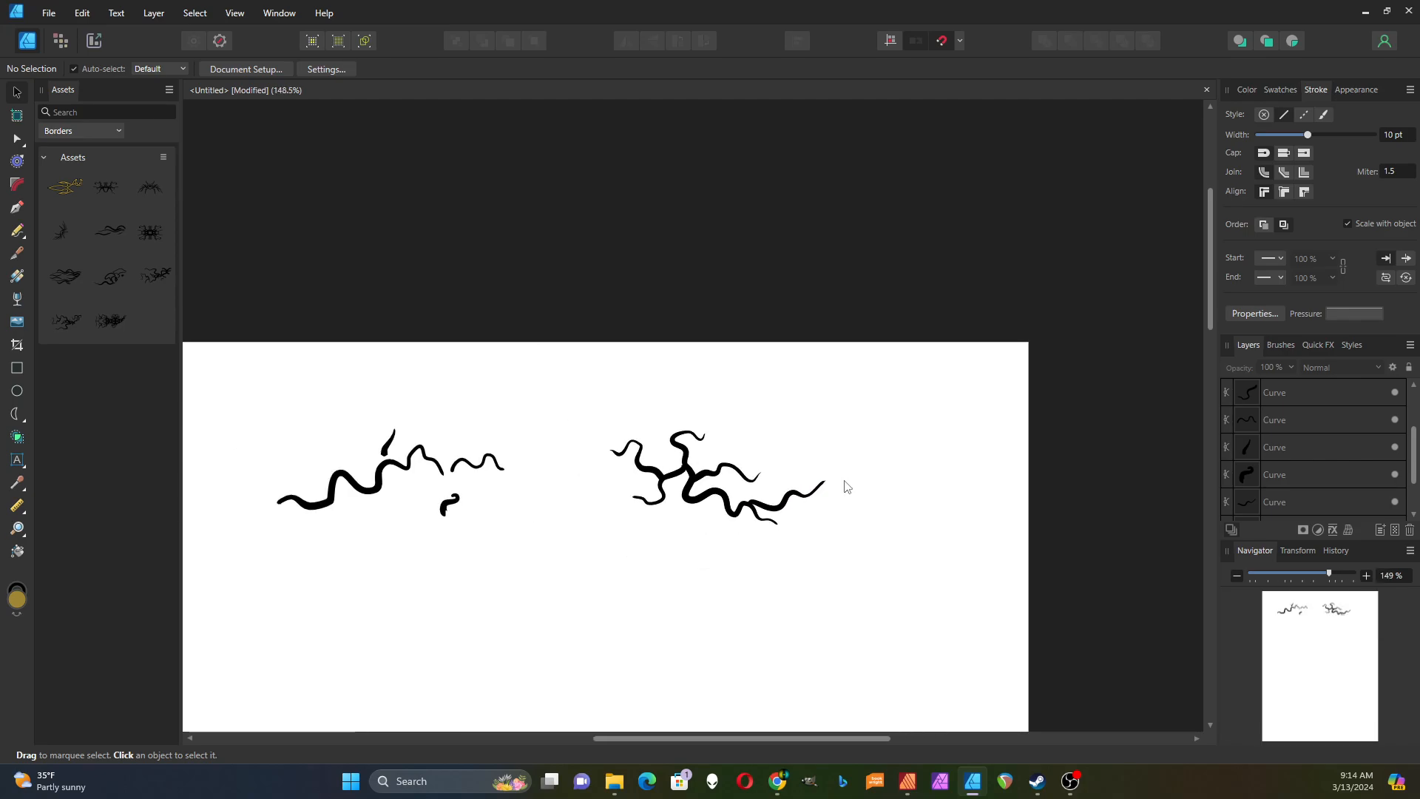
mouse_move(391, 451)
left_mouse_down()
mouse_move(484, 431)
mouse_move(636, 438)
mouse_move(661, 557)
left_mouse_up()
left_click(652, 44)
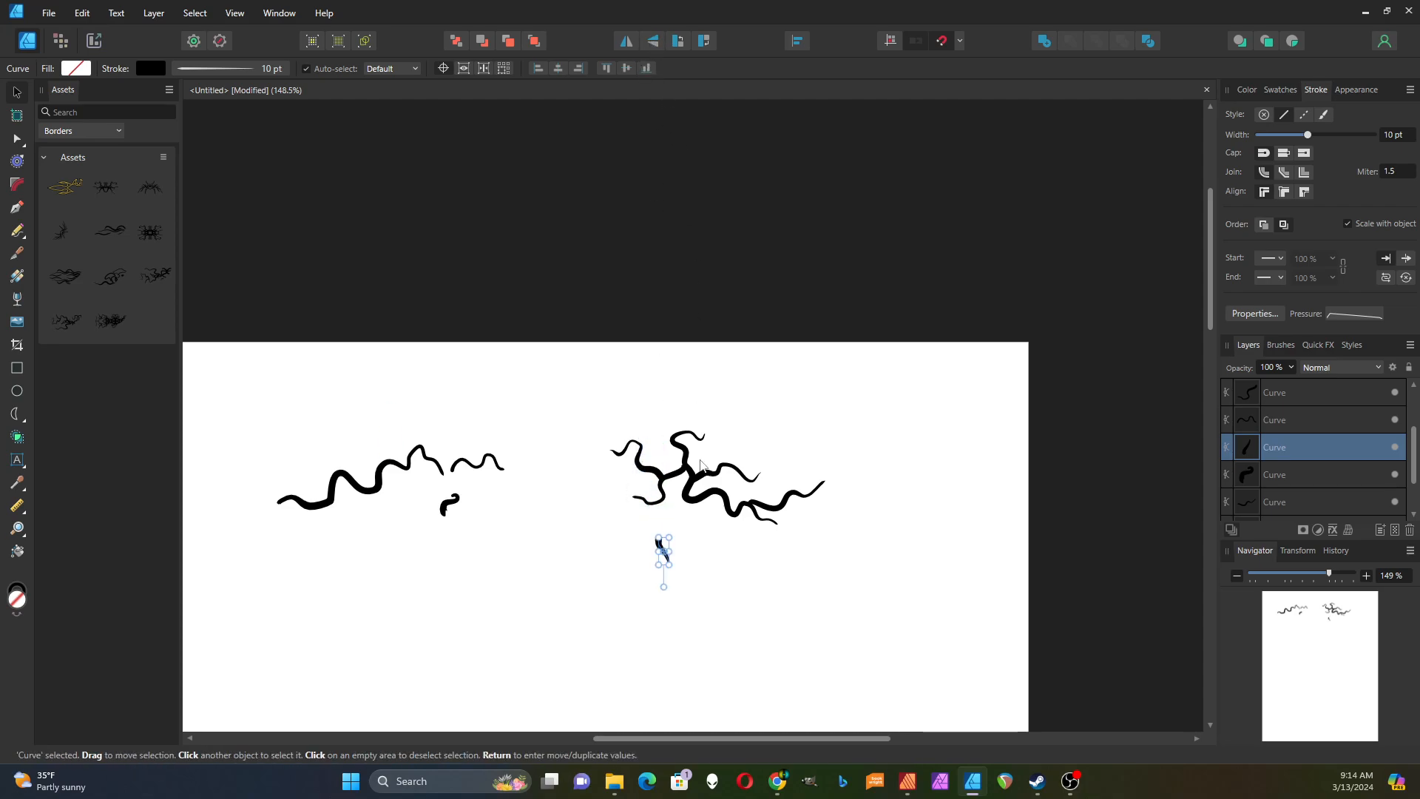
scroll(693, 529, "up", 3)
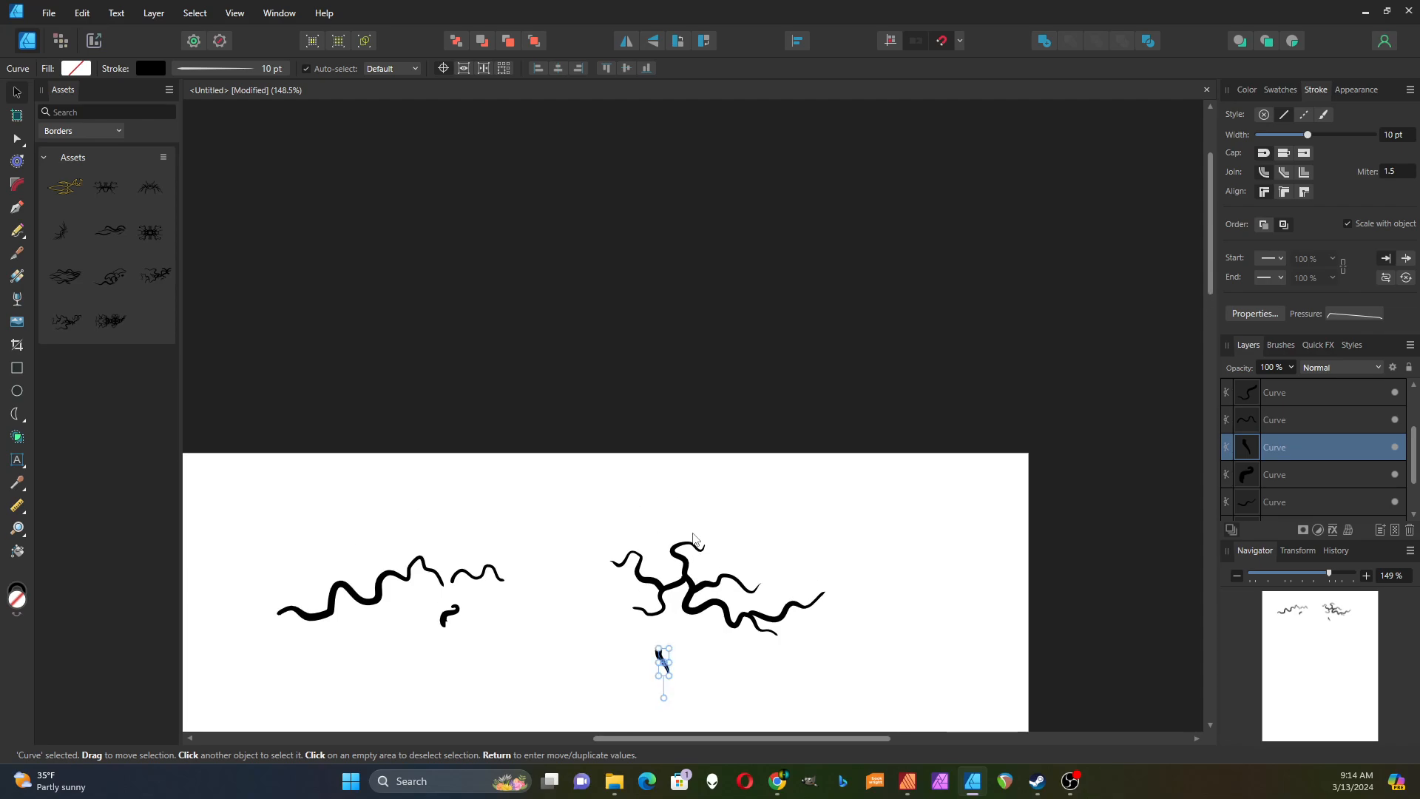
scroll(698, 644, "down", 2)
scroll(696, 645, "up", 3)
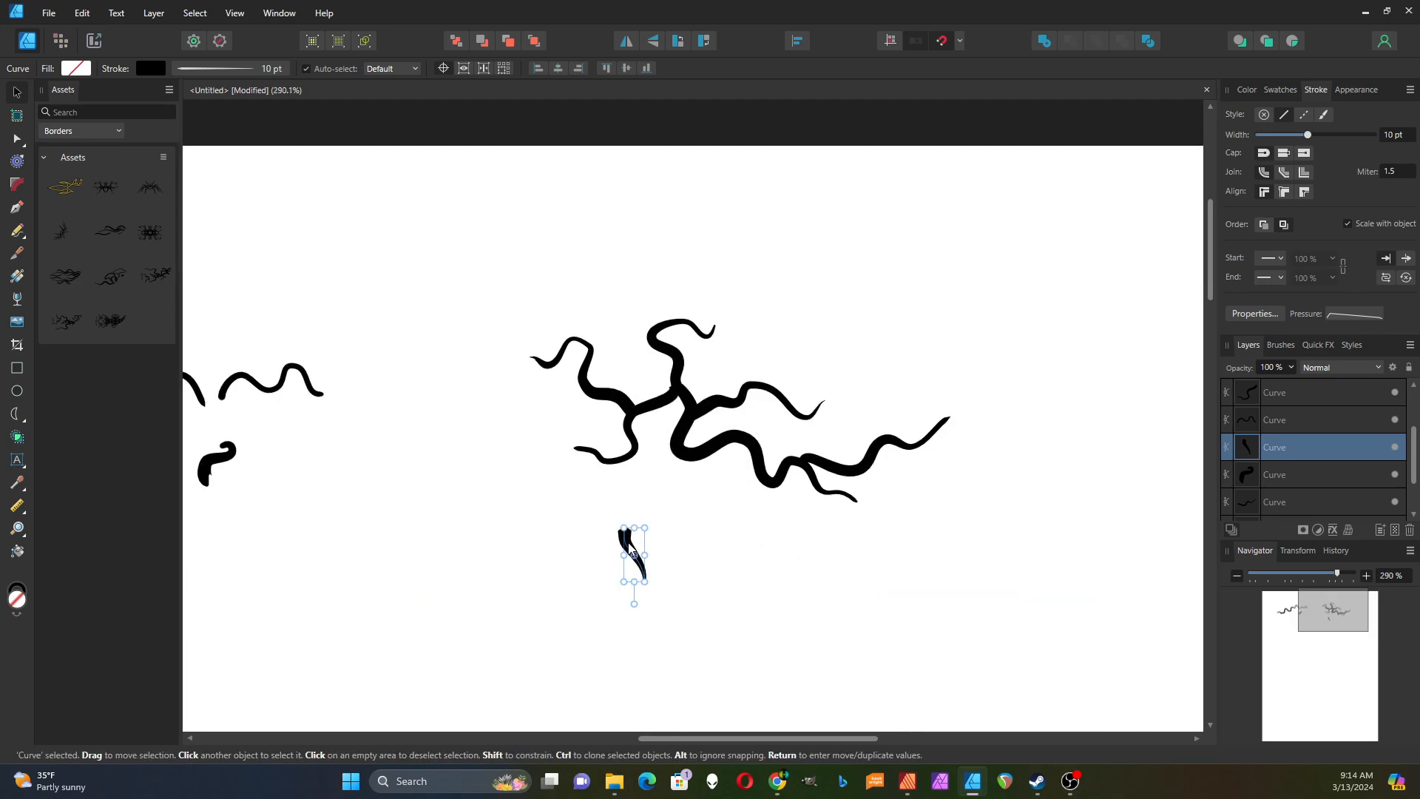
left_click_drag(627, 544, 648, 470)
left_click_drag(634, 467, 687, 468)
left_click(776, 576)
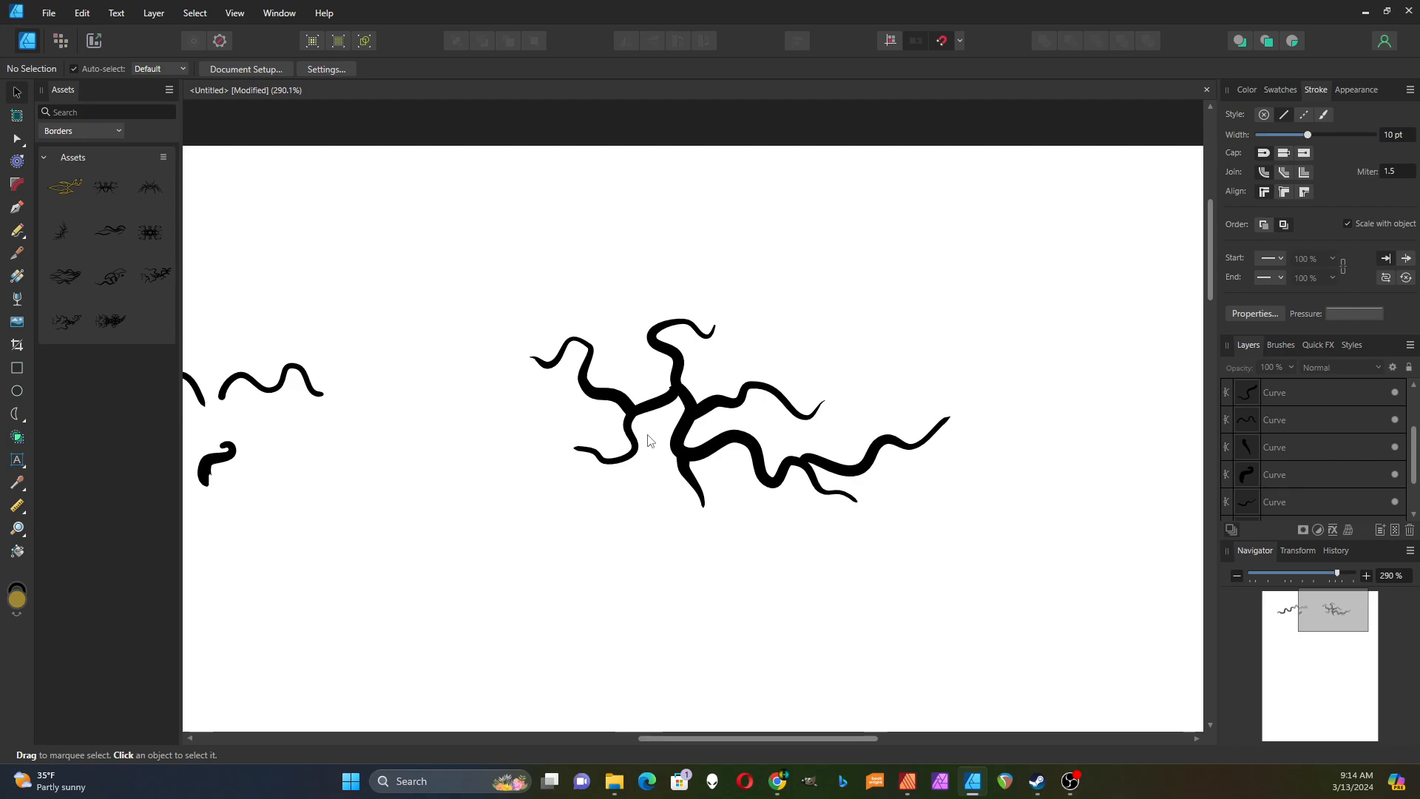
- Group the seven curves of the cluster and make a horizontally flipped duplicate of the group
left_click_drag(438, 226, 1019, 613)
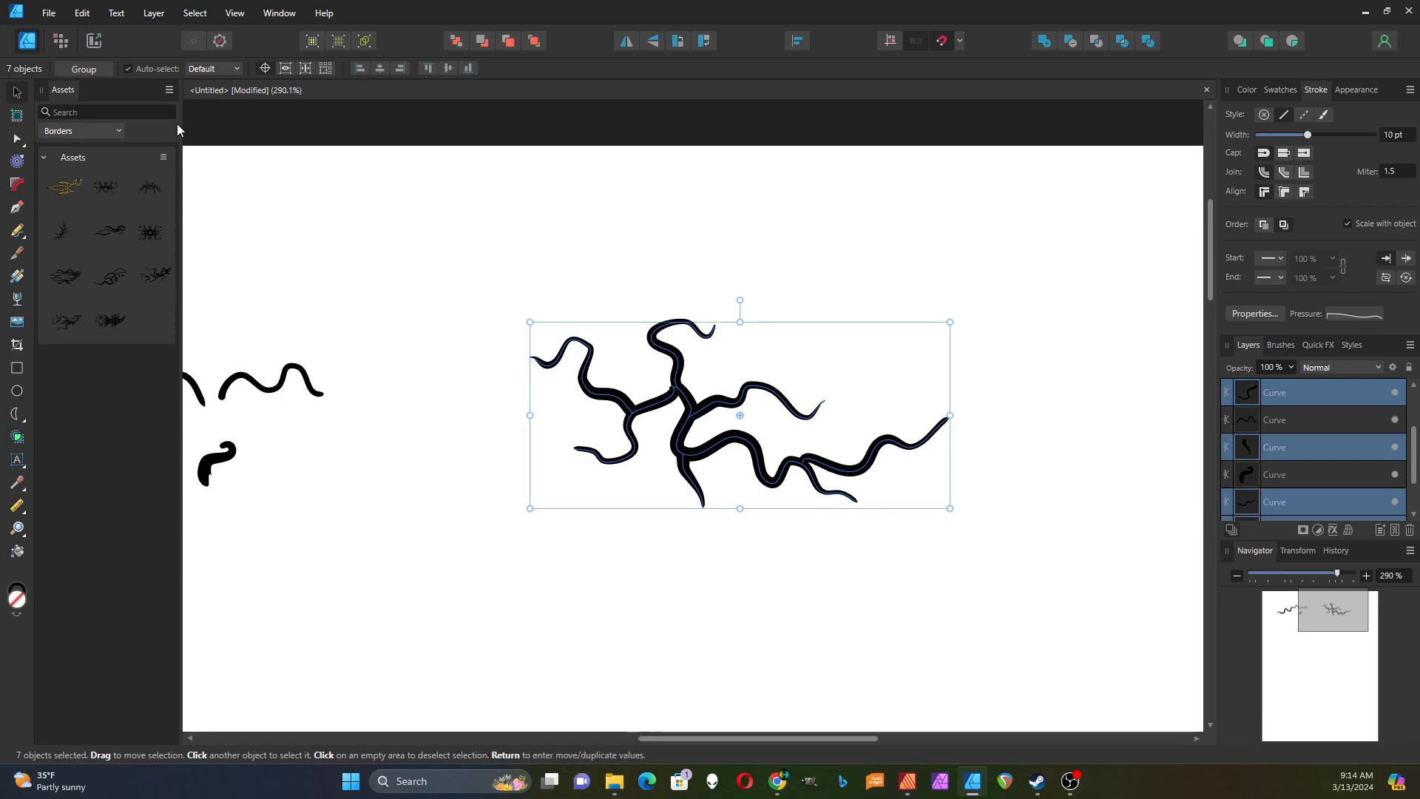
left_click(87, 68)
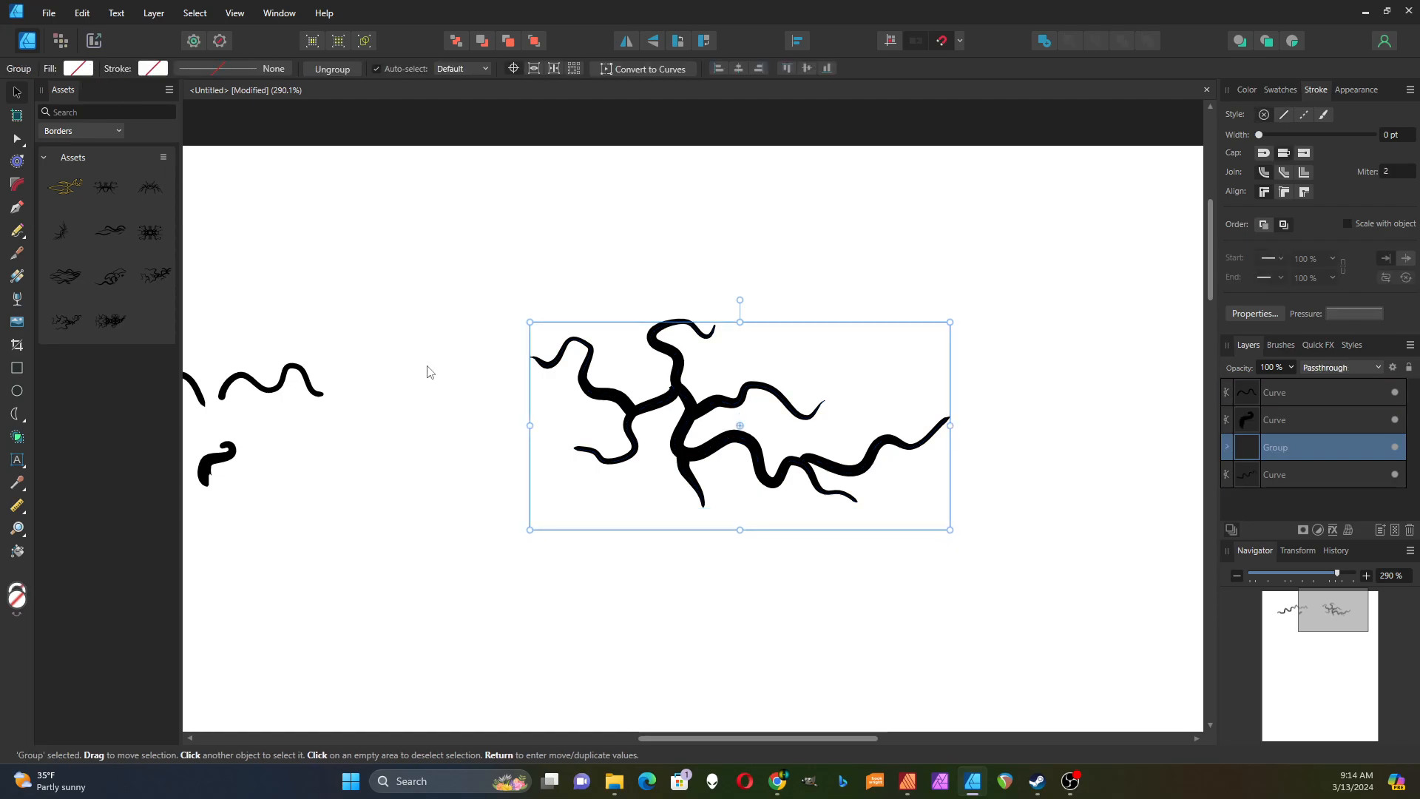
key("ctrl+j")
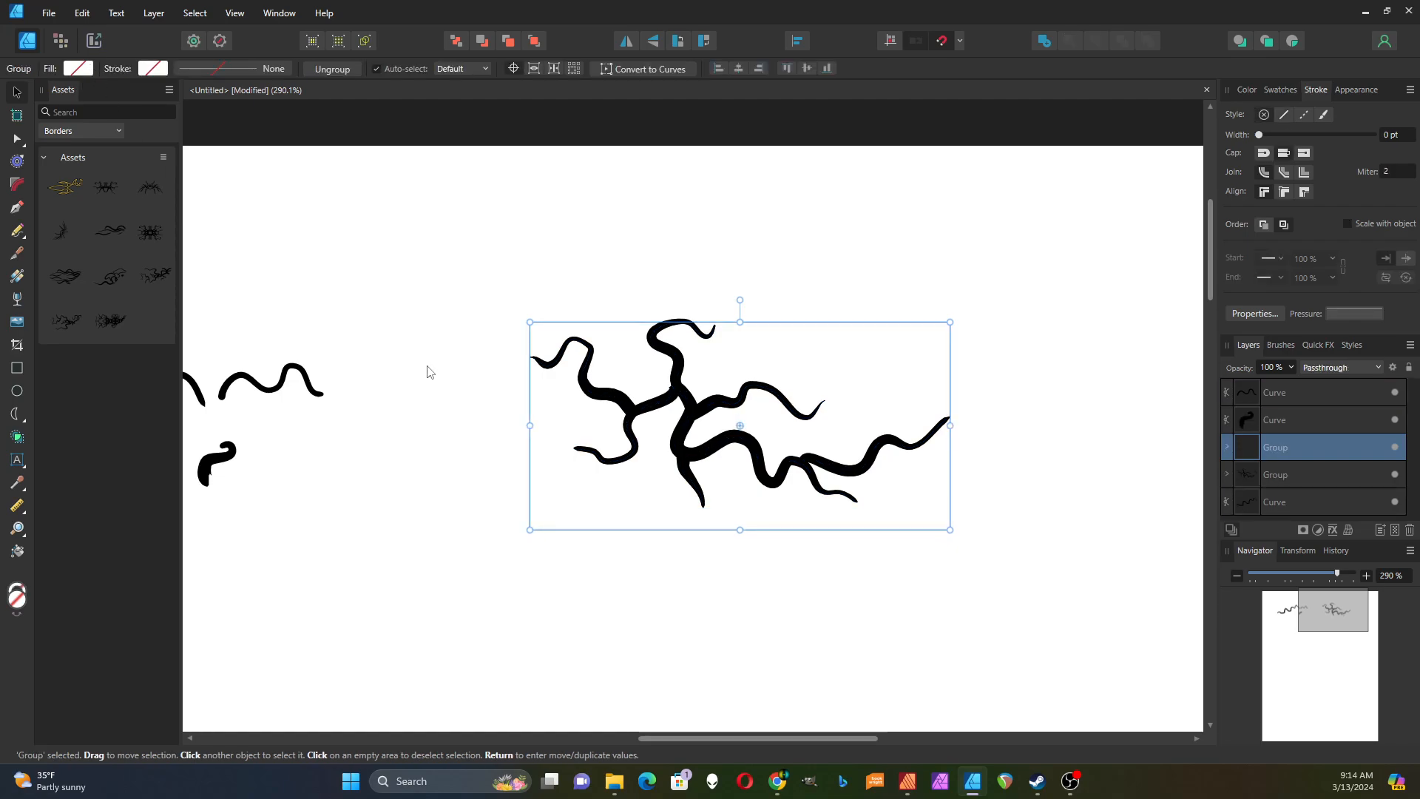
left_click(627, 42)
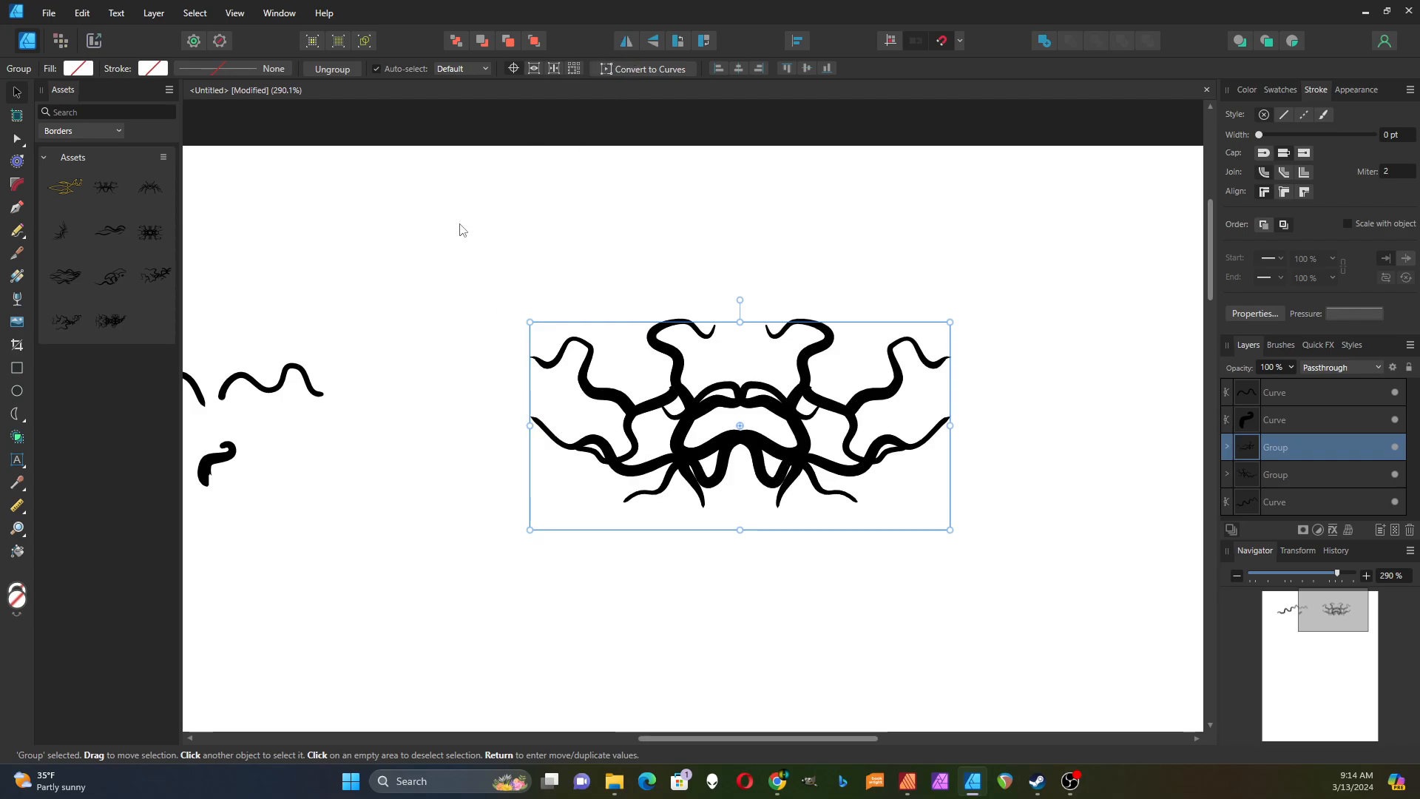
- Shift the flipped copy right until the inner thin tips of both halves cross and their lower loops interlock at the centre
scroll(422, 248, "down", 2)
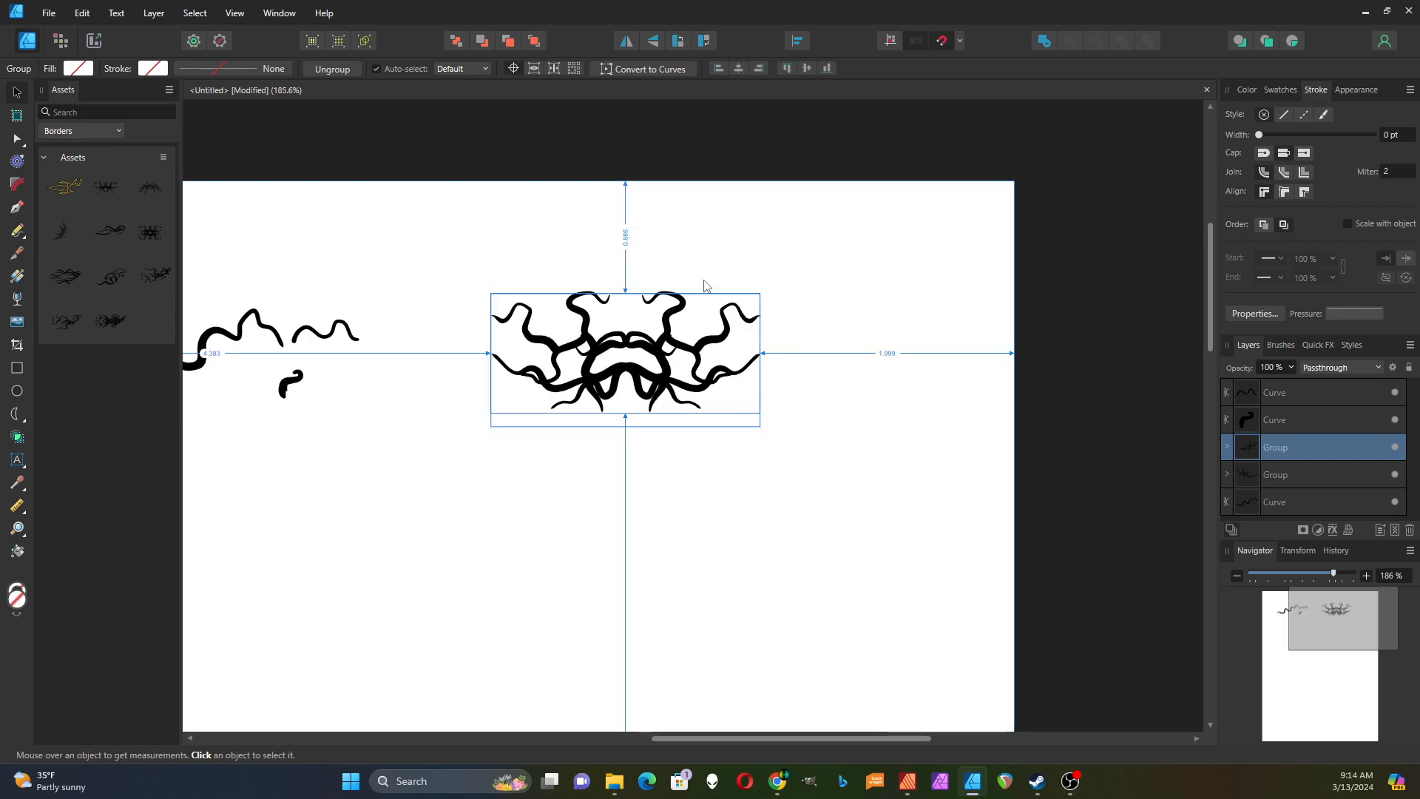
scroll(706, 281, "up", 1)
scroll(641, 276, "up", 1)
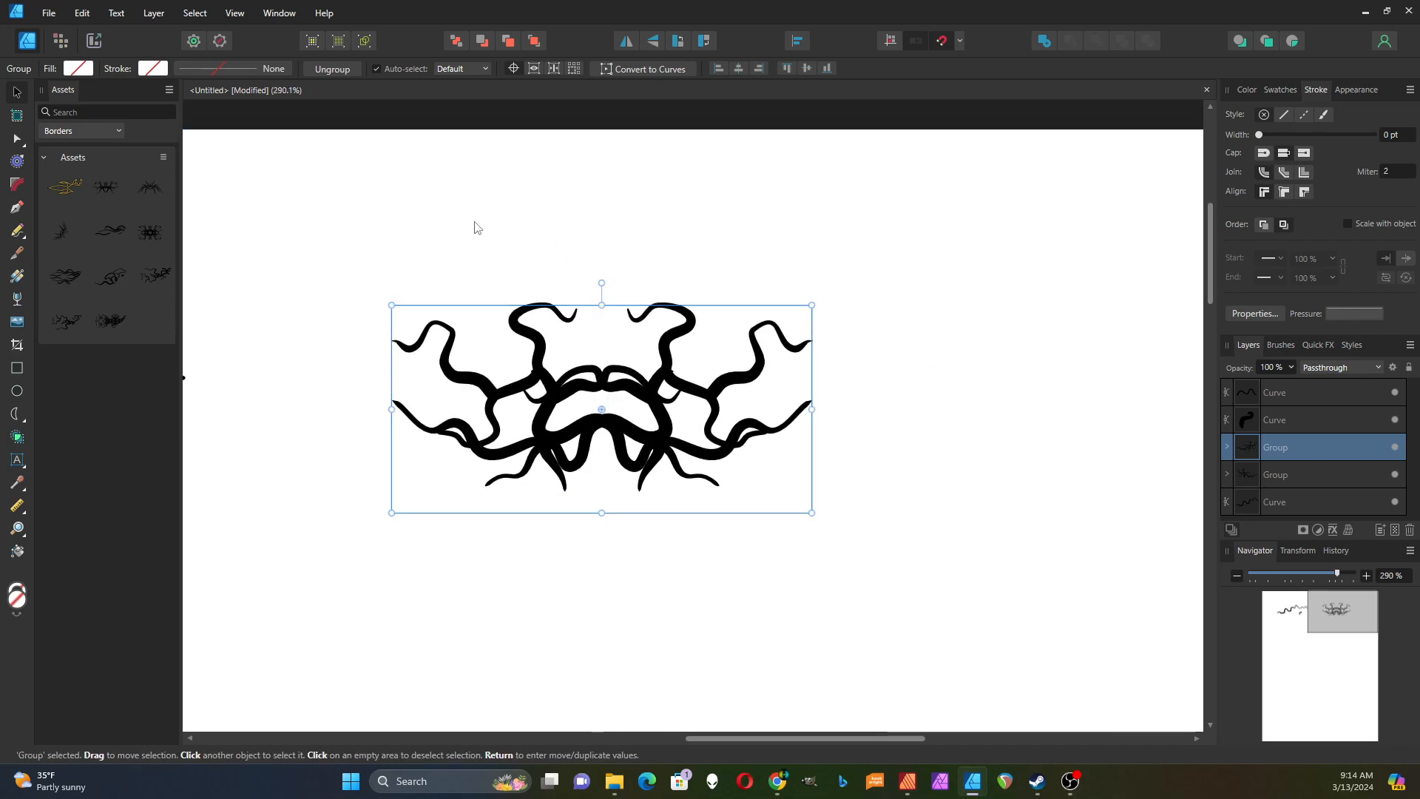
key("Right")
key("Right")
key("Right")
key("Right")
key("Right")
key("Right")
key("Right")
key("Right")
key("Right")
key("Right")
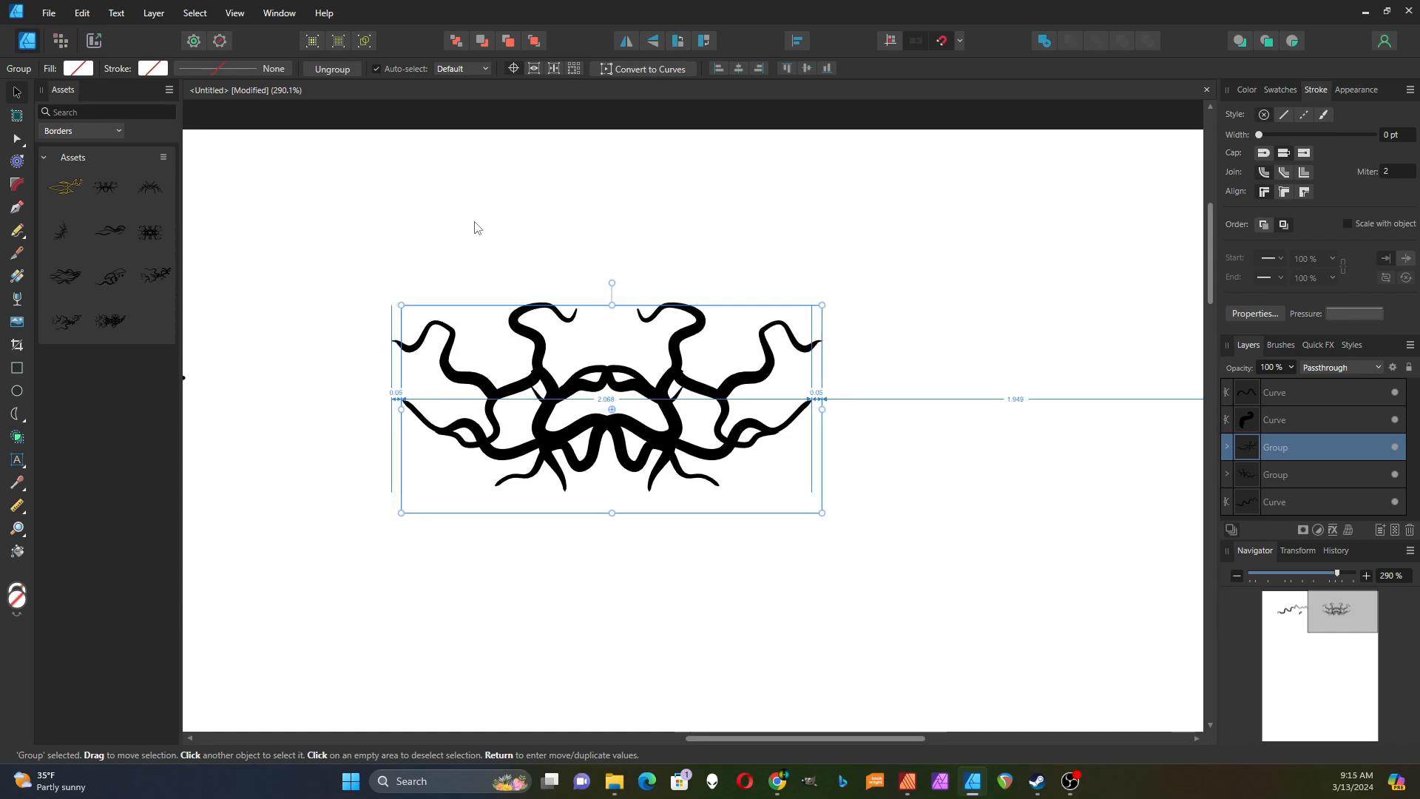
key("Right")
key("Right")
key("Right")
key("Right")
key("Right")
key("Right")
key("Right")
key("Right")
key("Right")
key("Right")
key("Right")
key("Right")
key("Right")
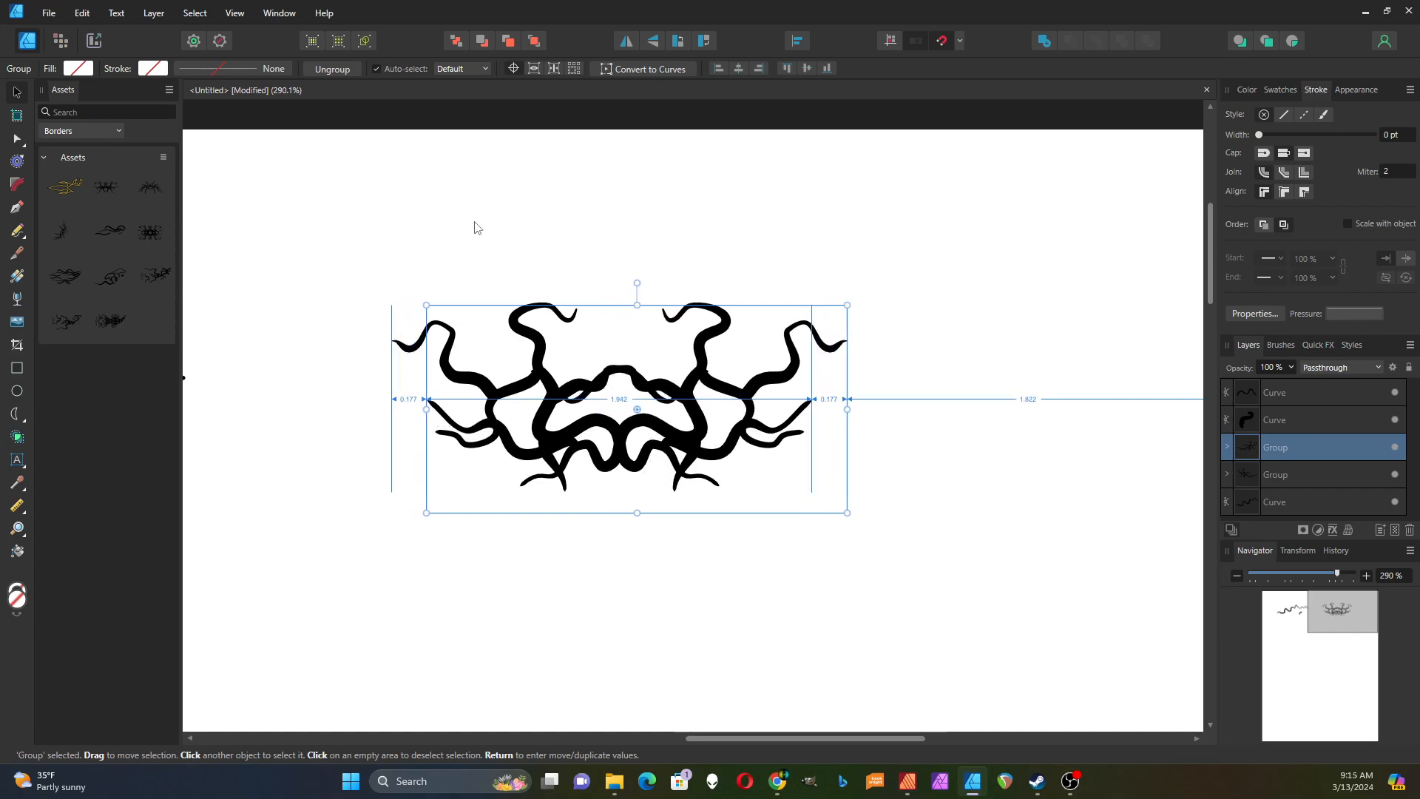
key("Right")
key("Right")
key("Right")
key("Right")
key("Right")
key("Right")
key("Right")
key("Right")
key("Right")
key("Right")
key("Right")
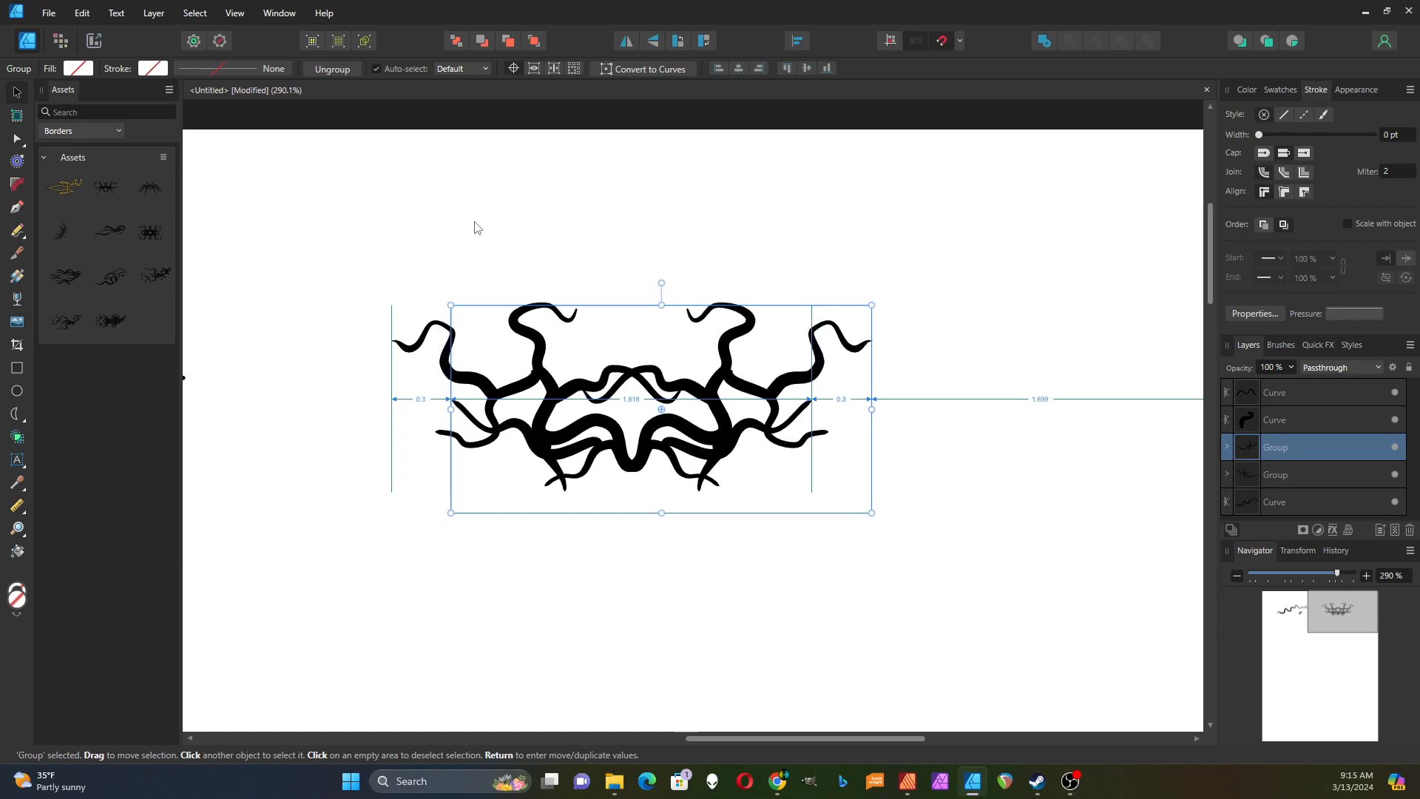
key("Right")
key("Right")
key("Right")
key("Right")
key("Right")
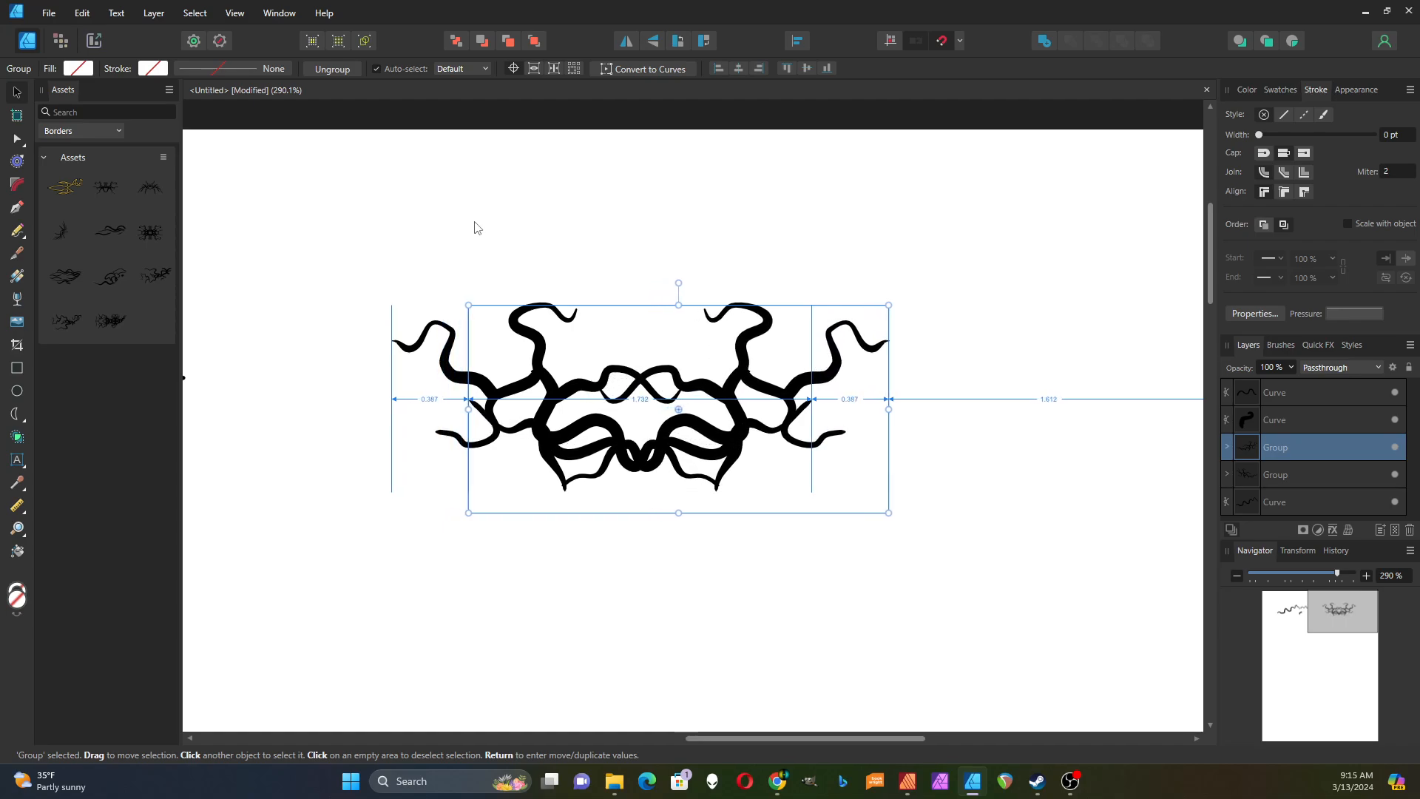
key("Right")
key("Right")
key("Right")
key("Right")
key("Right")
key("Right")
key("Right")
key("Right")
key("Right")
key("Right")
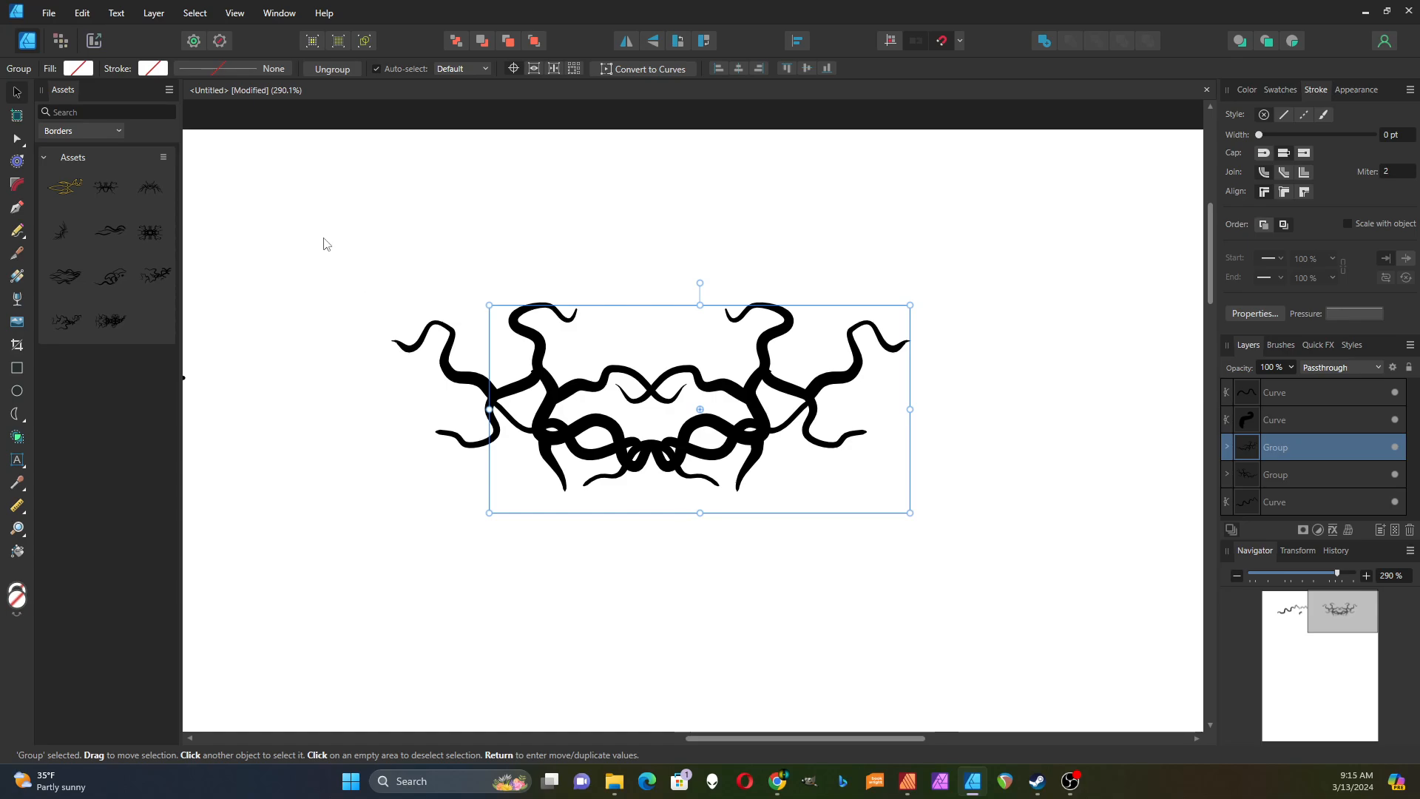
- Group the two mirrored halves and add the group to the Borders assets
left_click_drag(324, 238, 1021, 542)
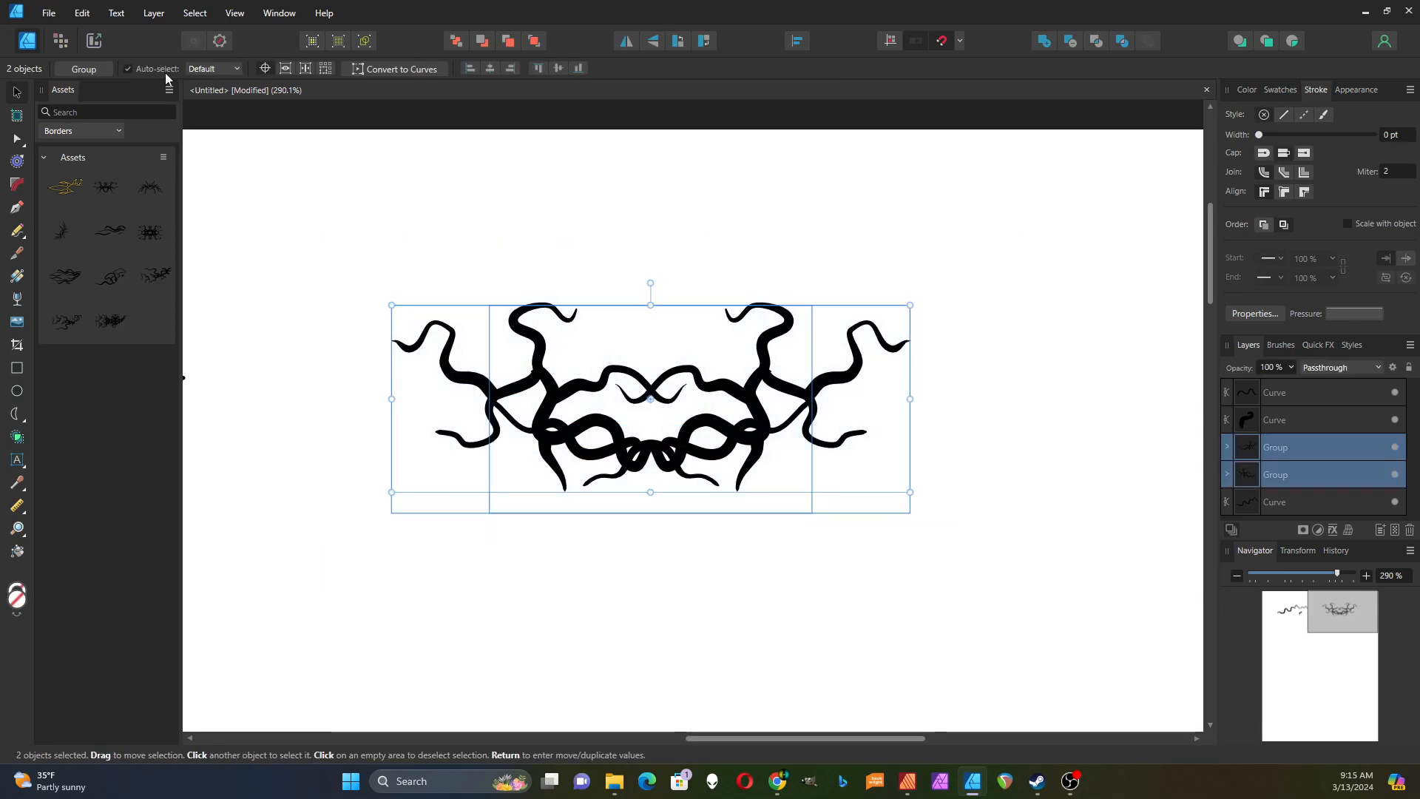
left_click(104, 69)
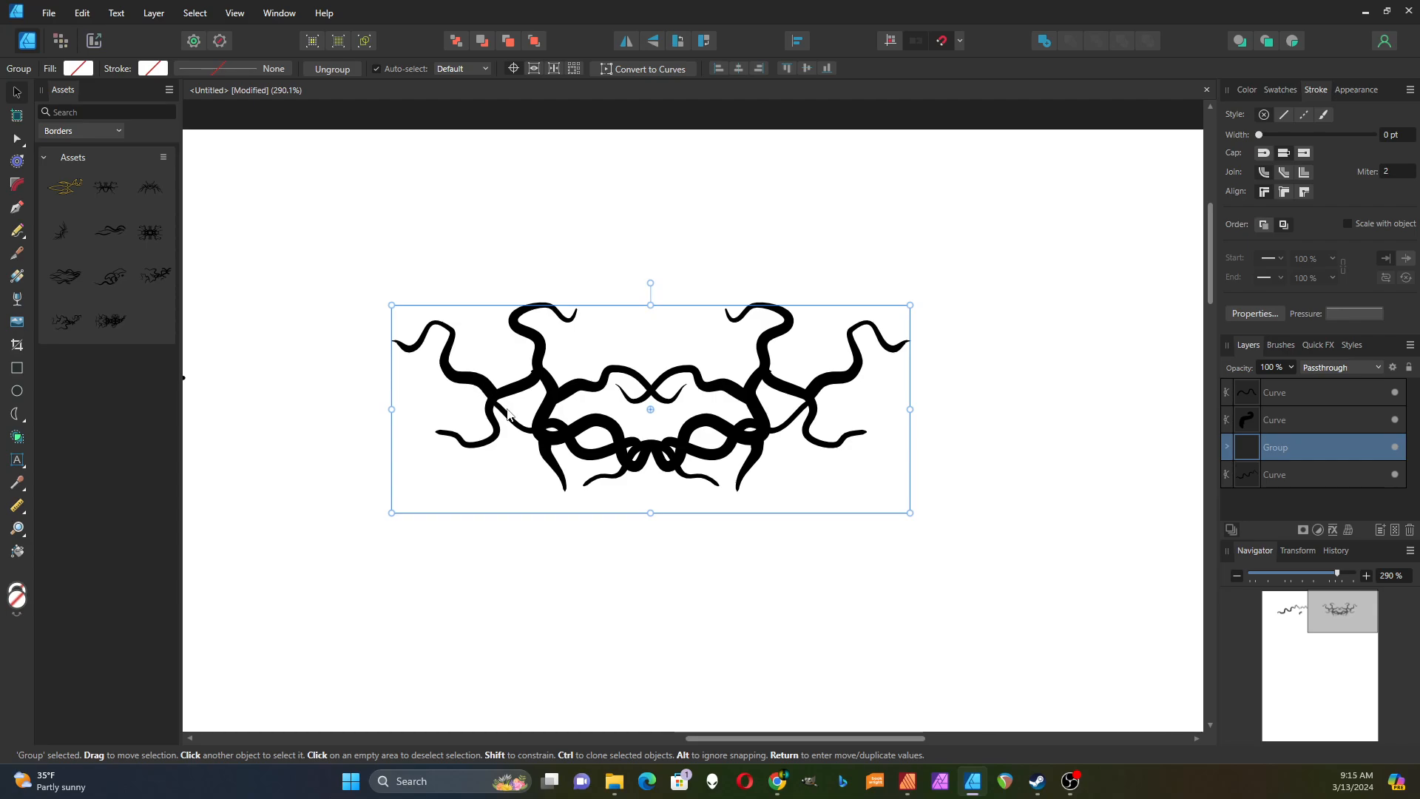
left_click_drag(544, 427, 121, 313)
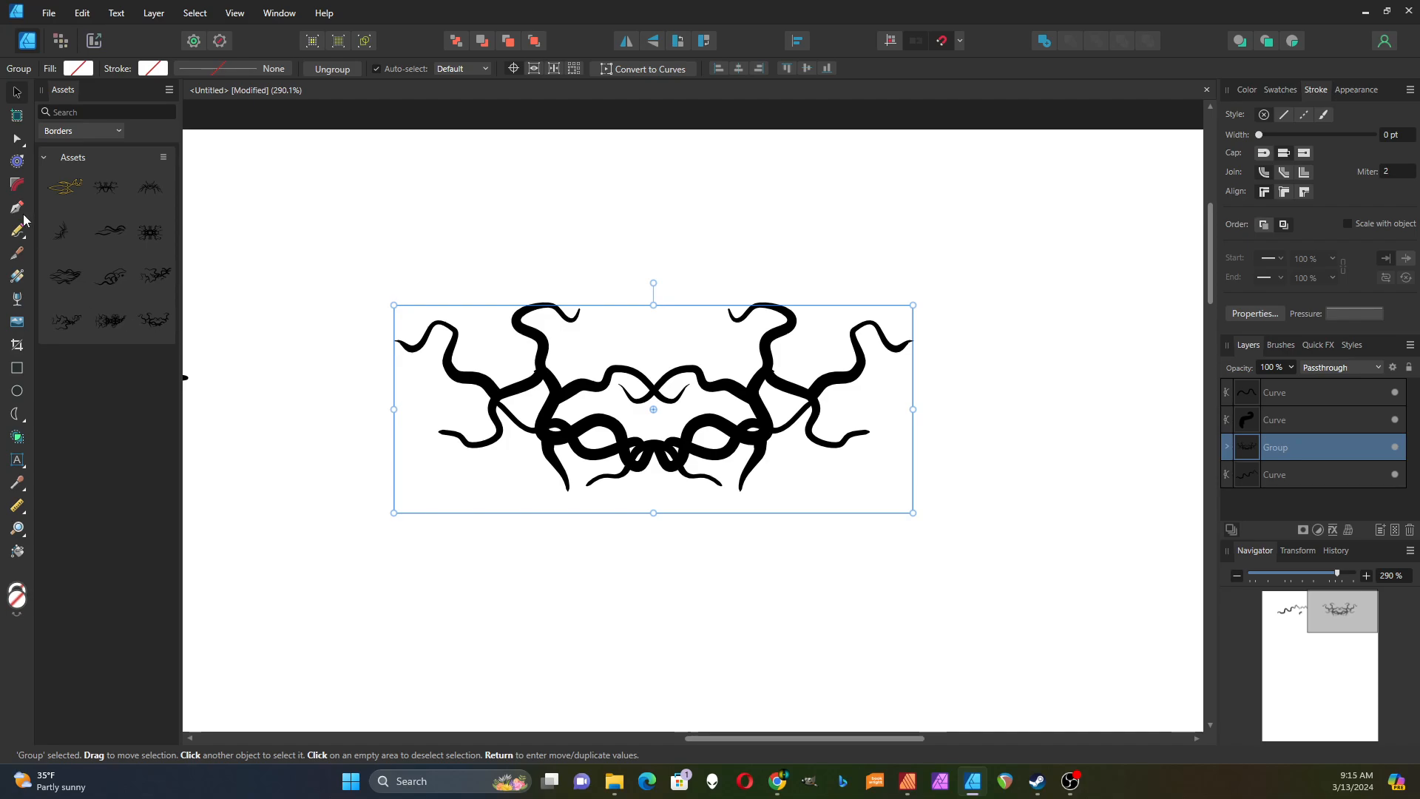
- Hide the left studio and show it again
left_click(277, 15)
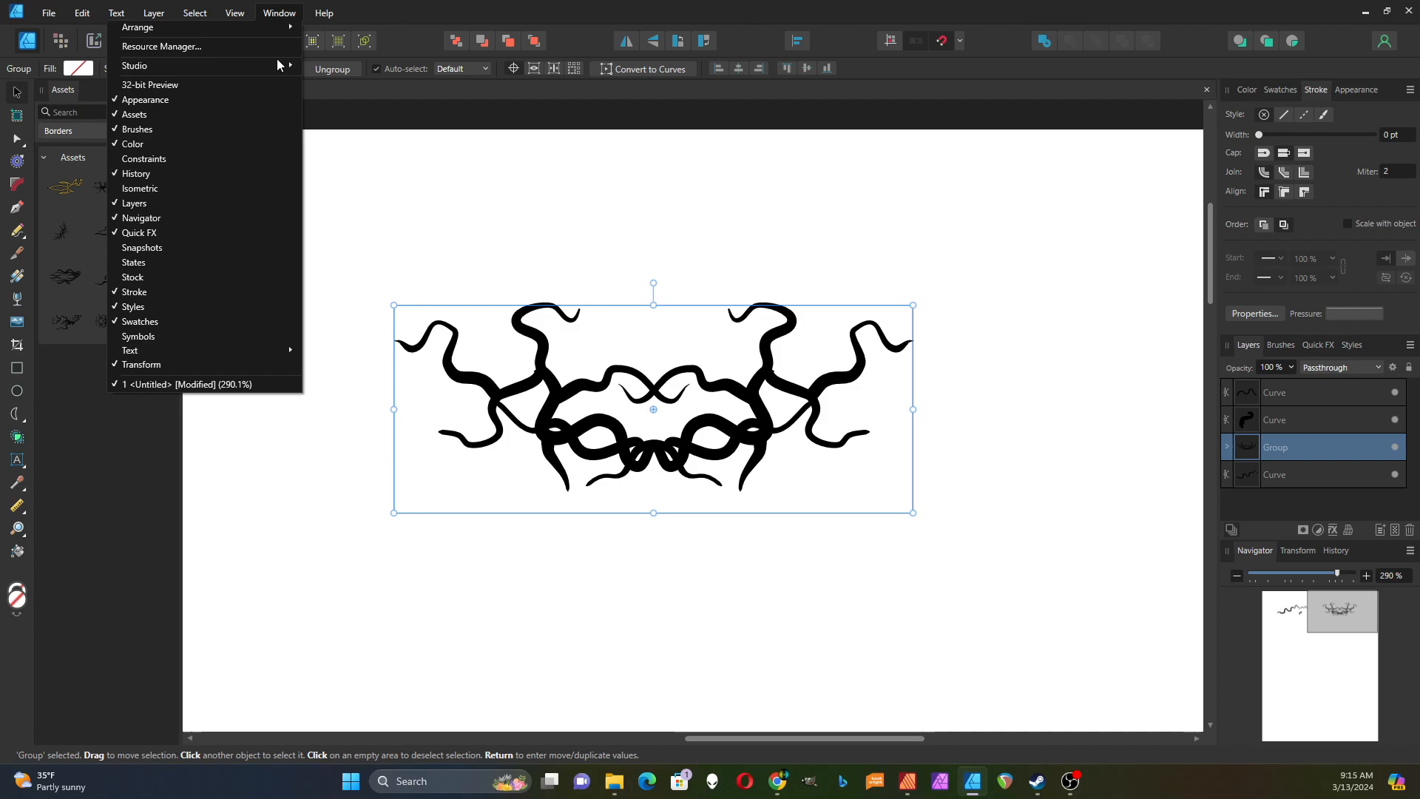
mouse_move(280, 69)
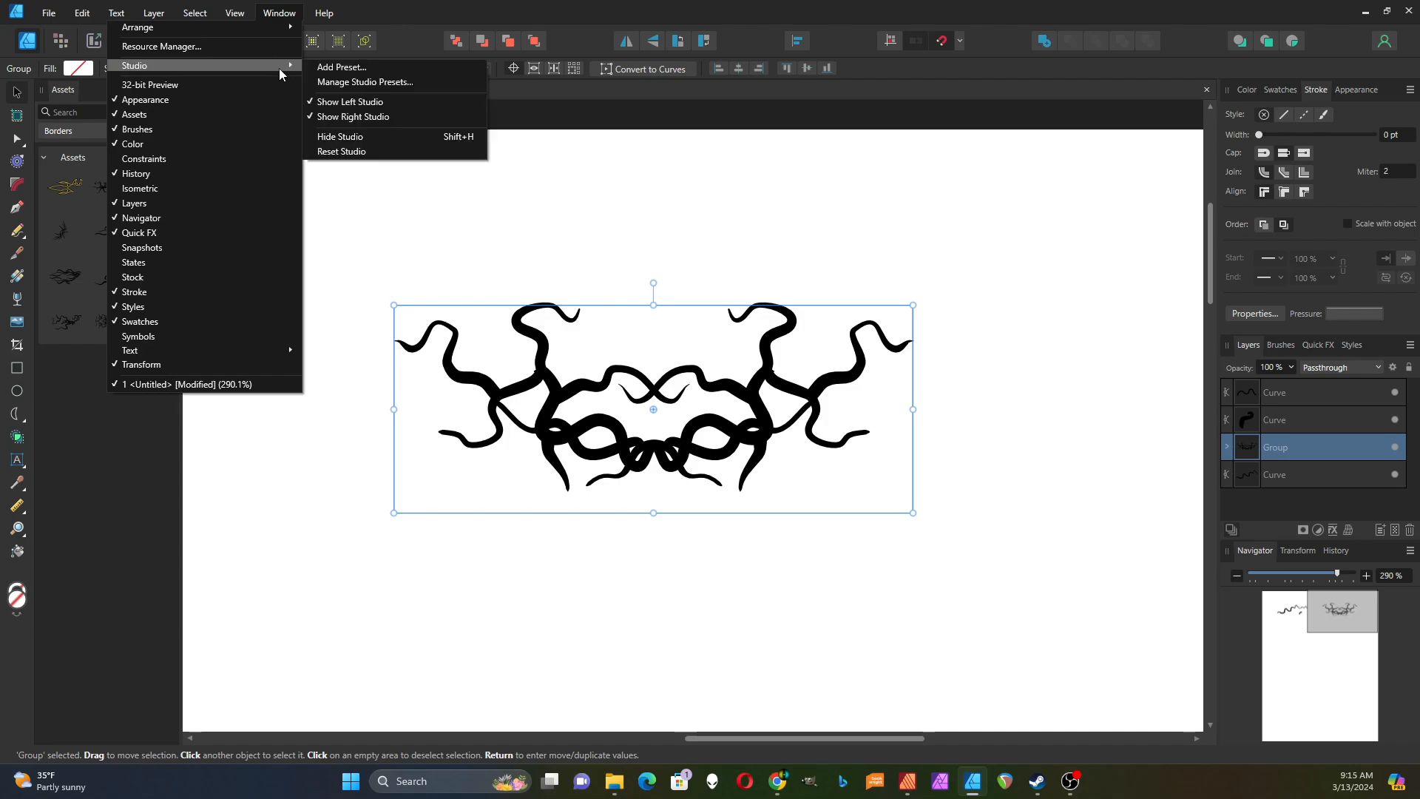
left_click(355, 106)
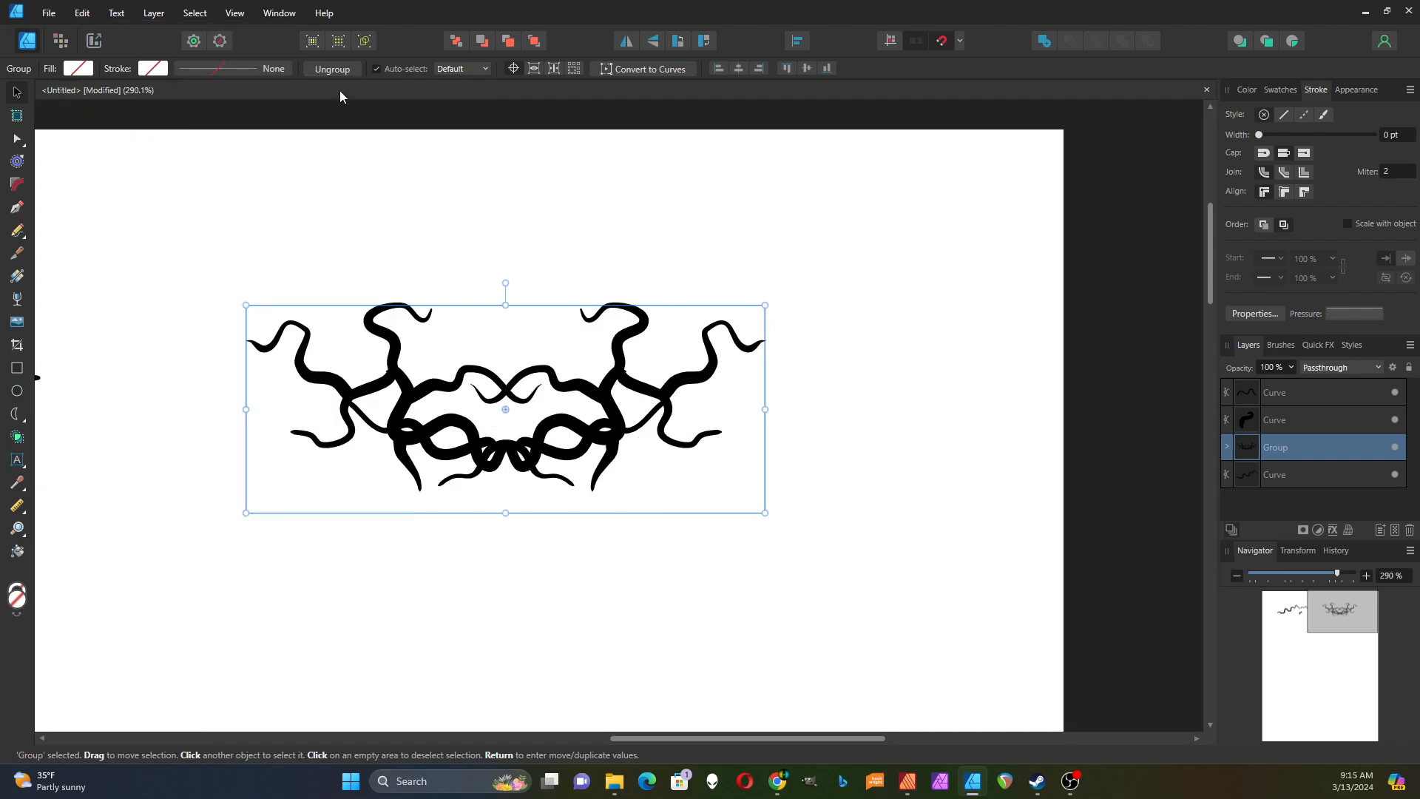
left_click(286, 18)
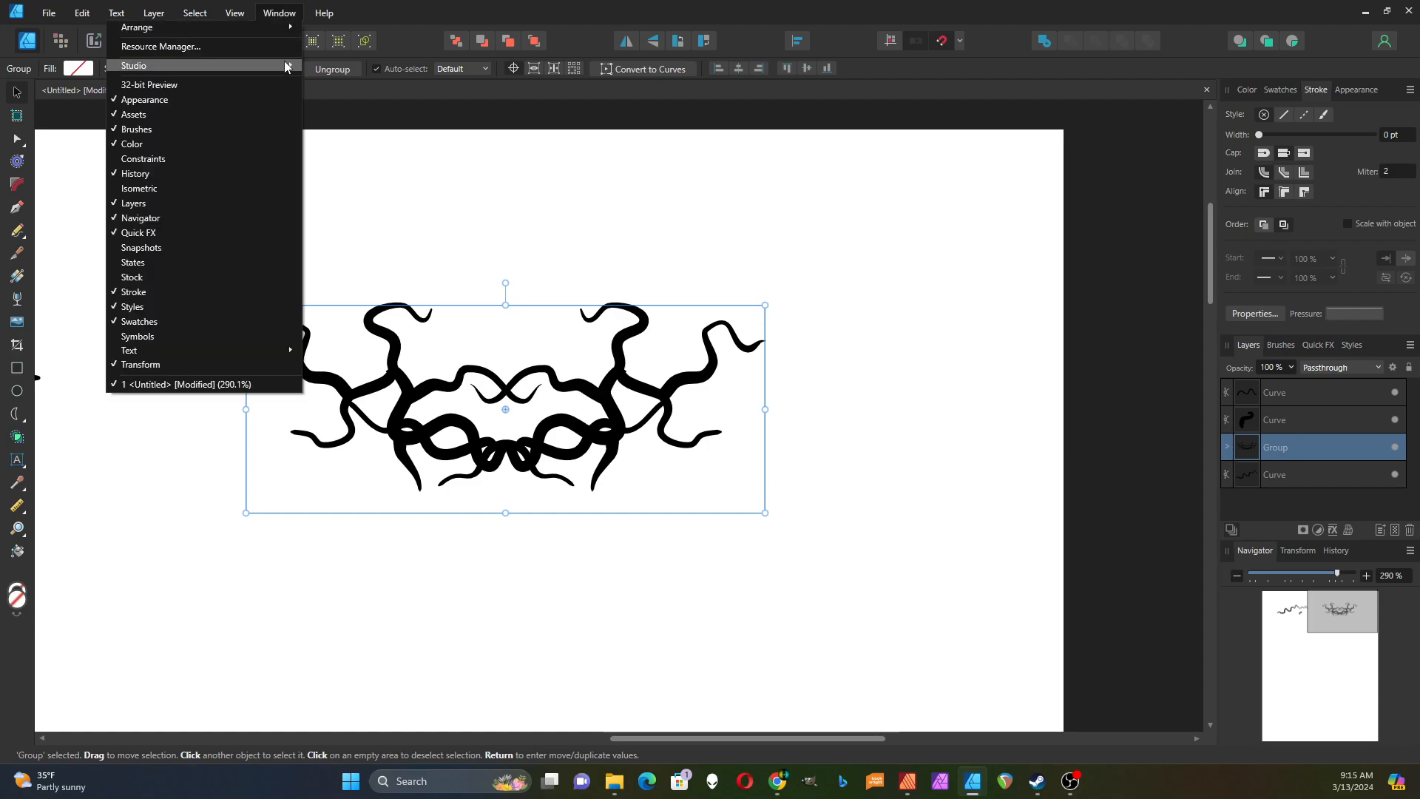
mouse_move(284, 64)
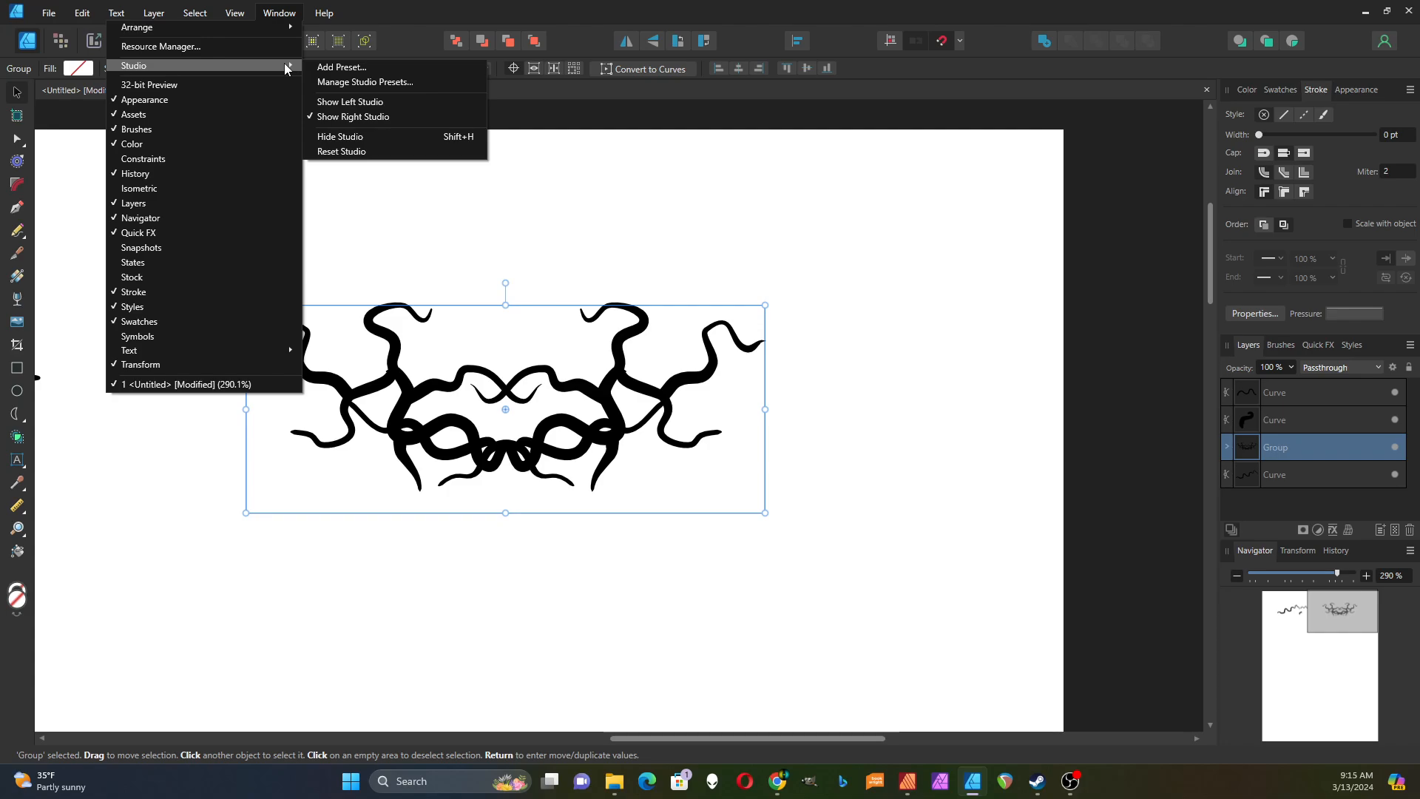
left_click(357, 103)
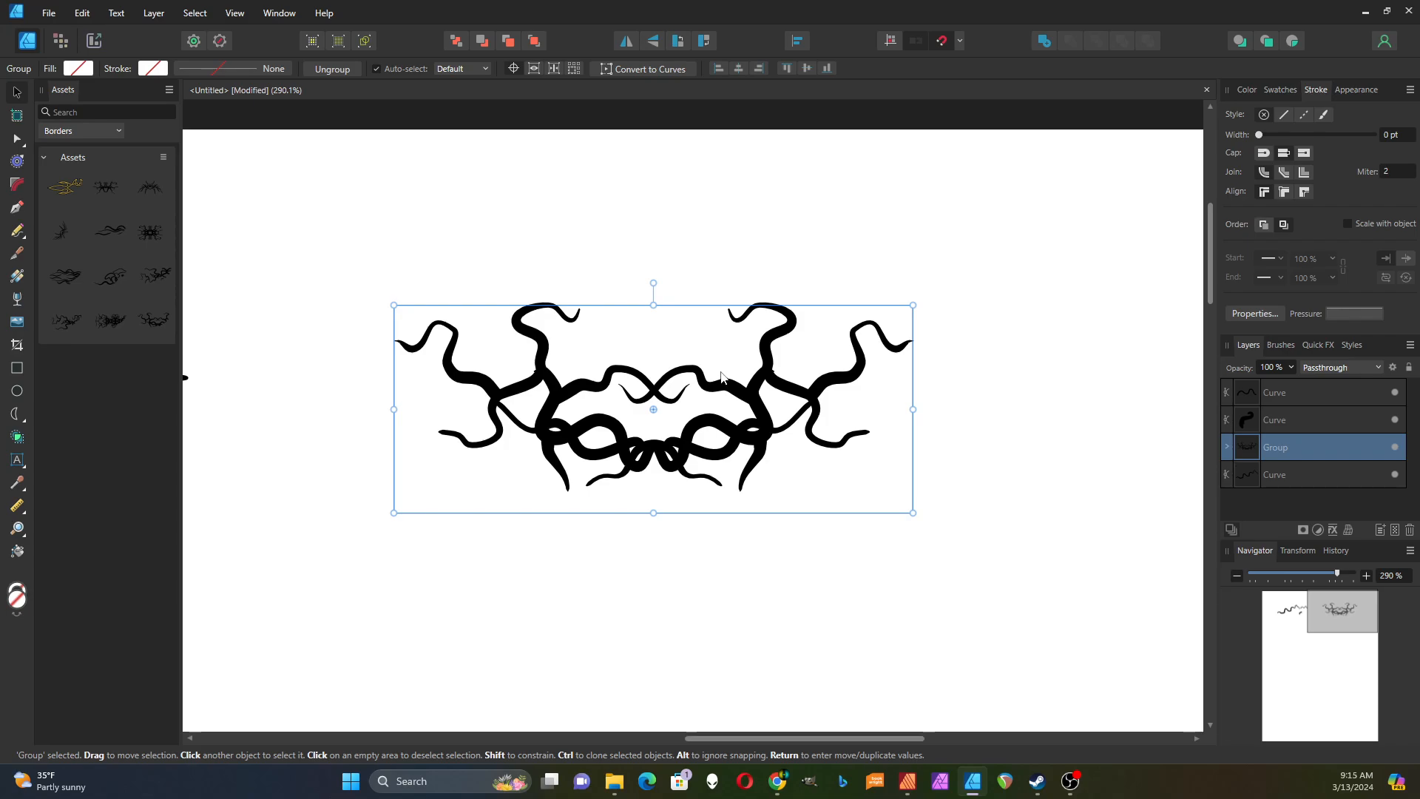
- Make a vertically flipped duplicate of the mirrored group and shift it down until only the central loops of both halves overlap
key("ctrl+j")
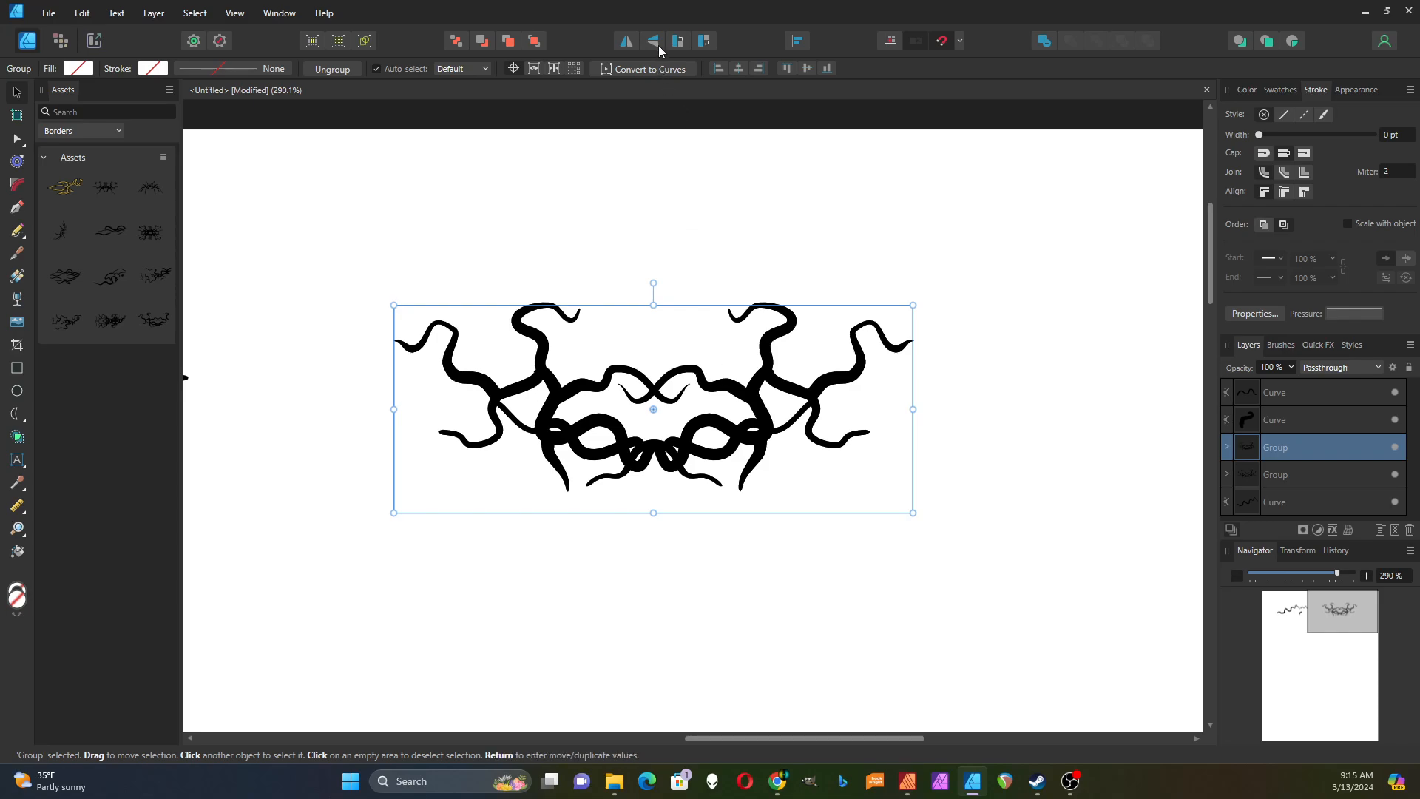
left_click(653, 41)
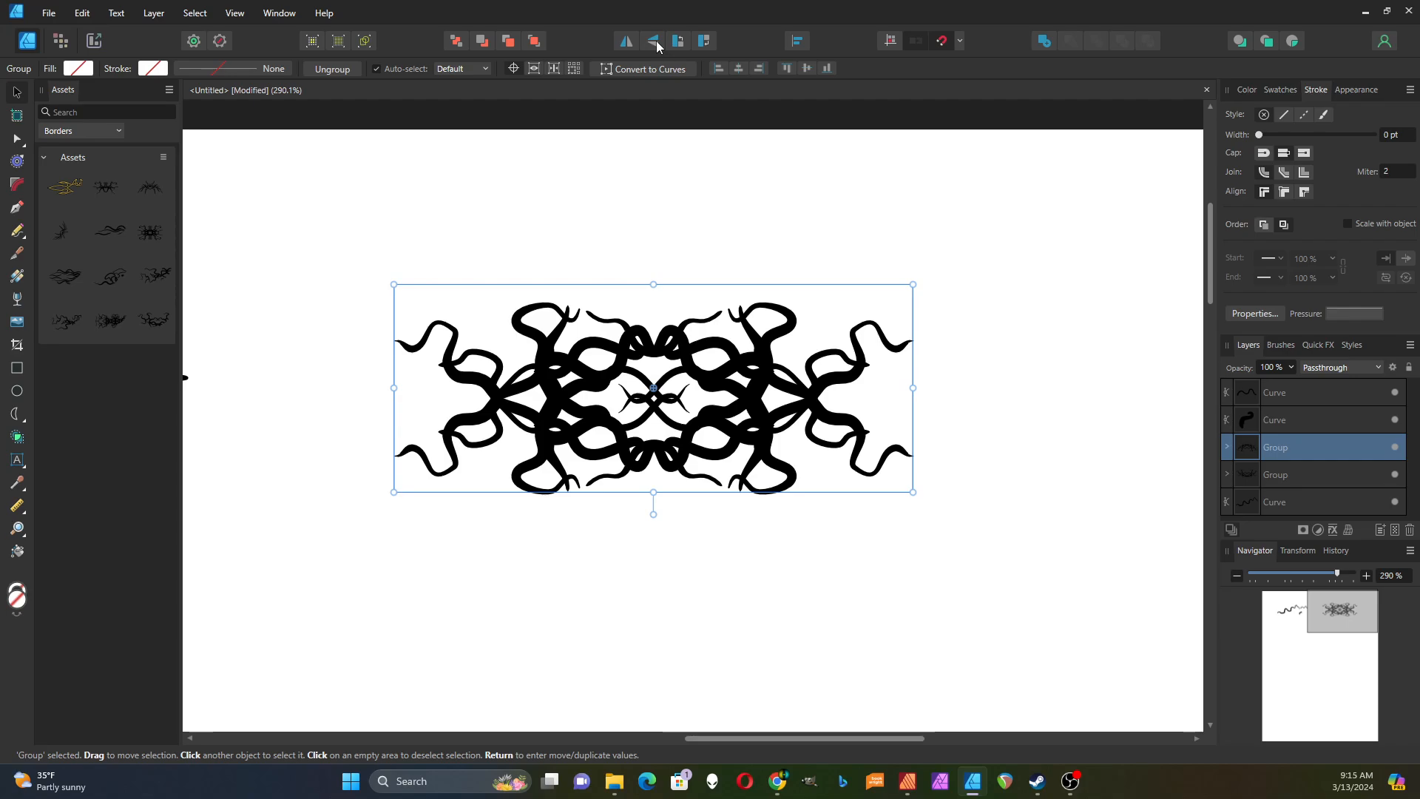
key("Down")
key("Down")
key("Down")
key("Down")
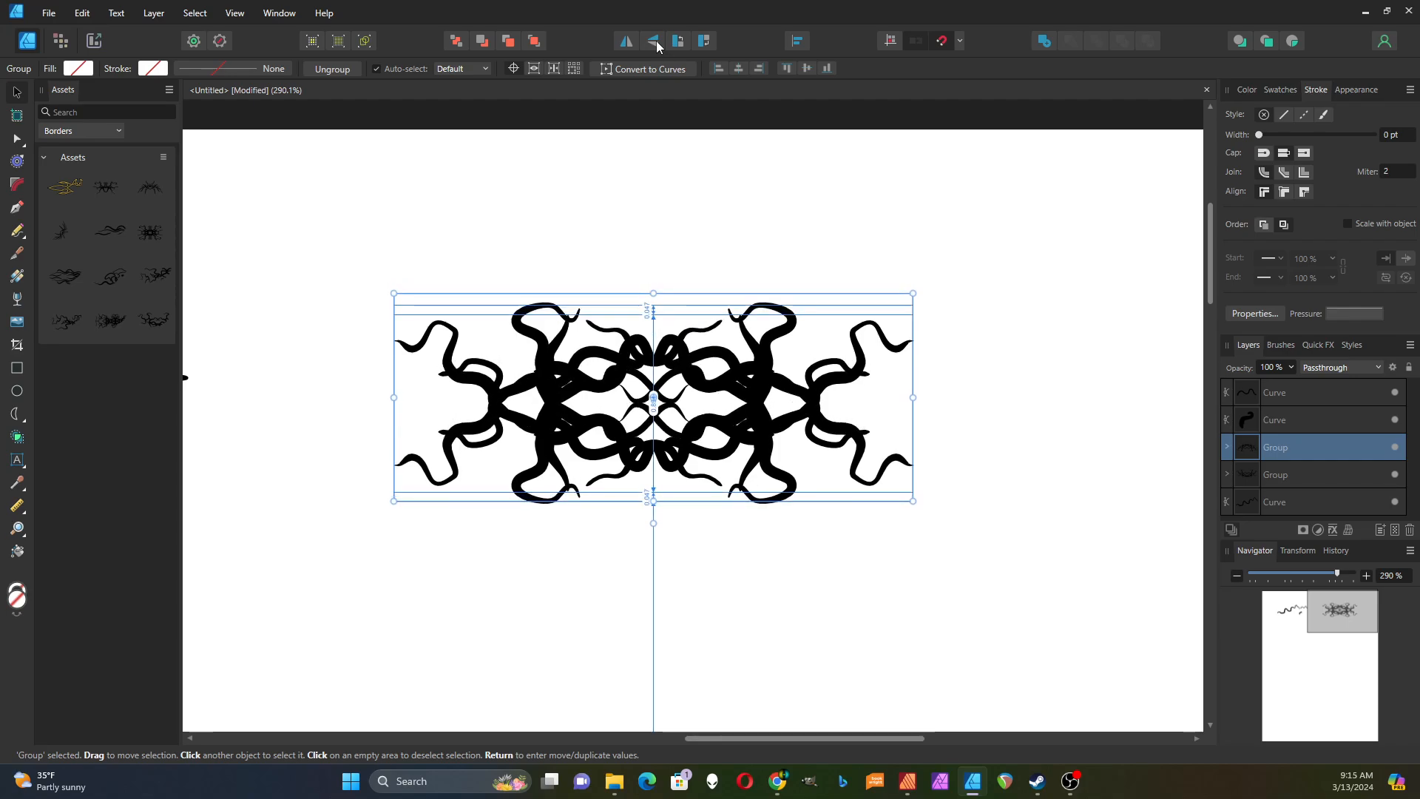
key("Down")
key("Down")
key("Down")
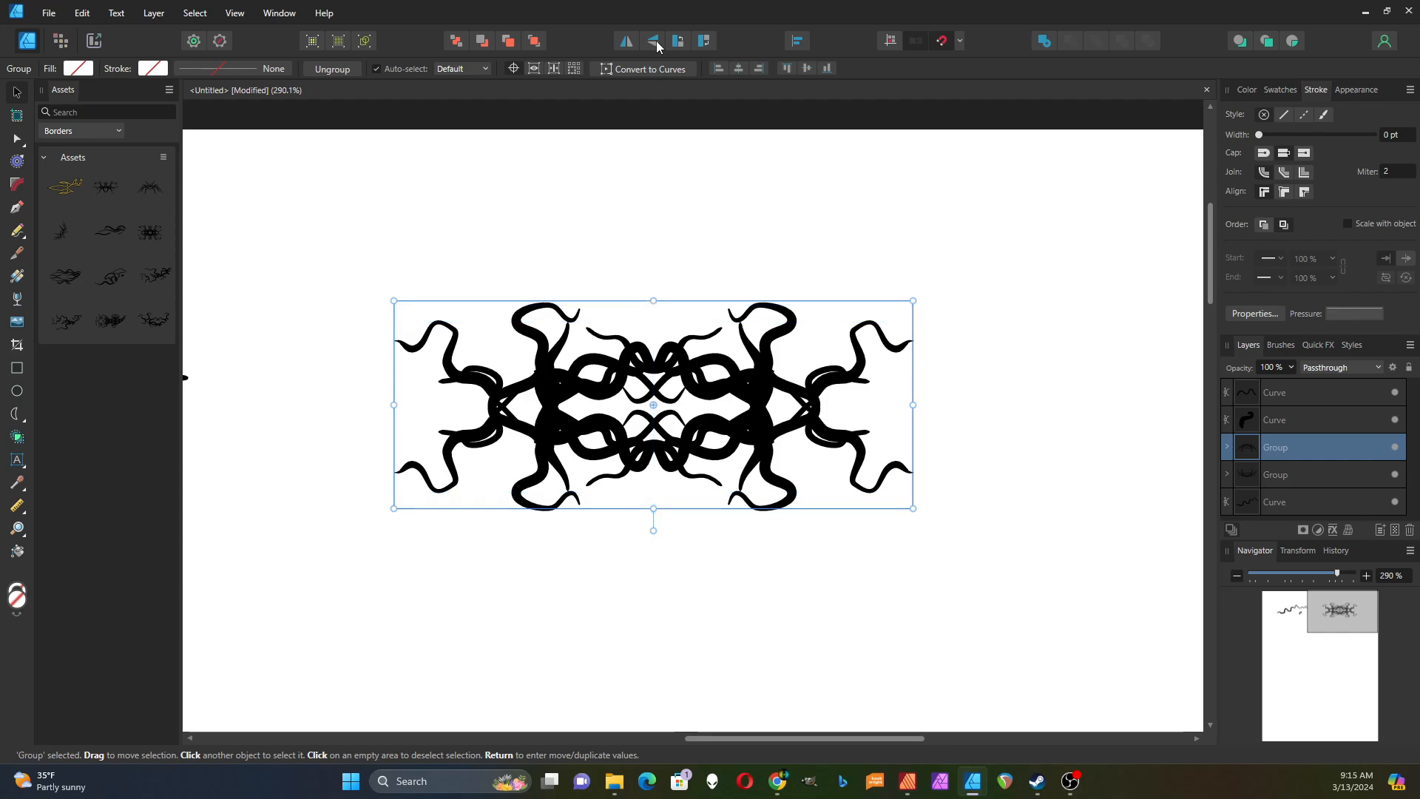
key("Down")
key("Down")
key("Down")
key("Down")
key("Down")
key("Down")
key("Down")
key("Down")
key("Down")
key("Down")
key("Down")
key("Down")
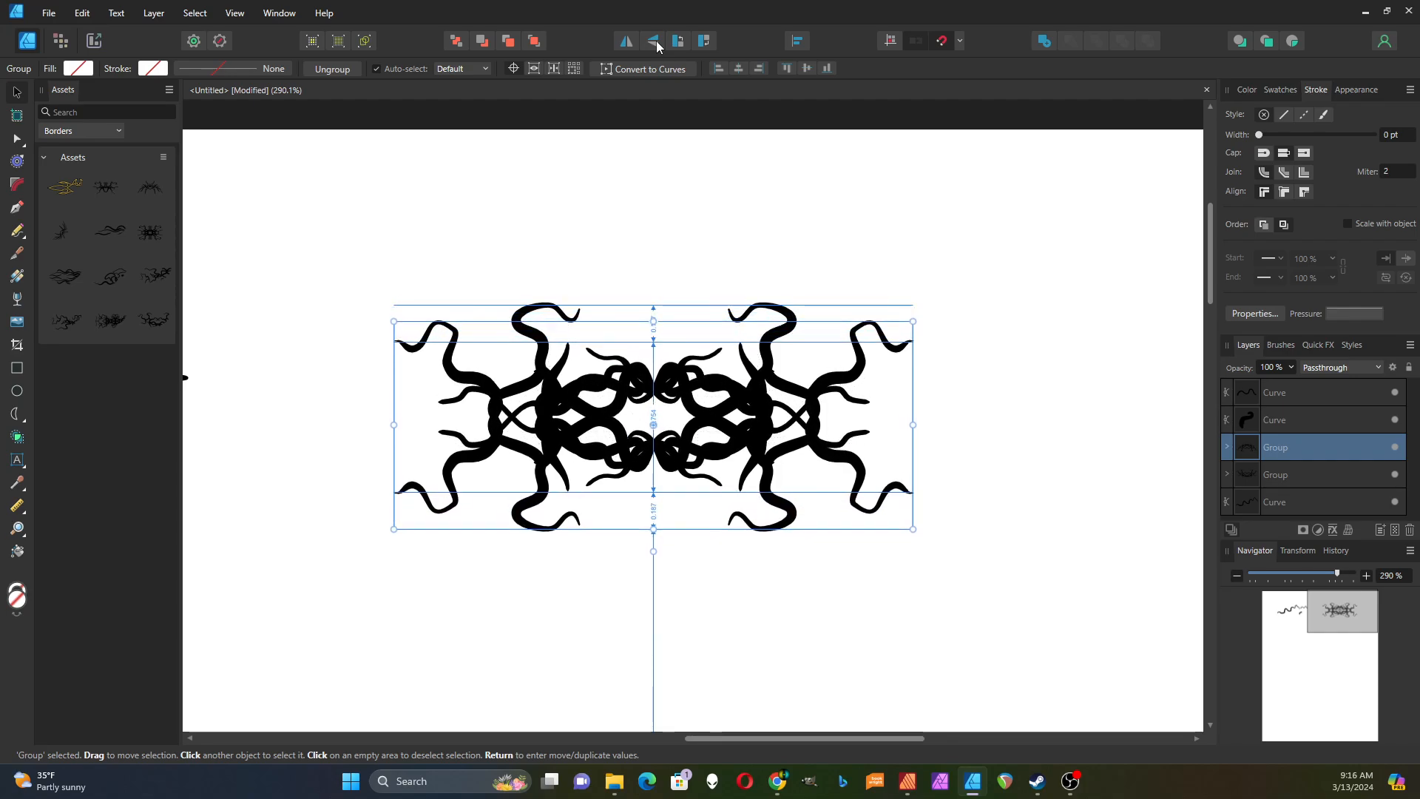
key("Down")
key("Down")
key("Down")
key("Down")
key("Down")
key("Down")
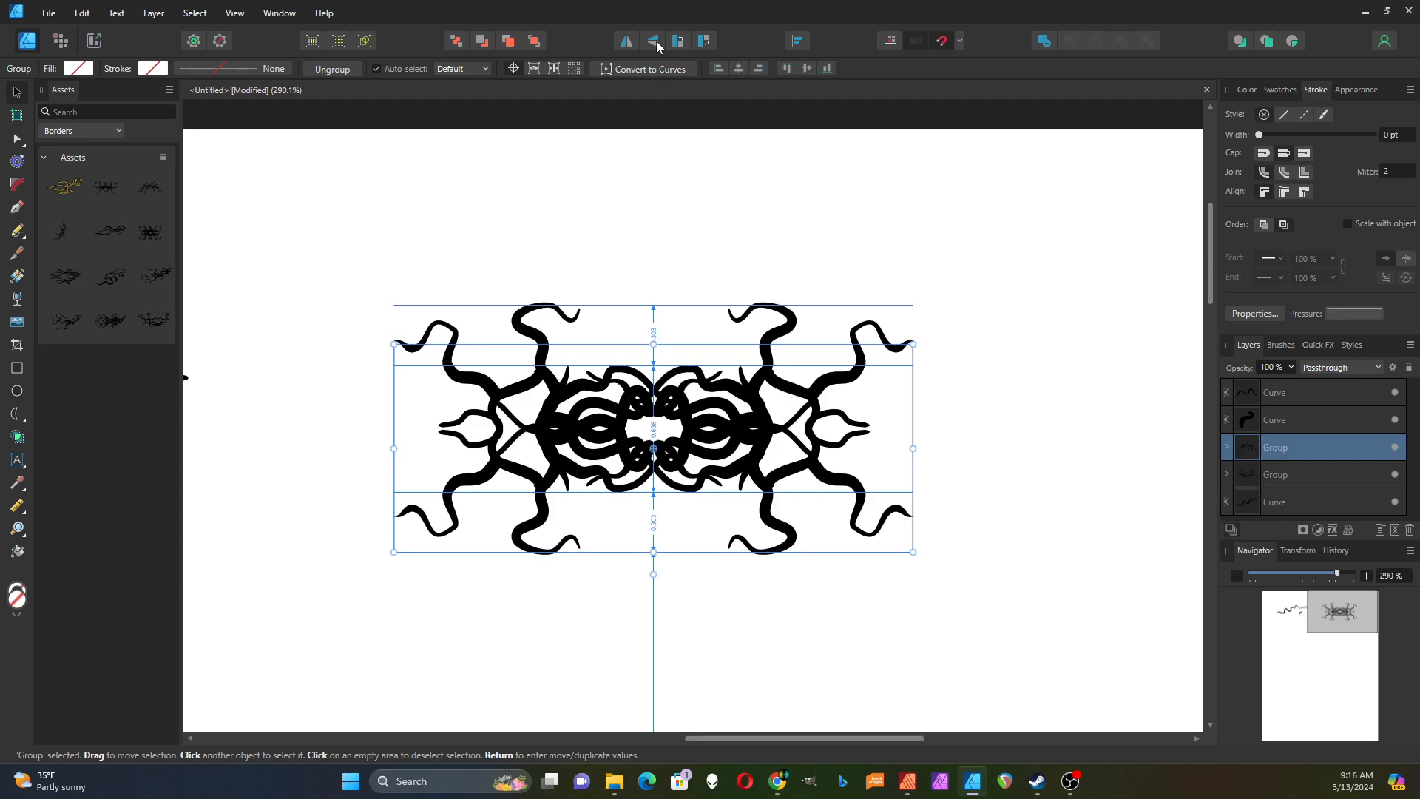
key("Down")
key("Down")
key("Down")
key("Down")
key("Down")
key("Down")
key("Down")
key("Down")
key("Down")
key("Down")
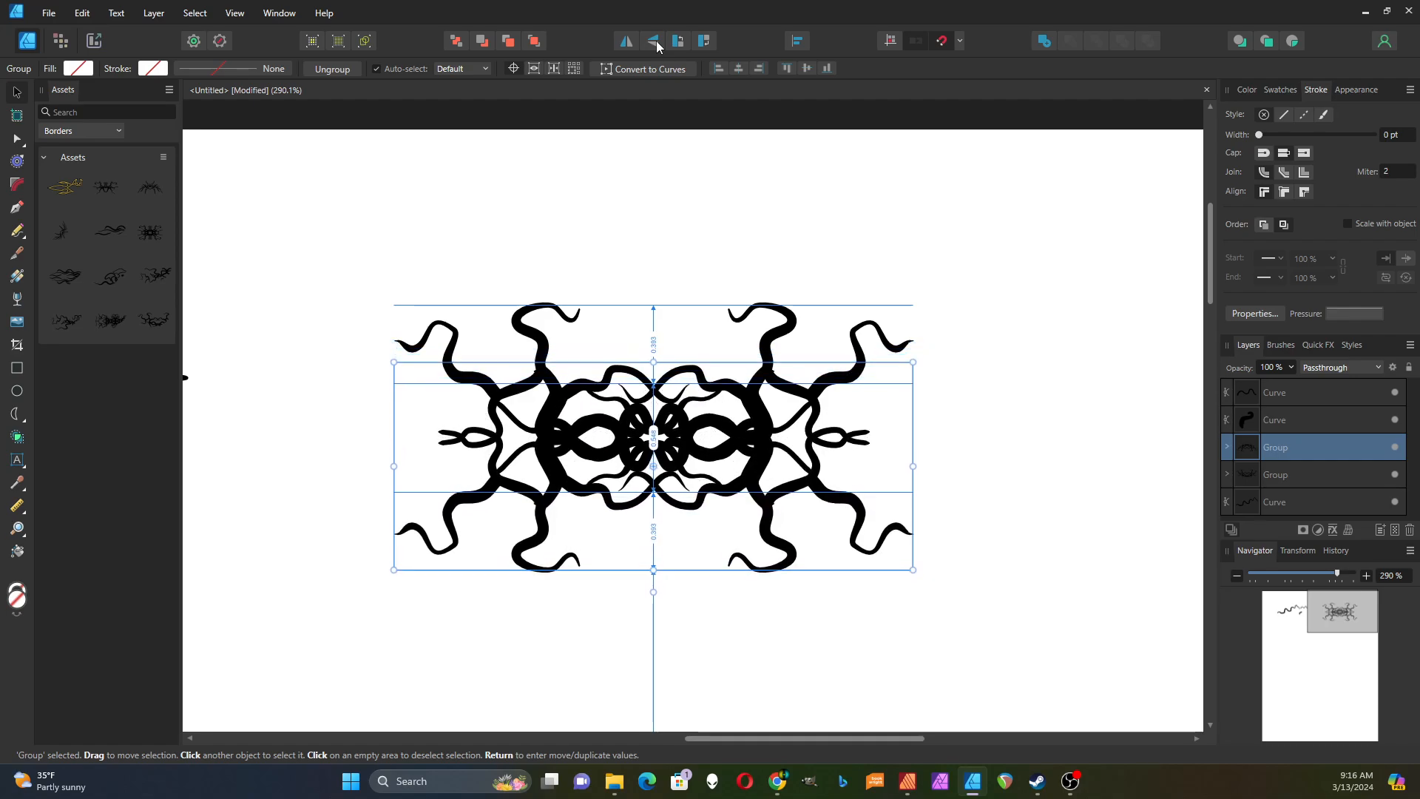
key("Down")
key("Down")
key("Down")
key("Down")
key("Down")
key("Down")
key("Down")
key("Down")
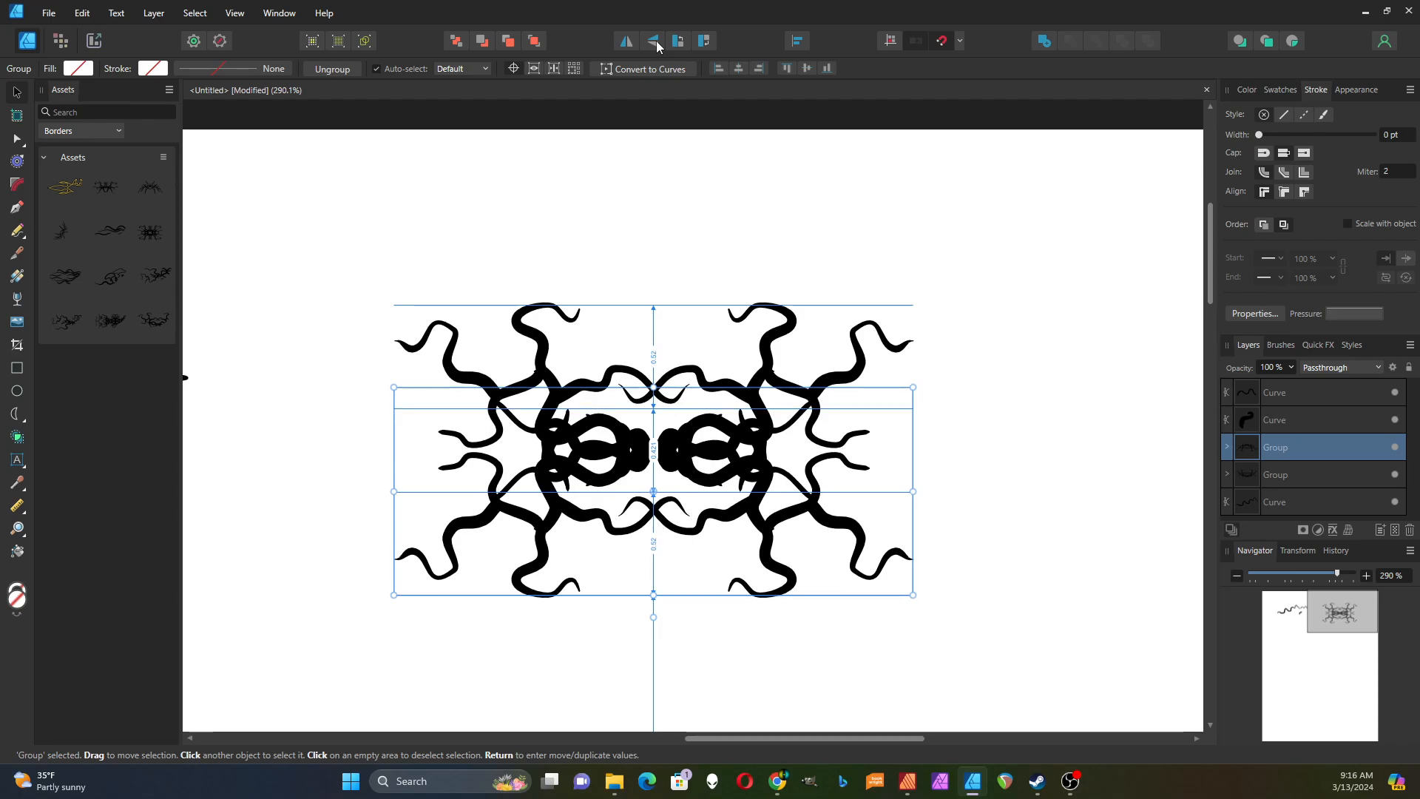
key("Down")
key("Down")
key("Down")
key("Down")
key("Down")
key("Down")
key("Down")
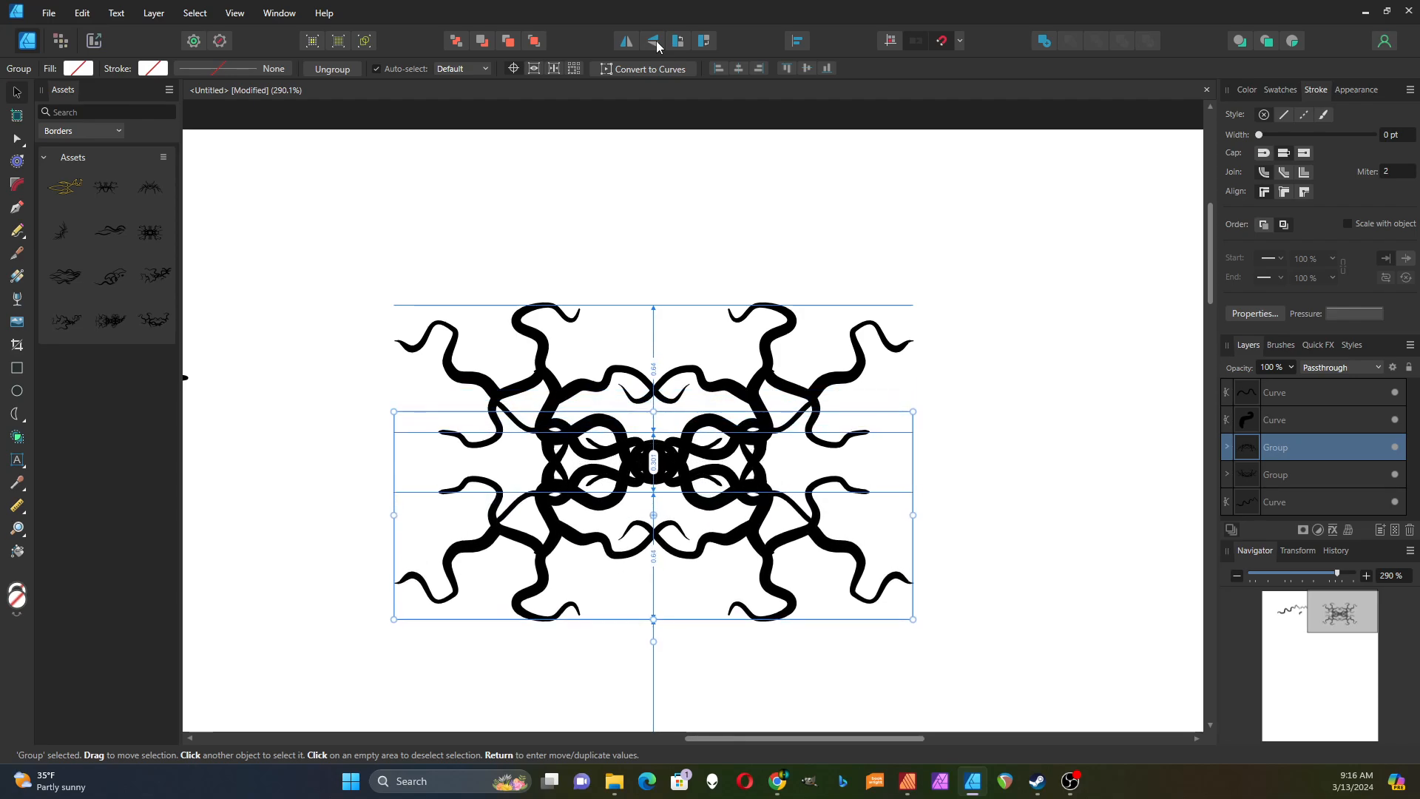
key("Down")
key("Down")
key("Down")
key("Down")
key("Down")
key("Down")
key("Down")
key("Down")
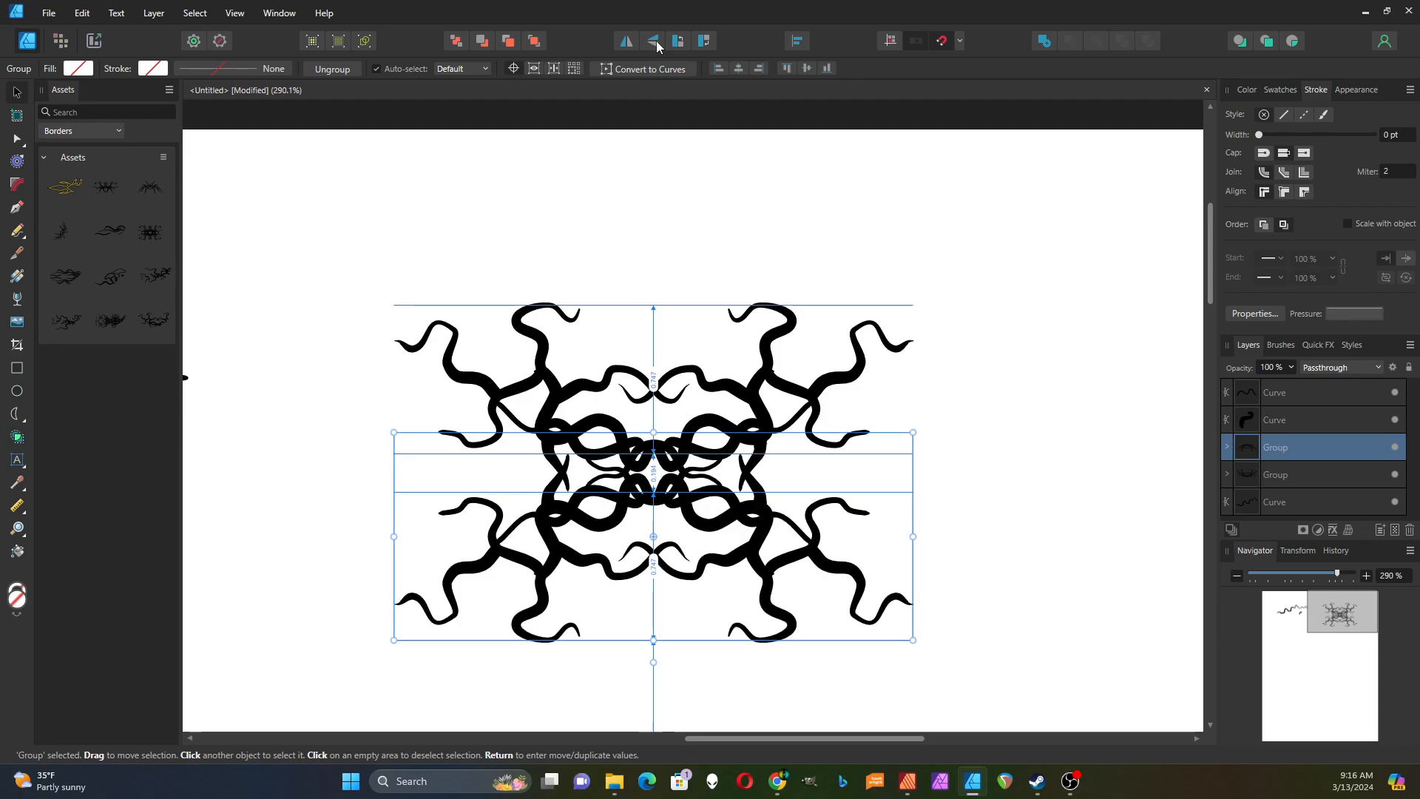
- Move the flipped copy back up until the facing side tips form small closed loops and the centre interlocks
key("Up")
key("Up")
key("Up")
key("Up")
key("Up")
key("Up")
key("Up")
key("Up")
key("Up")
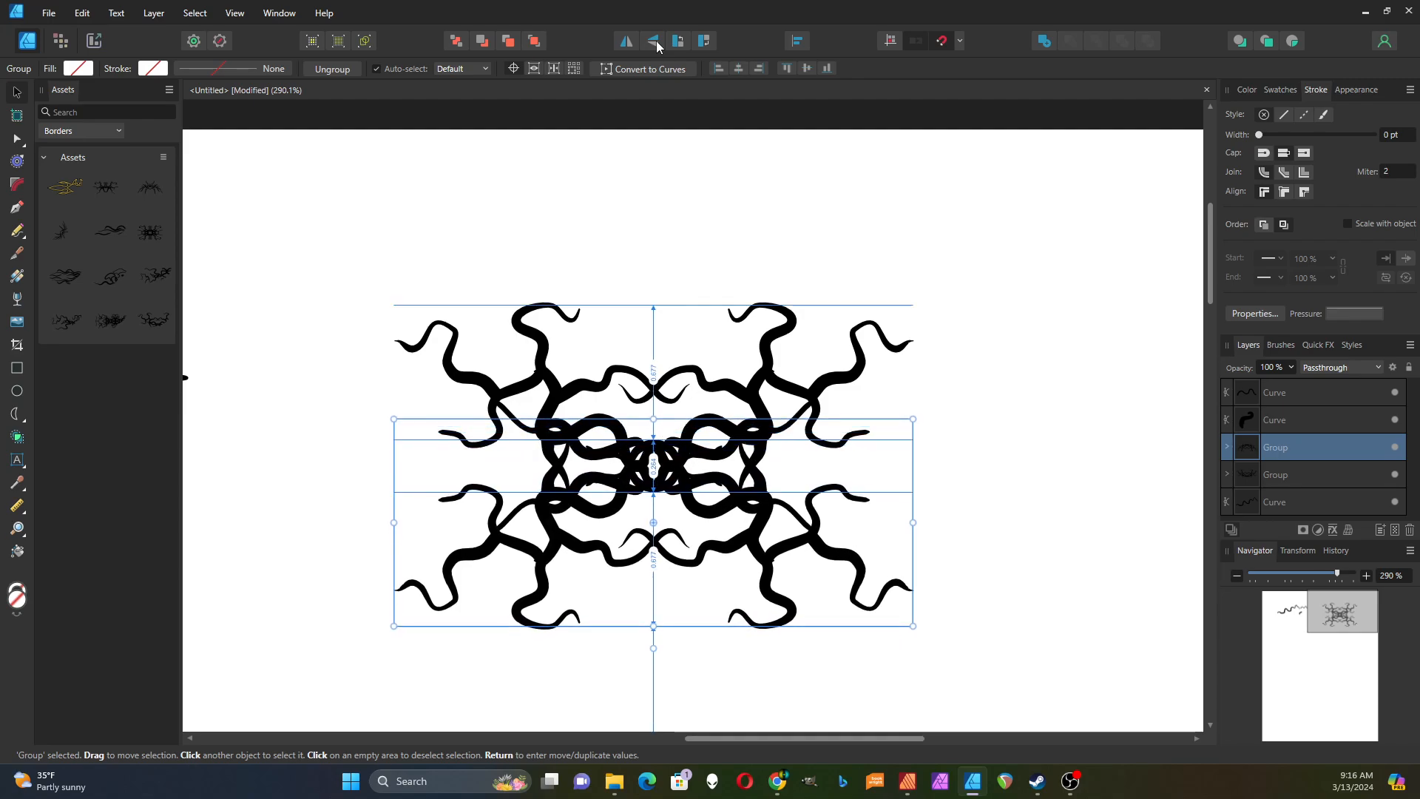
key("Up")
key("Up")
key("Up")
key("Up")
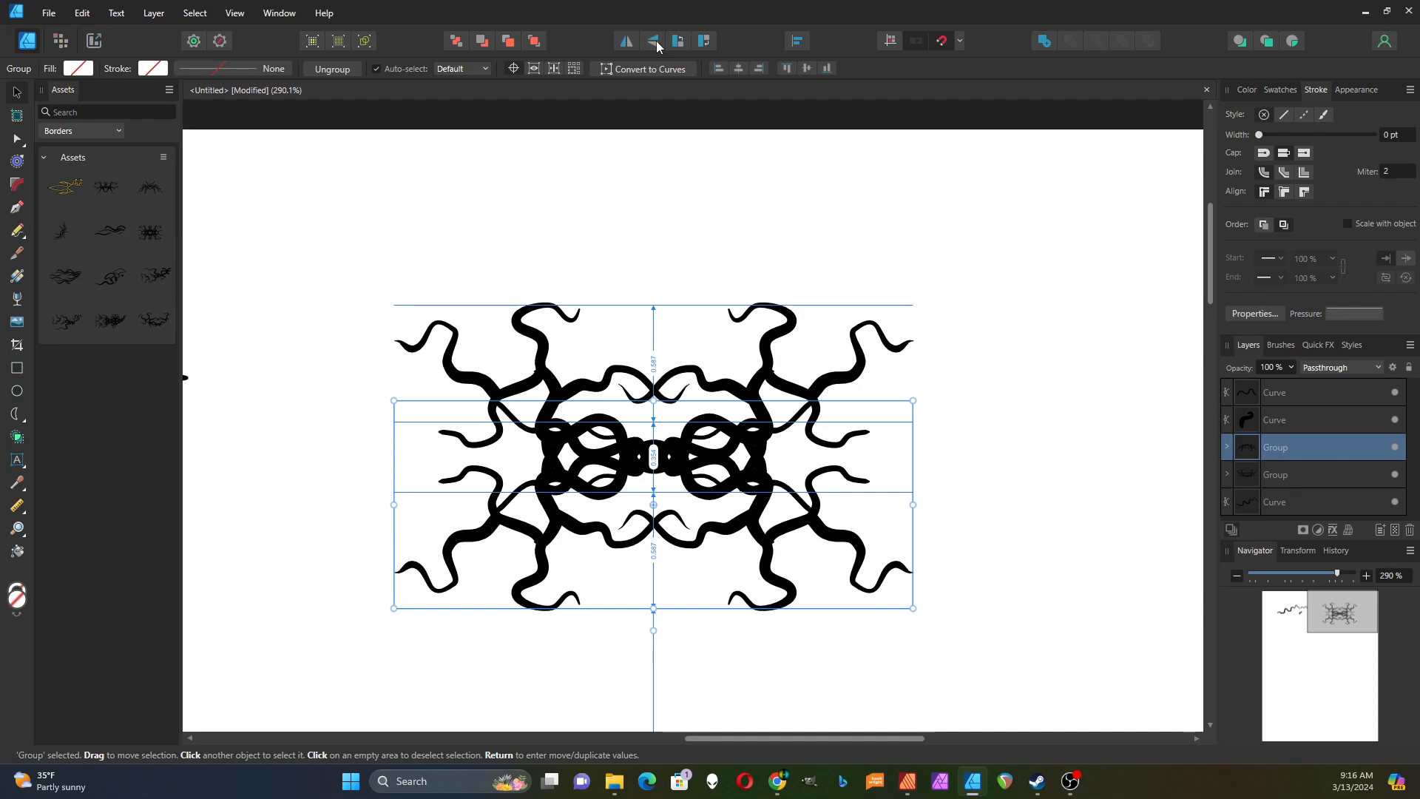
key("Up")
key("Up")
key("Up")
key("Up")
key("Up")
key("Up")
key("Up")
key("Up")
key("Up")
key("Up")
key("Up")
key("Up")
key("Up")
key("Up")
key("Up")
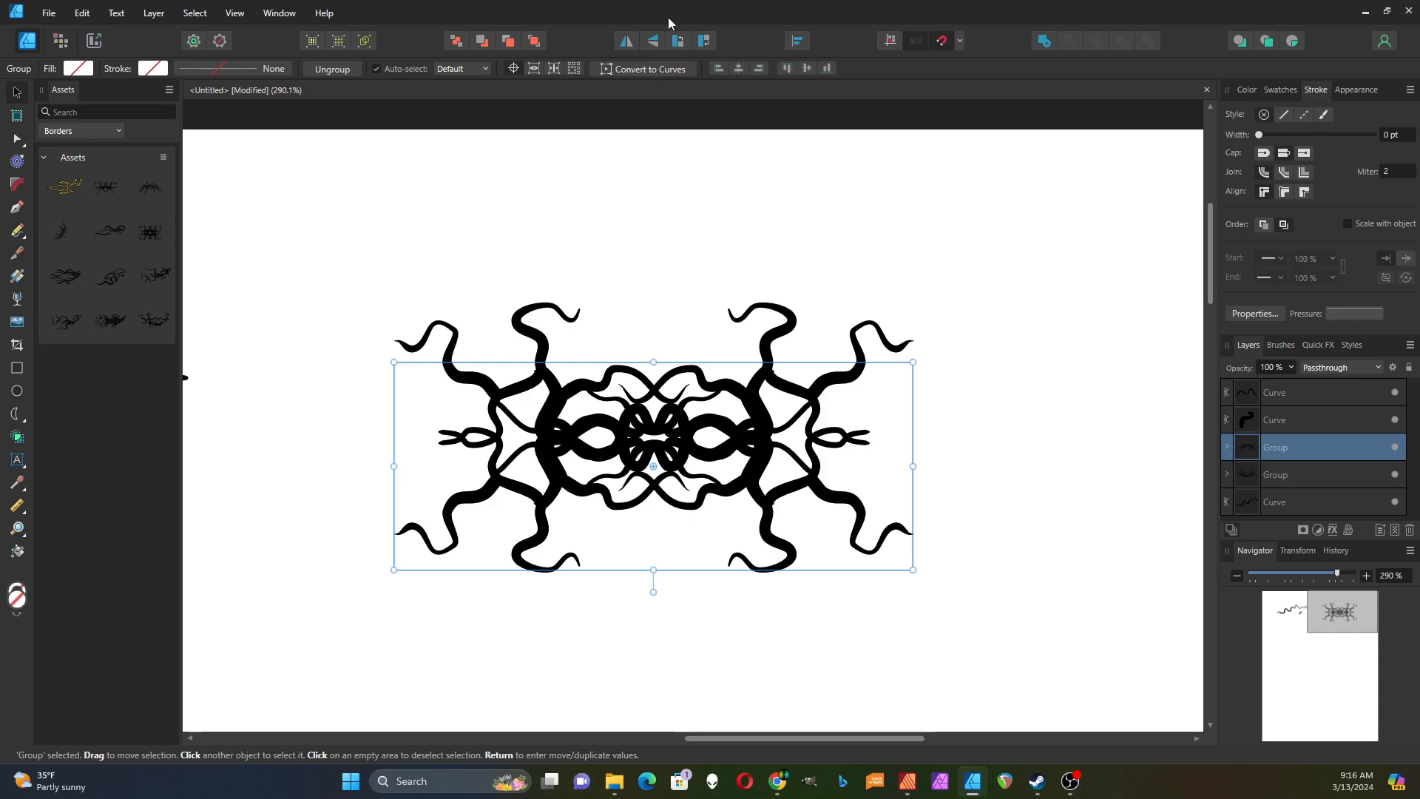
- Group the upper and lower halves of the ornament and add the group to the Borders assets
left_click(616, 275)
left_click_drag(306, 222, 1026, 649)
left_click(97, 68)
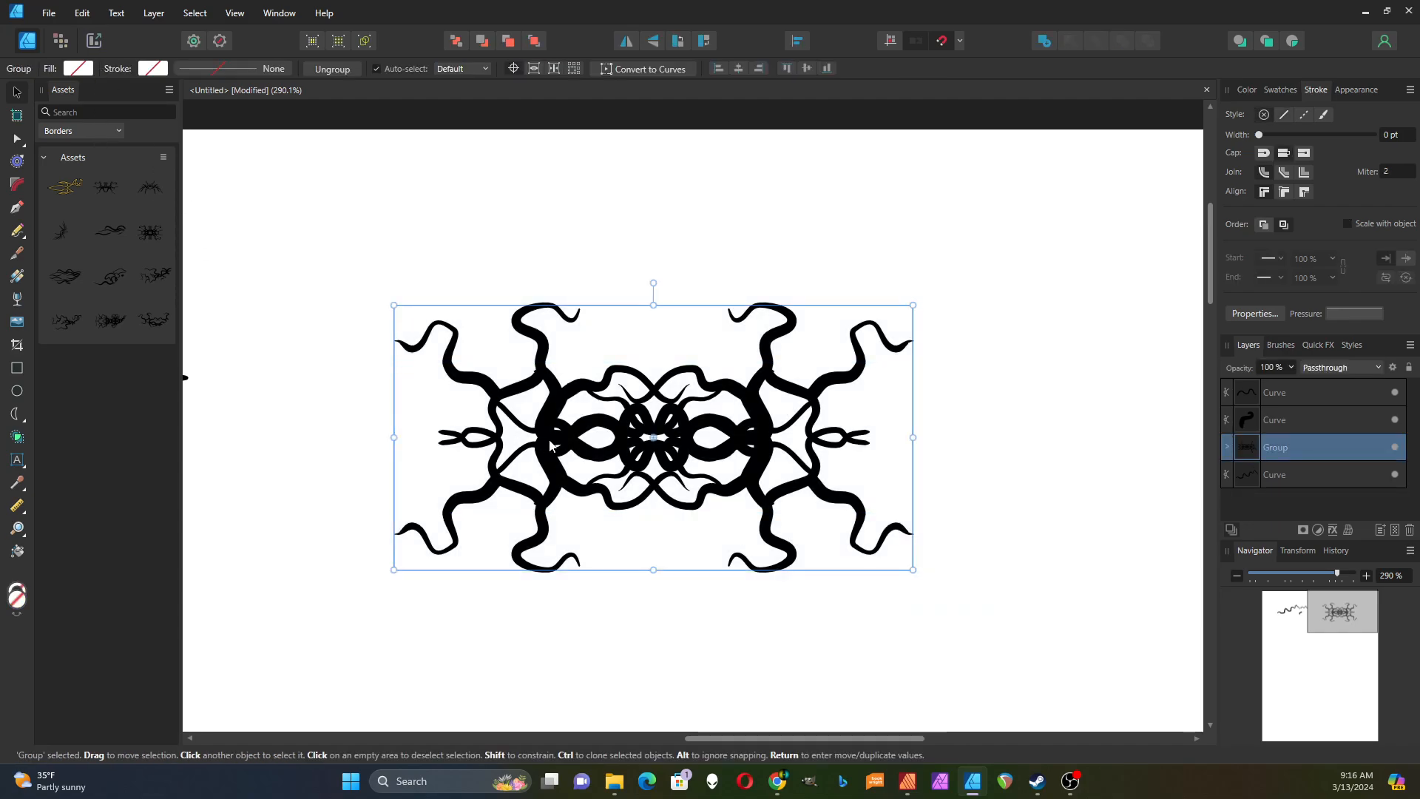
left_click_drag(551, 446, 131, 304)
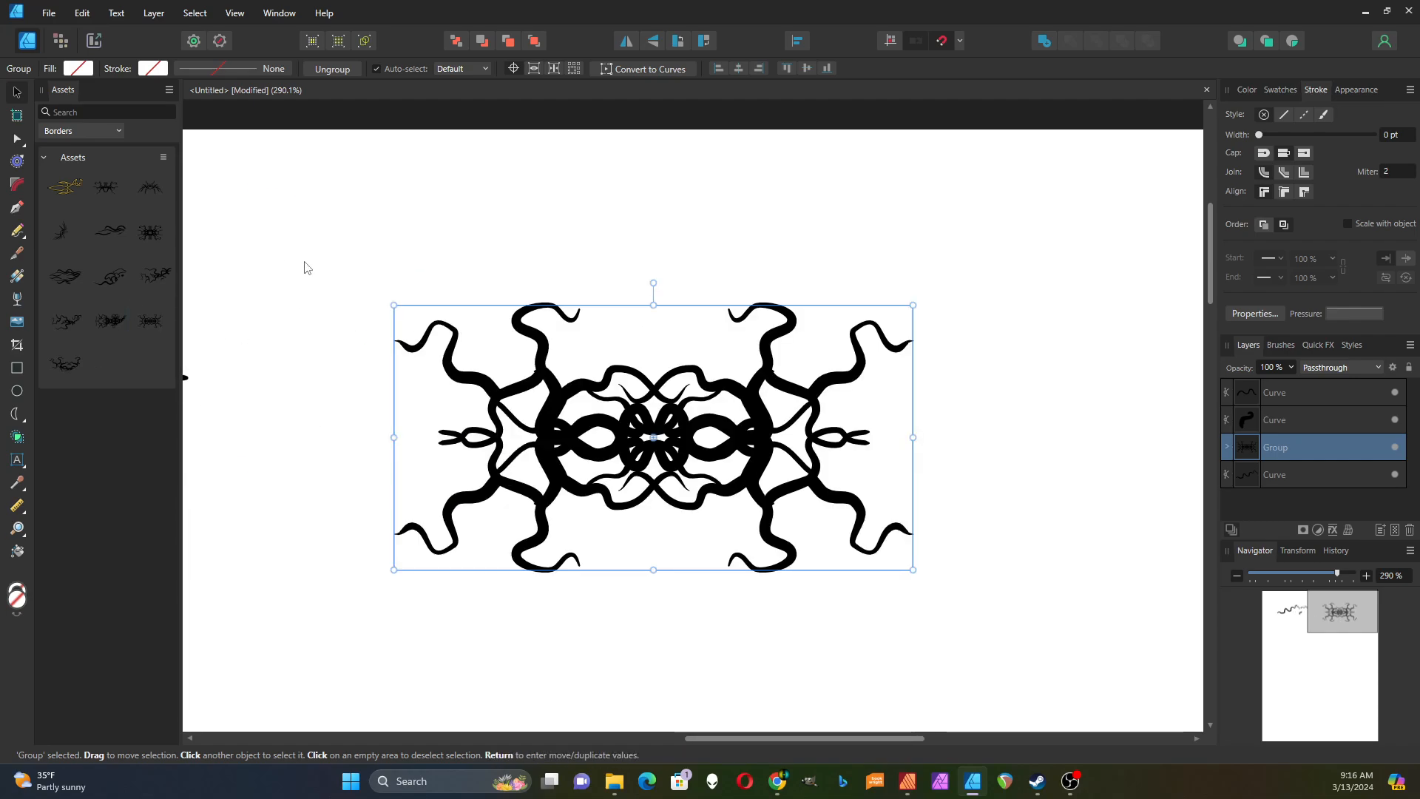
left_click(318, 281)
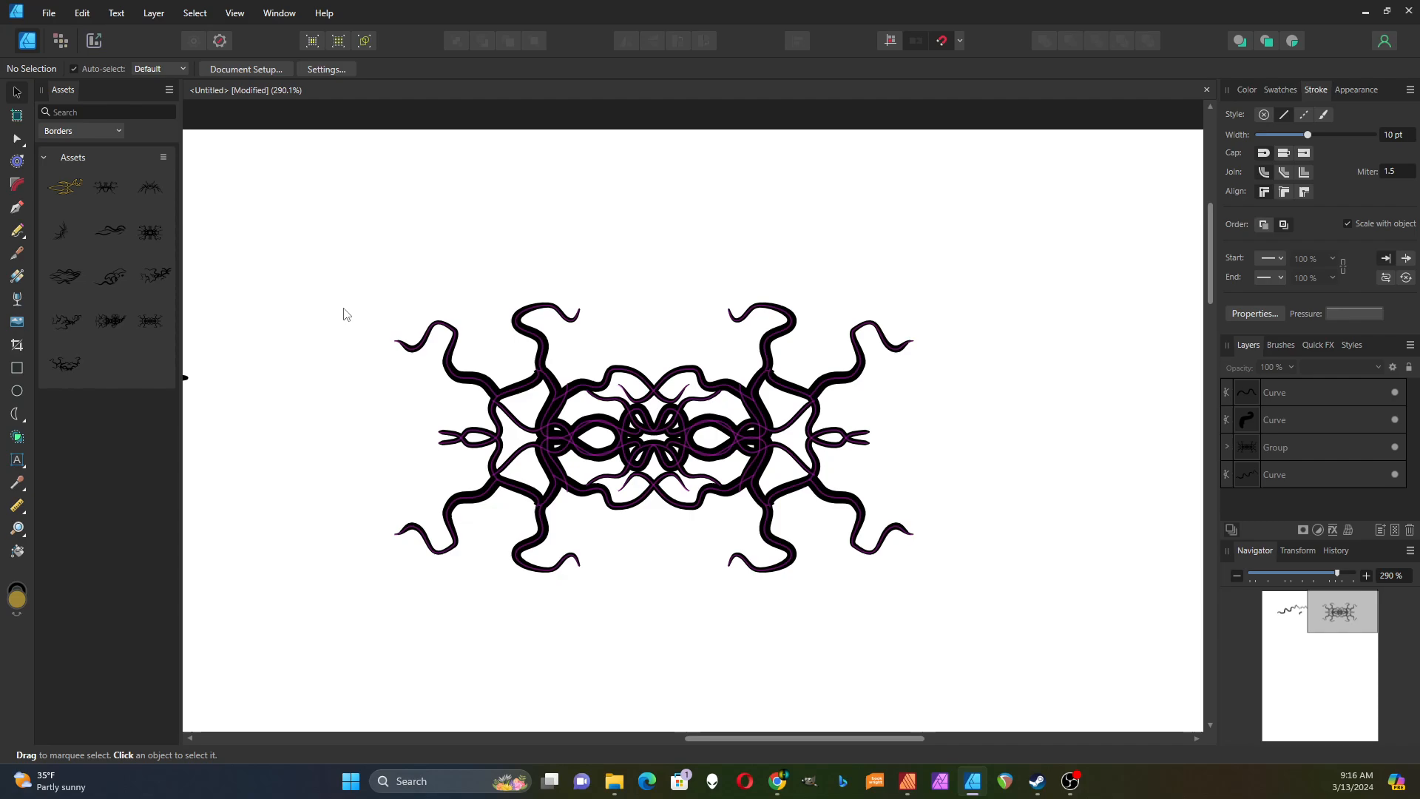
- Switch to The Secret of Redkeep6 in Affinity Publisher and place the new four-way ornament at the top centre of the Master B page
left_click(909, 788)
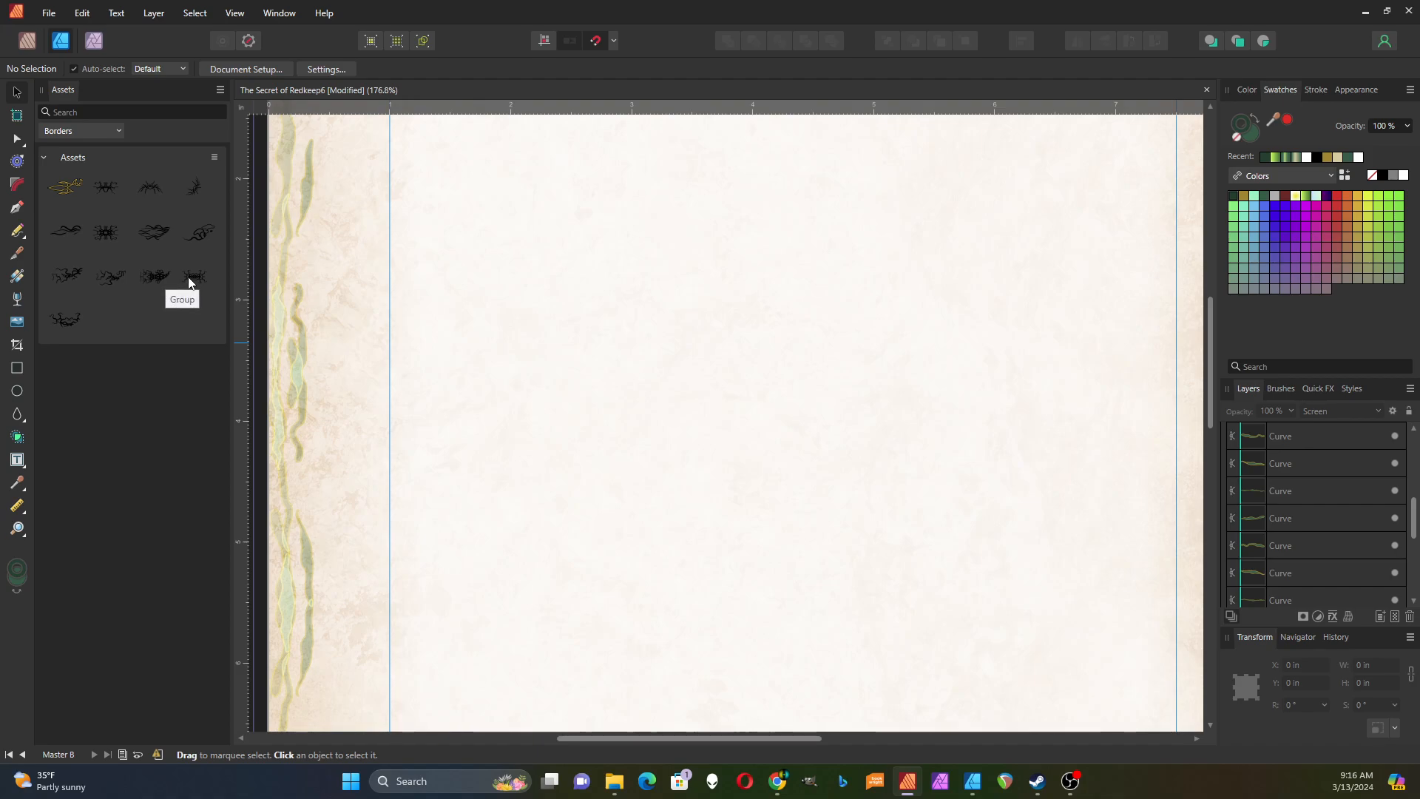
scroll(653, 364, "down", 4)
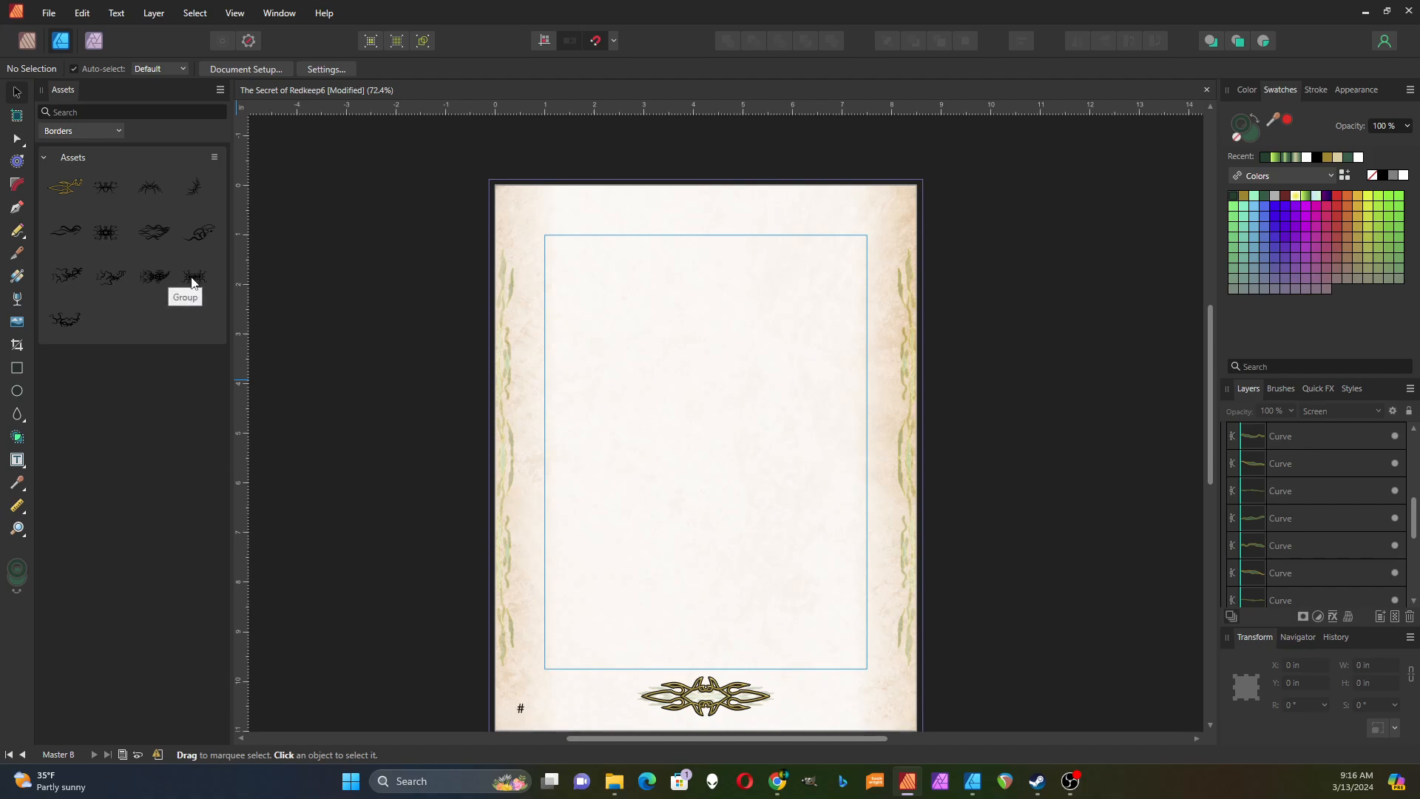
left_click_drag(193, 280, 703, 245)
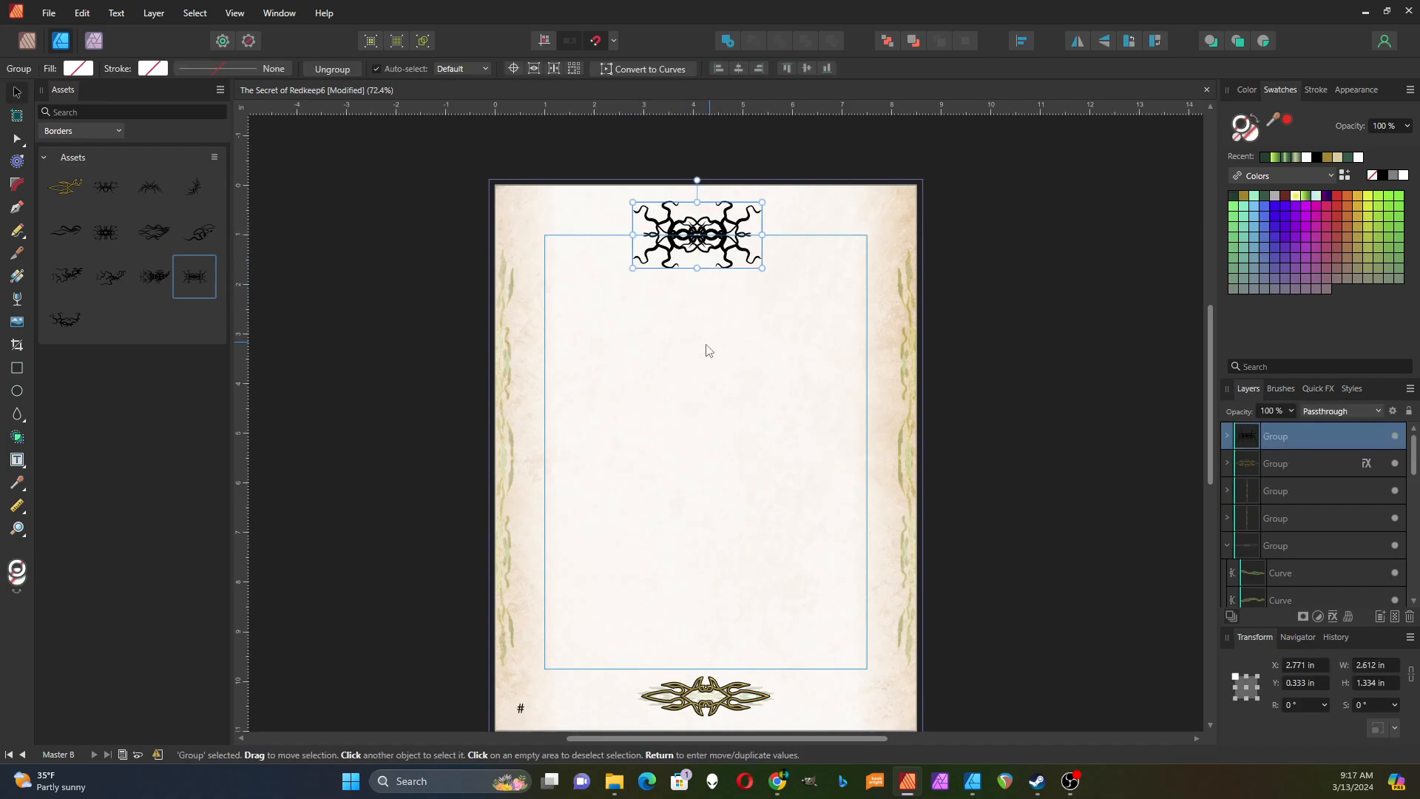
left_click(684, 354)
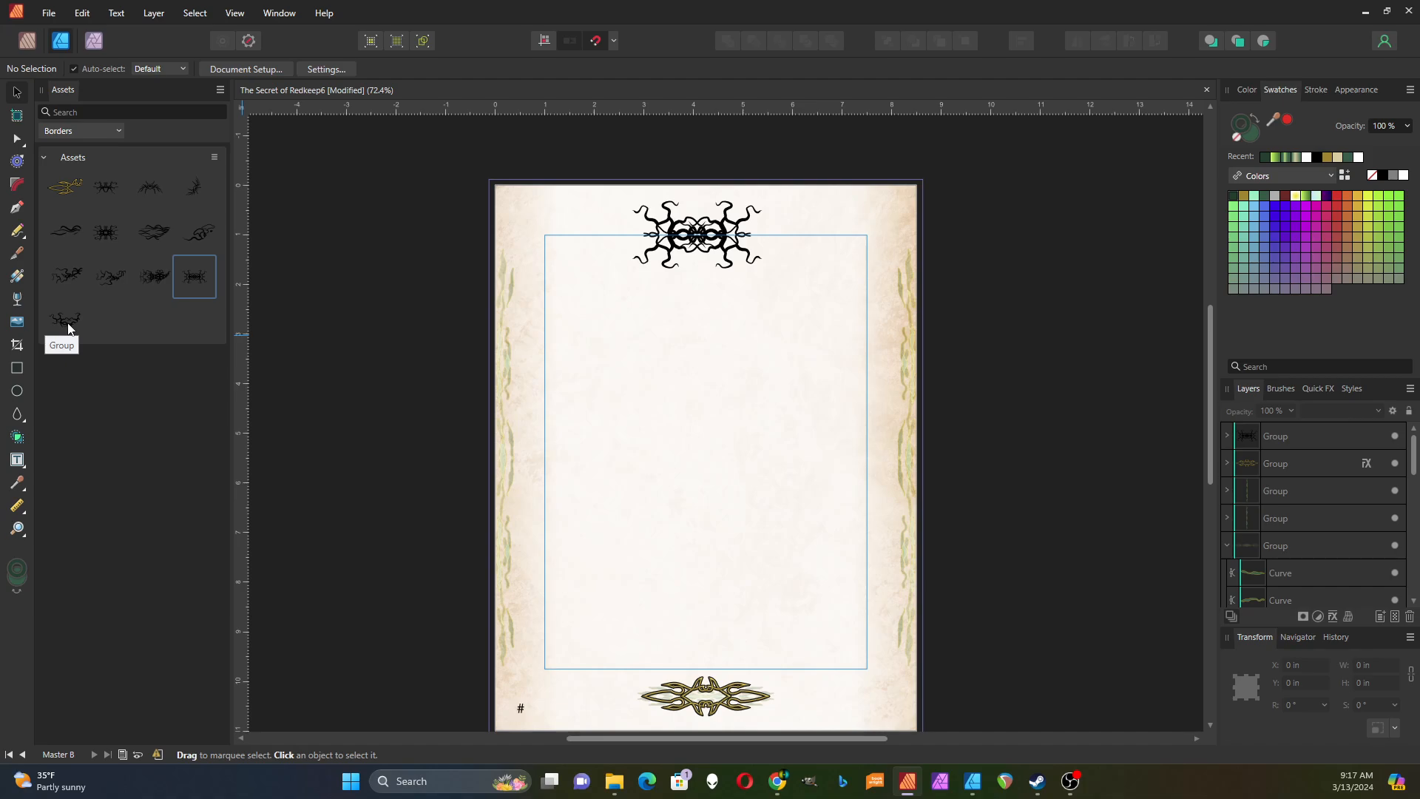
- Place the two-sided root border asset, rotate it 90° and position it midway down the page's left margin
left_click_drag(69, 328, 576, 385)
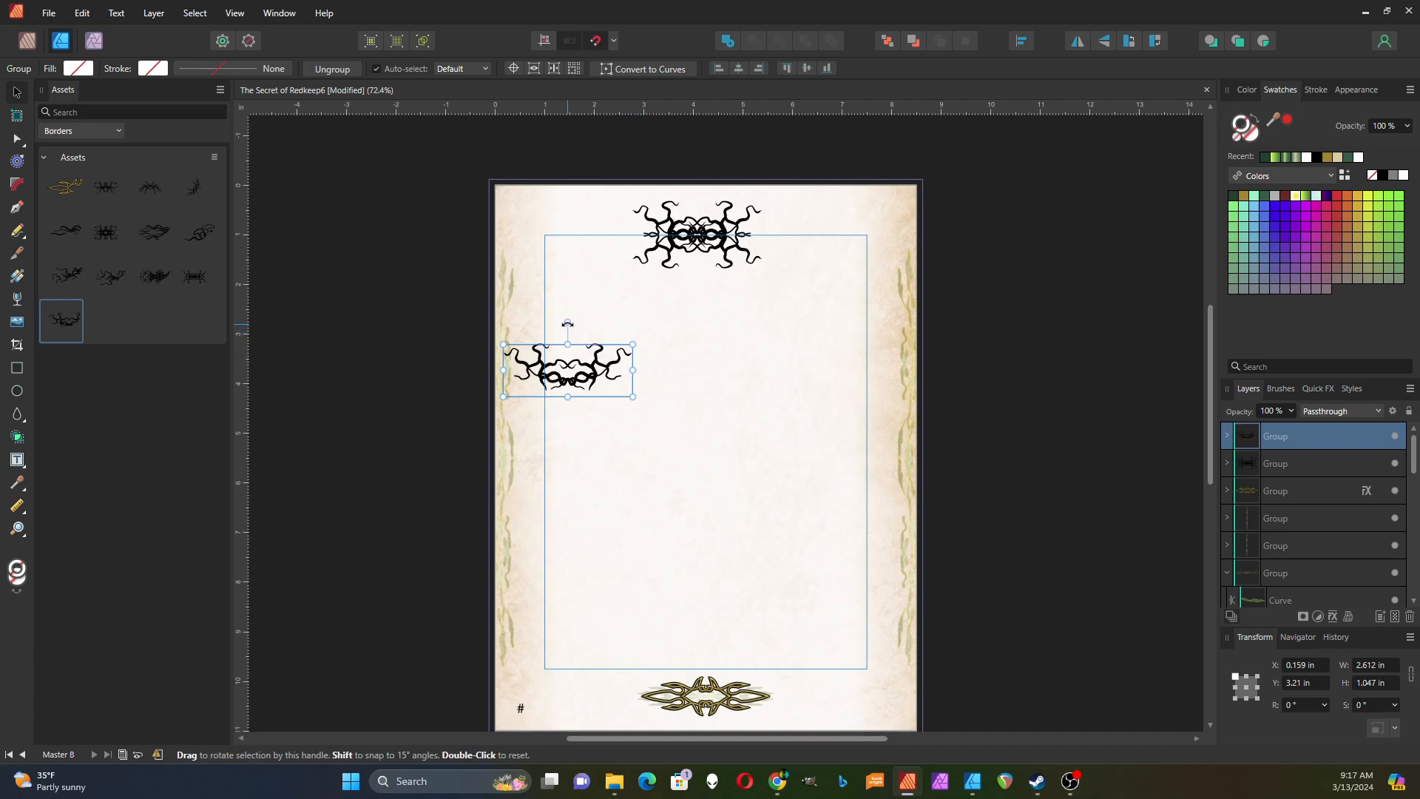
left_click_drag(567, 323, 463, 382)
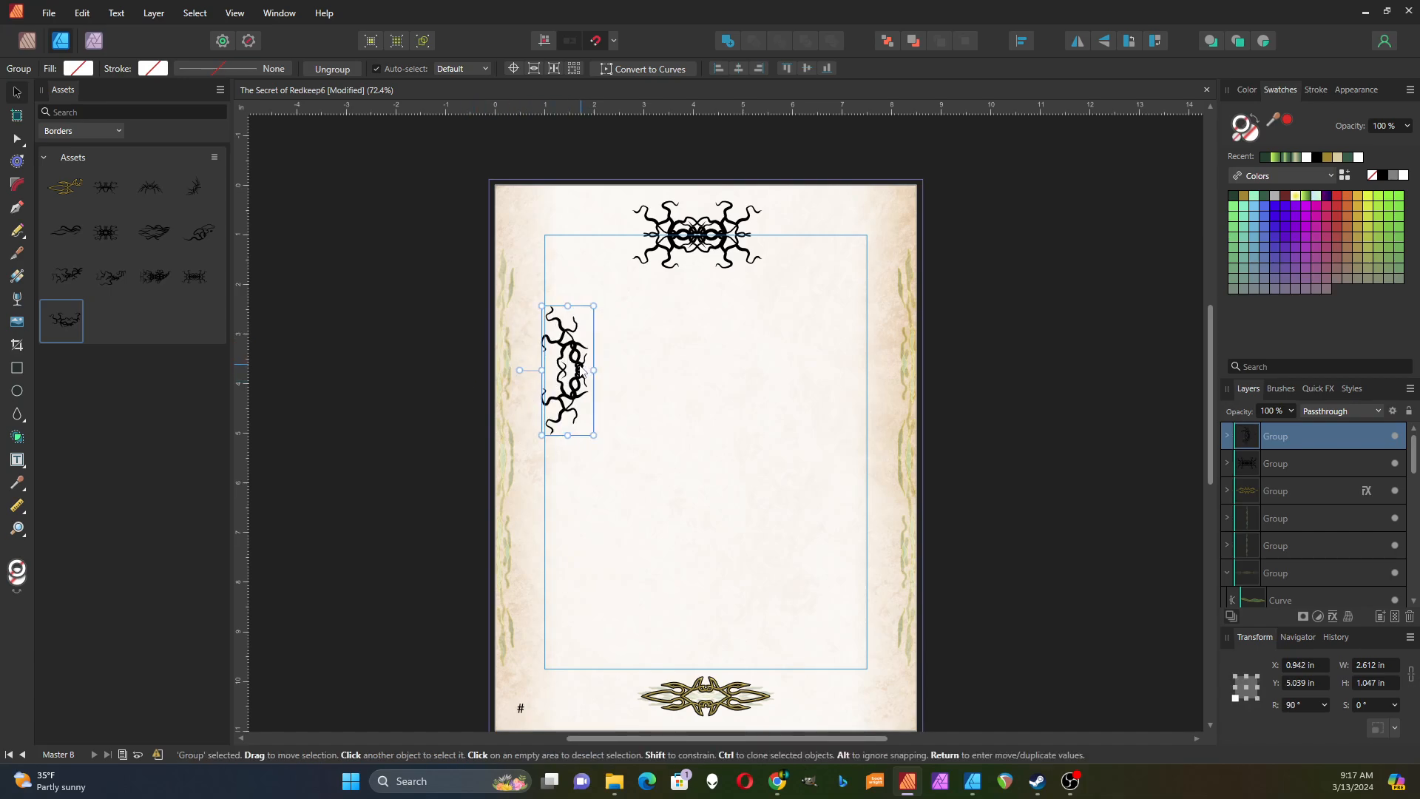
left_click_drag(582, 375, 538, 460)
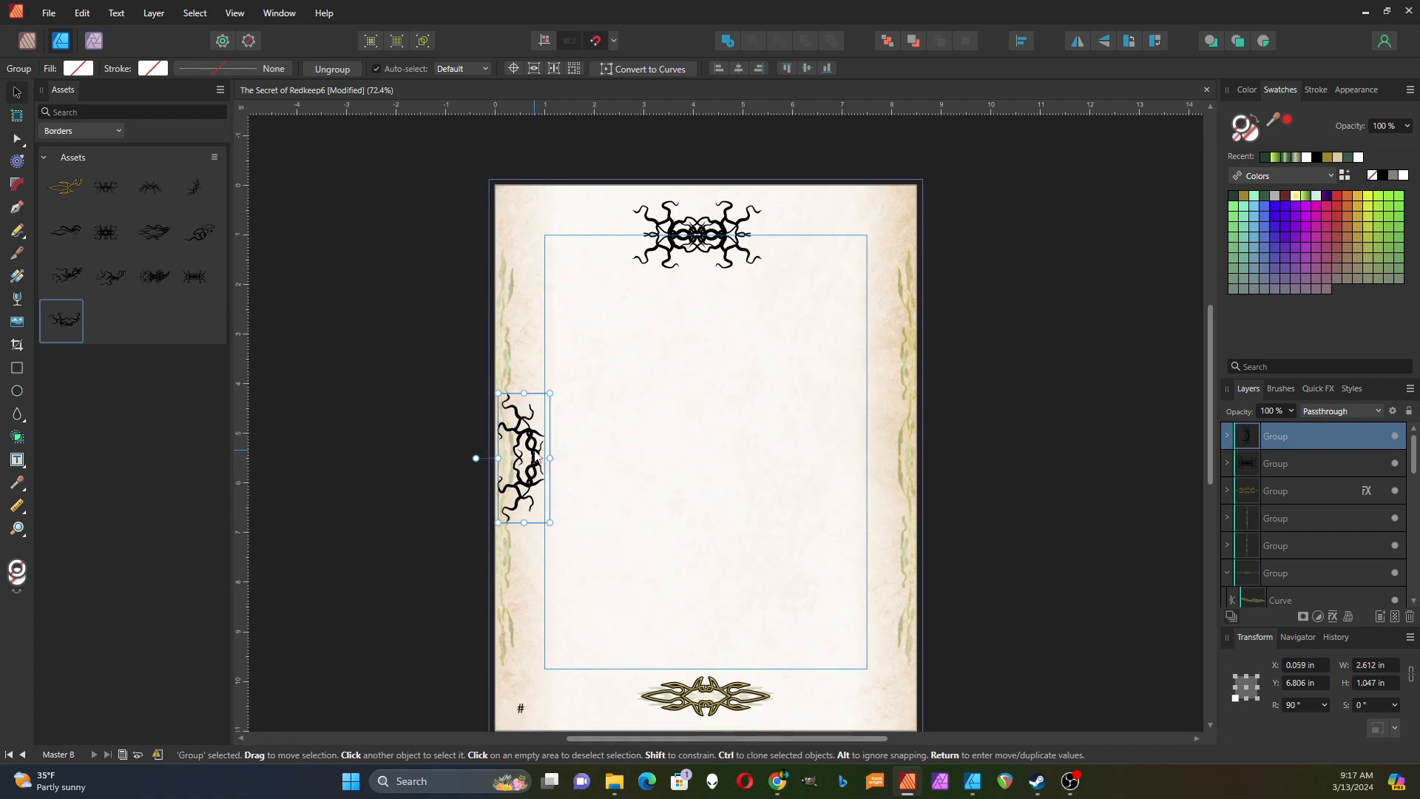
- Compare dark green with the bright green gradient on the left-margin ornament's stroke and keep dark green
scroll(530, 459, "up", 5)
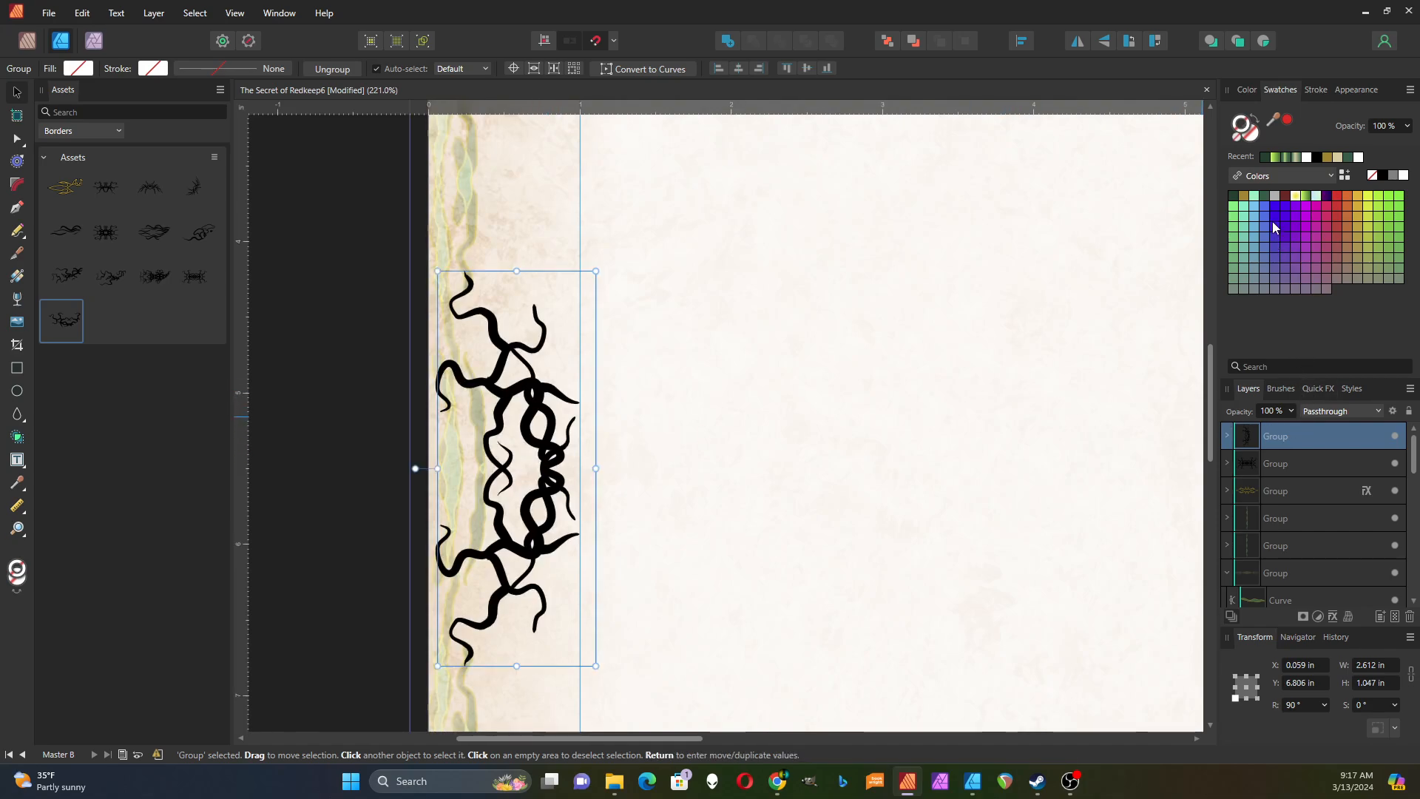
left_click(1265, 158)
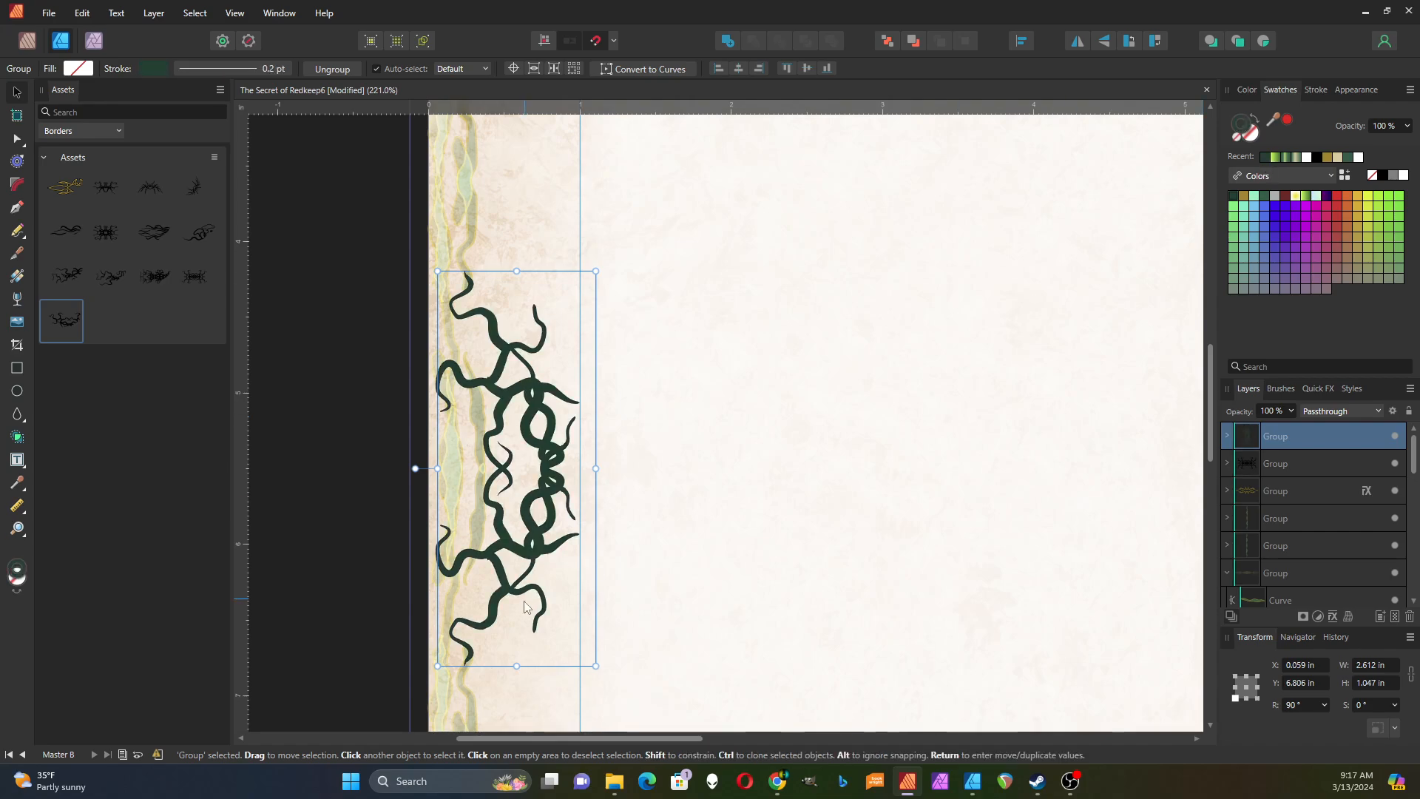
left_click(1277, 159)
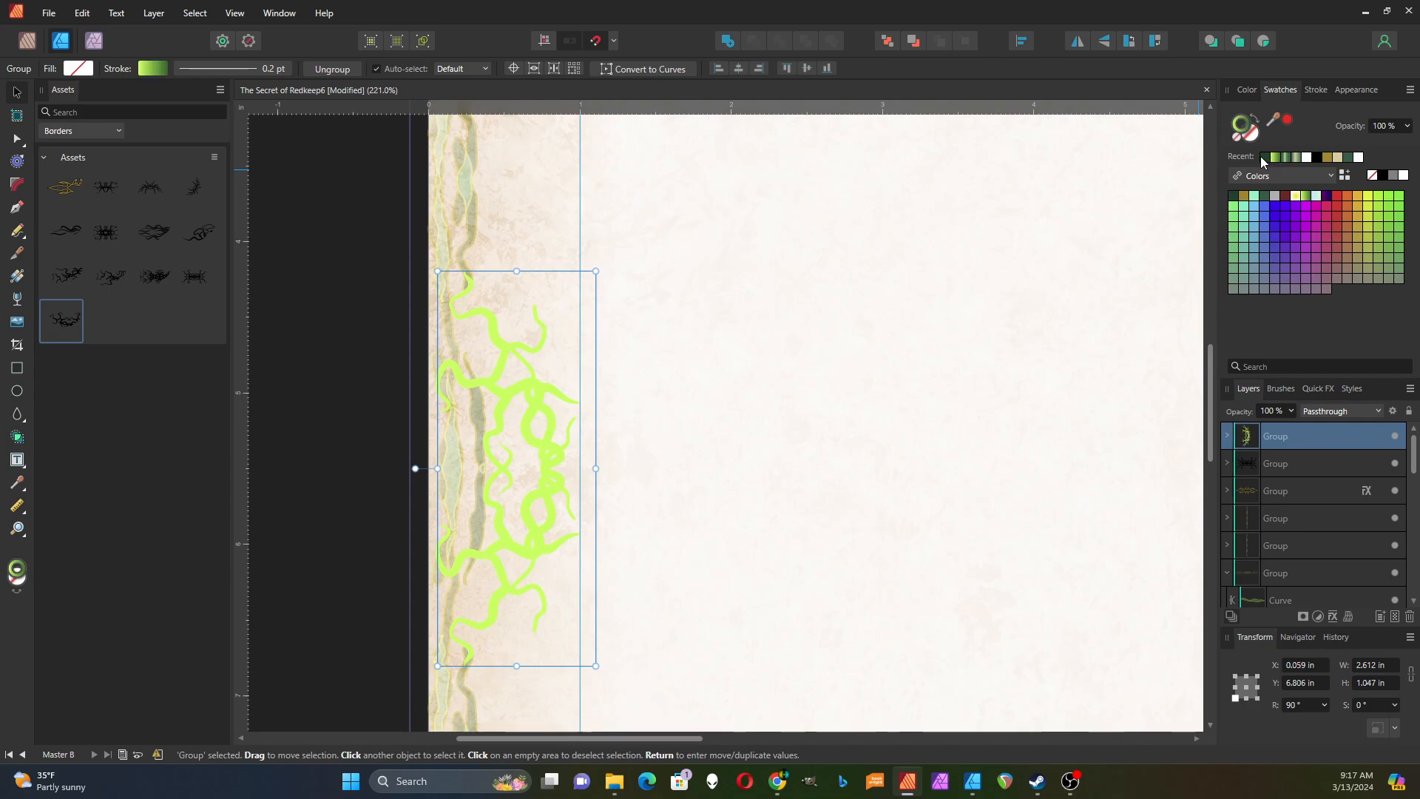
left_click(1263, 158)
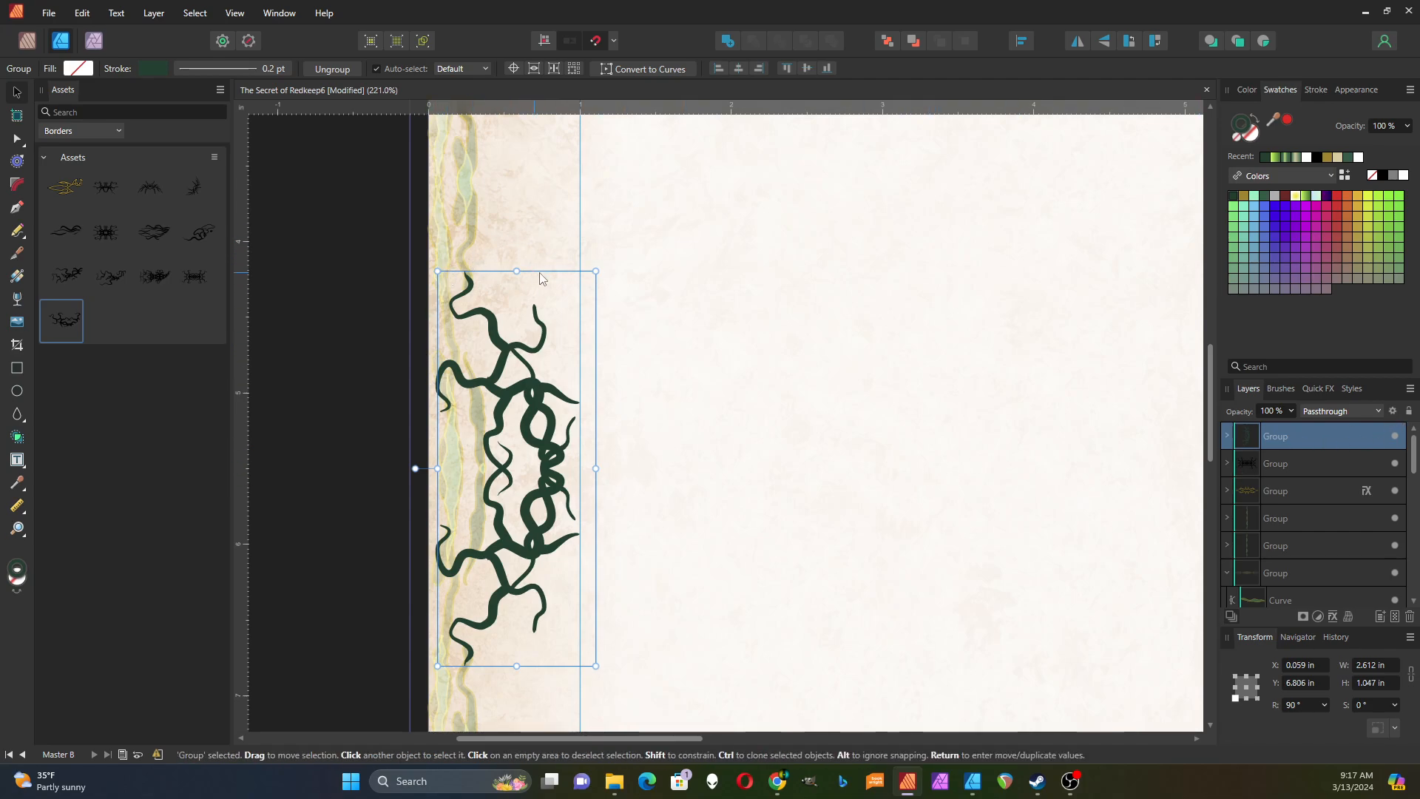
- Set the left-margin ornament's blend mode to Overlay and its opacity to 62%
left_click(1380, 411)
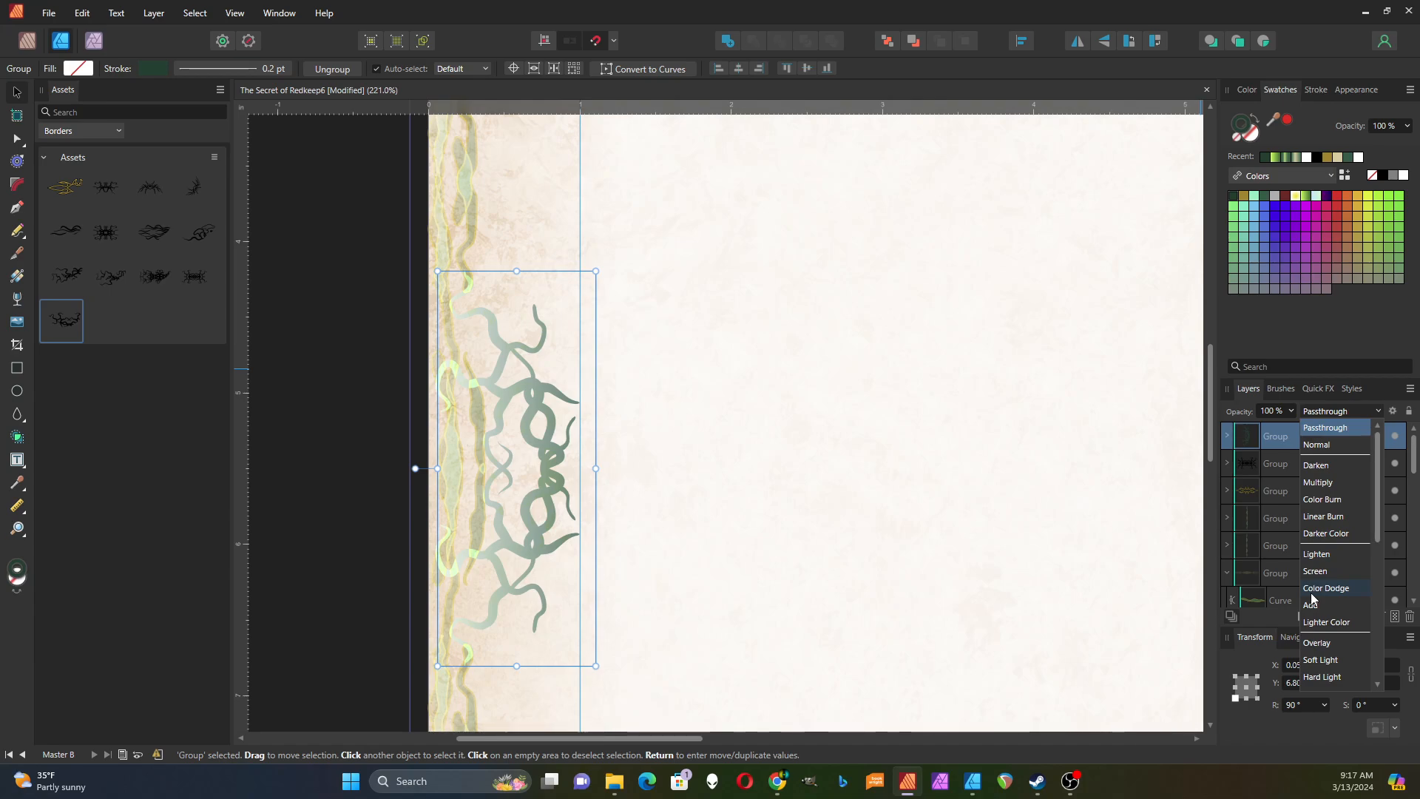
left_click(1319, 644)
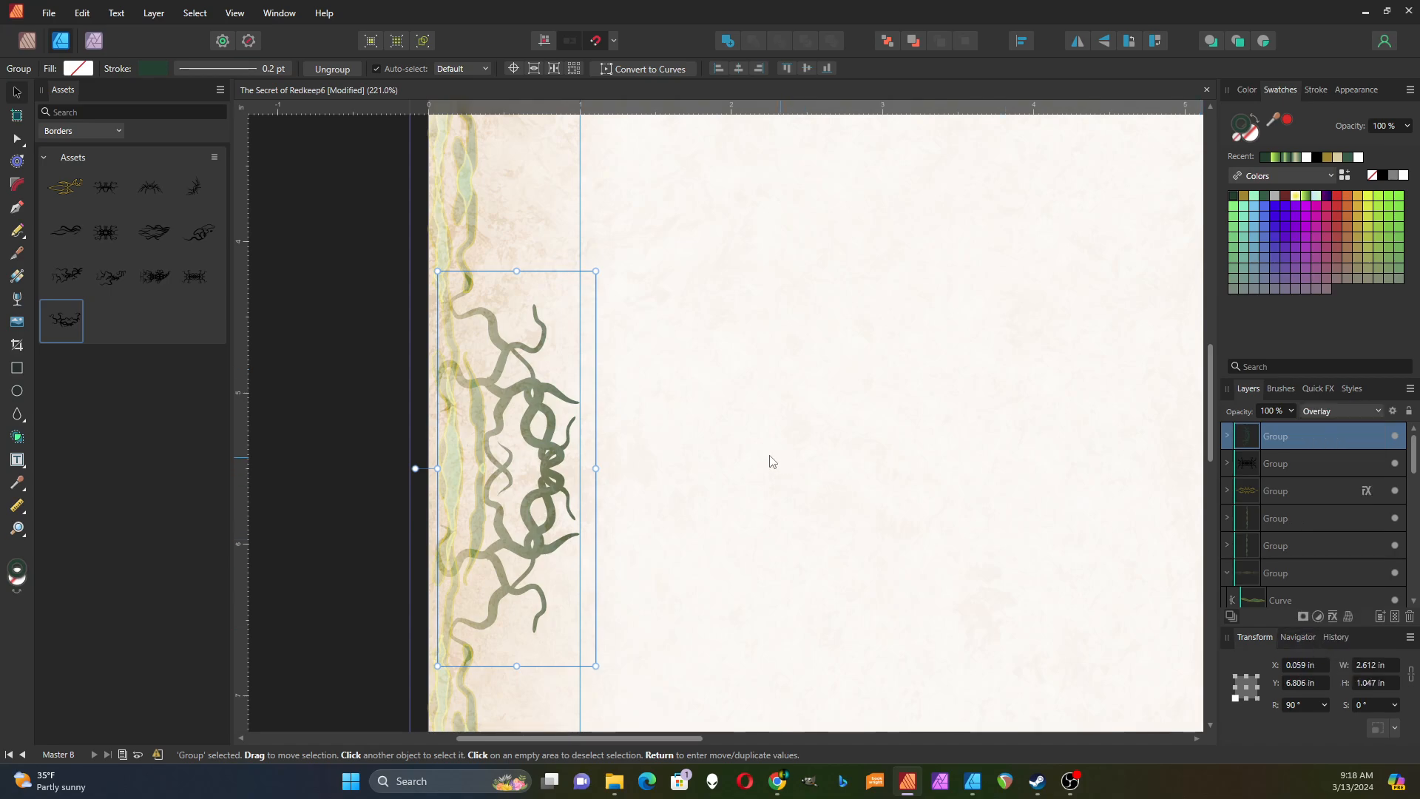
left_click(1292, 411)
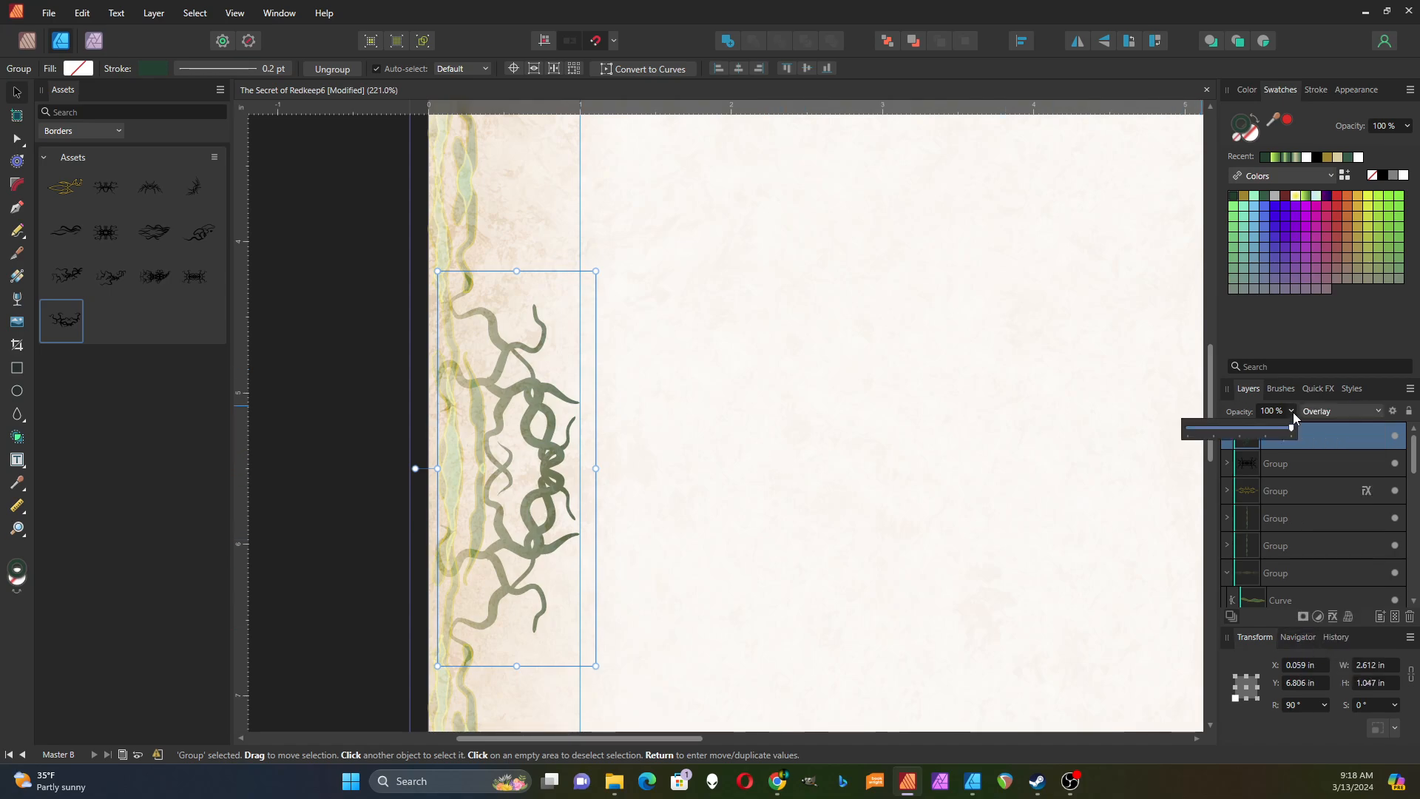
left_click_drag(1290, 431, 1253, 433)
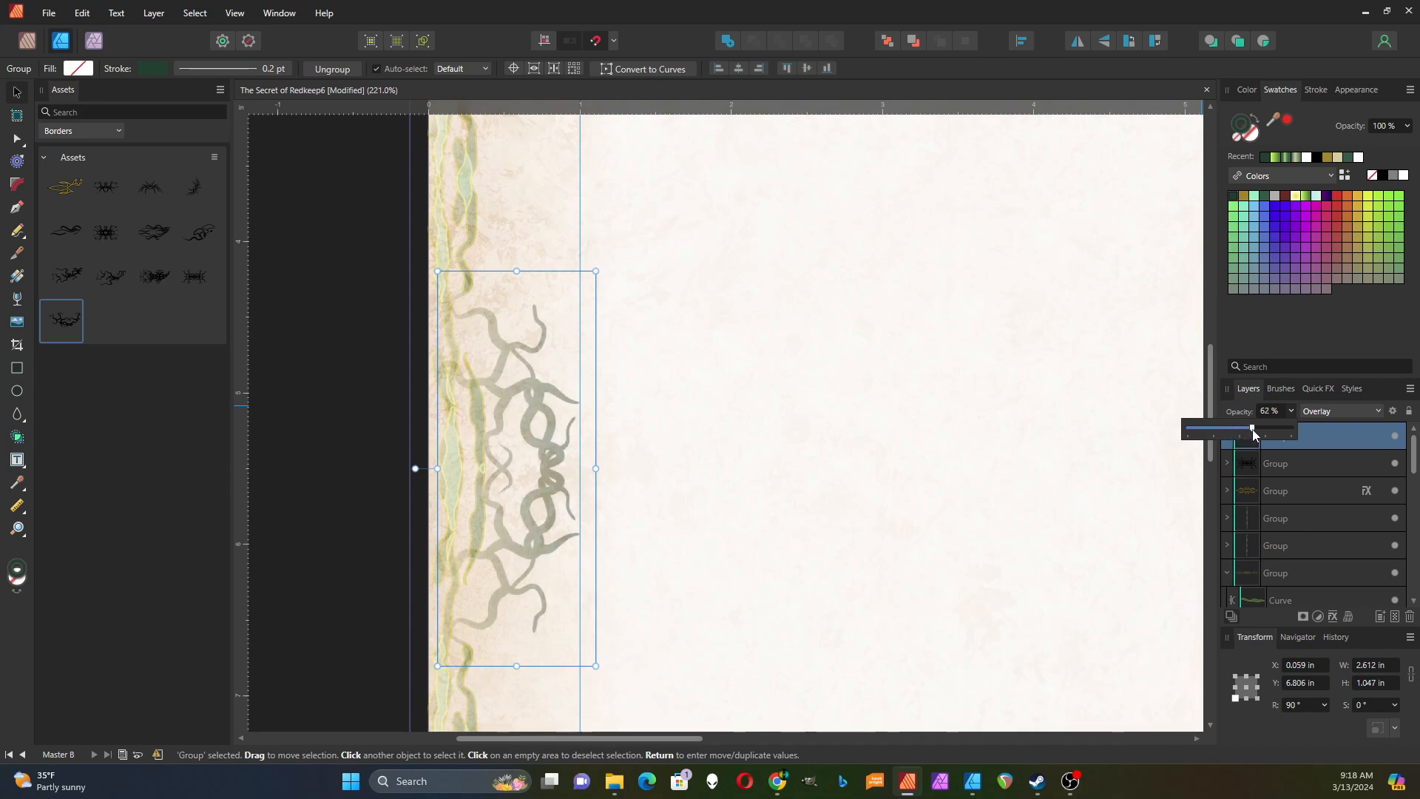
left_click(652, 431)
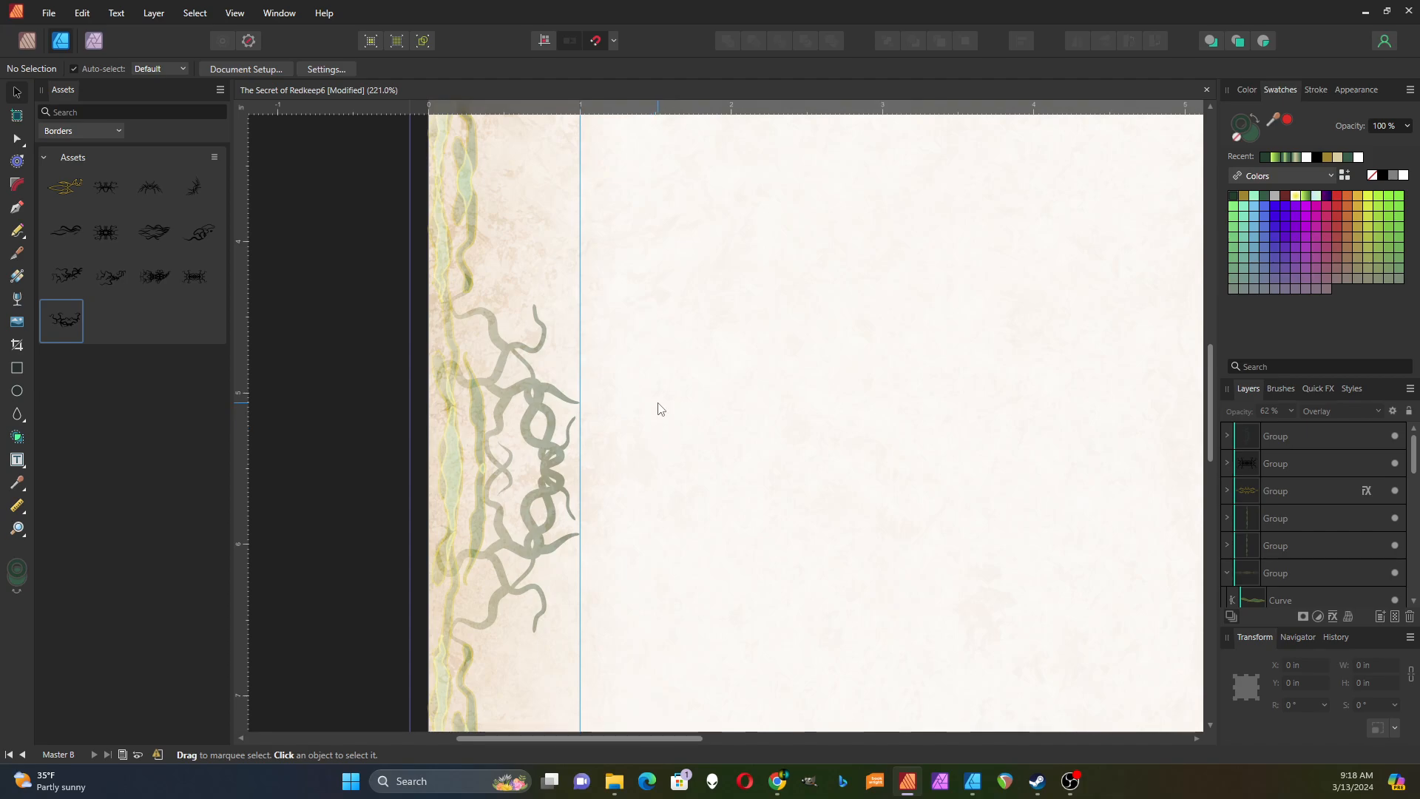
- Reduce the opacity of the four-way ornament at the top of the page to 50%
scroll(660, 409, "down", 5)
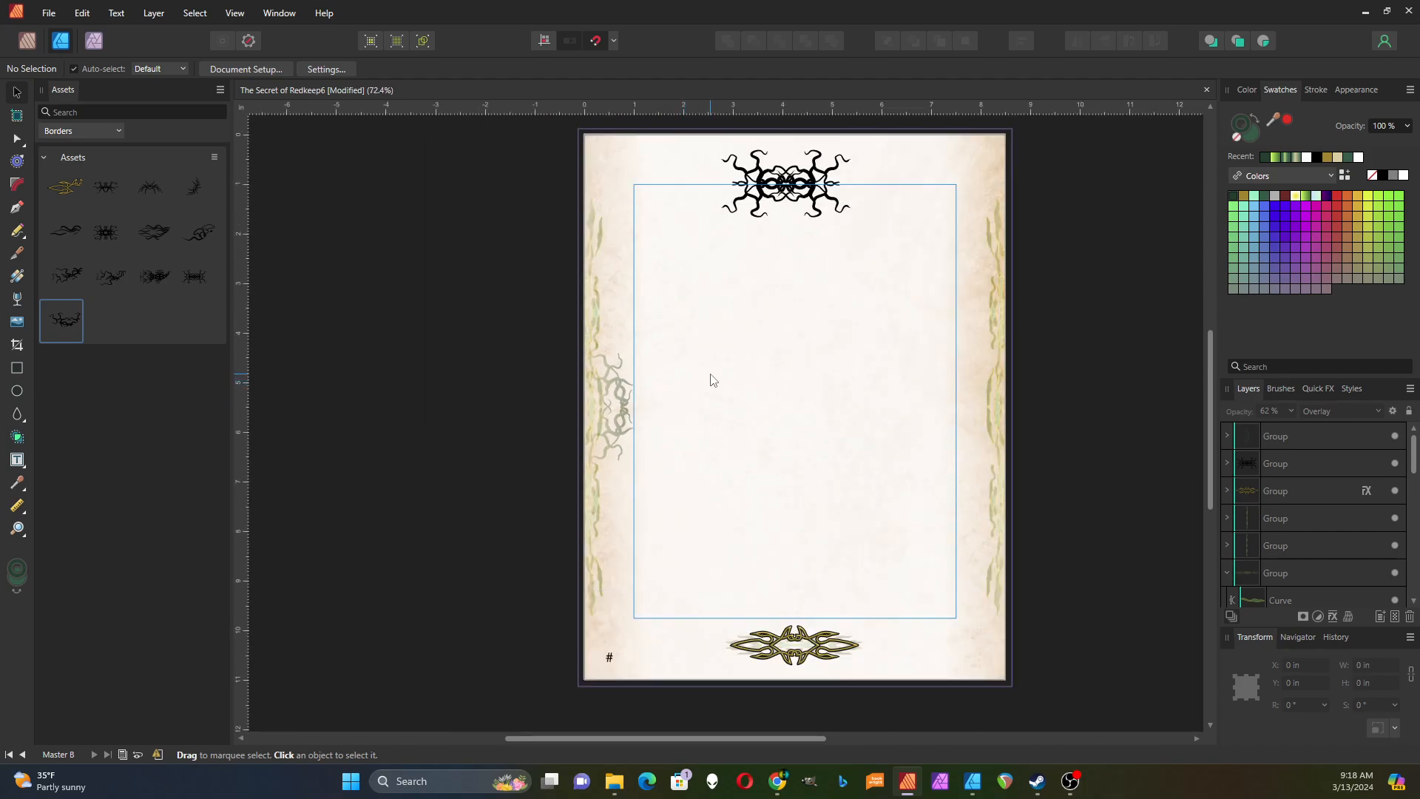
left_click(811, 181)
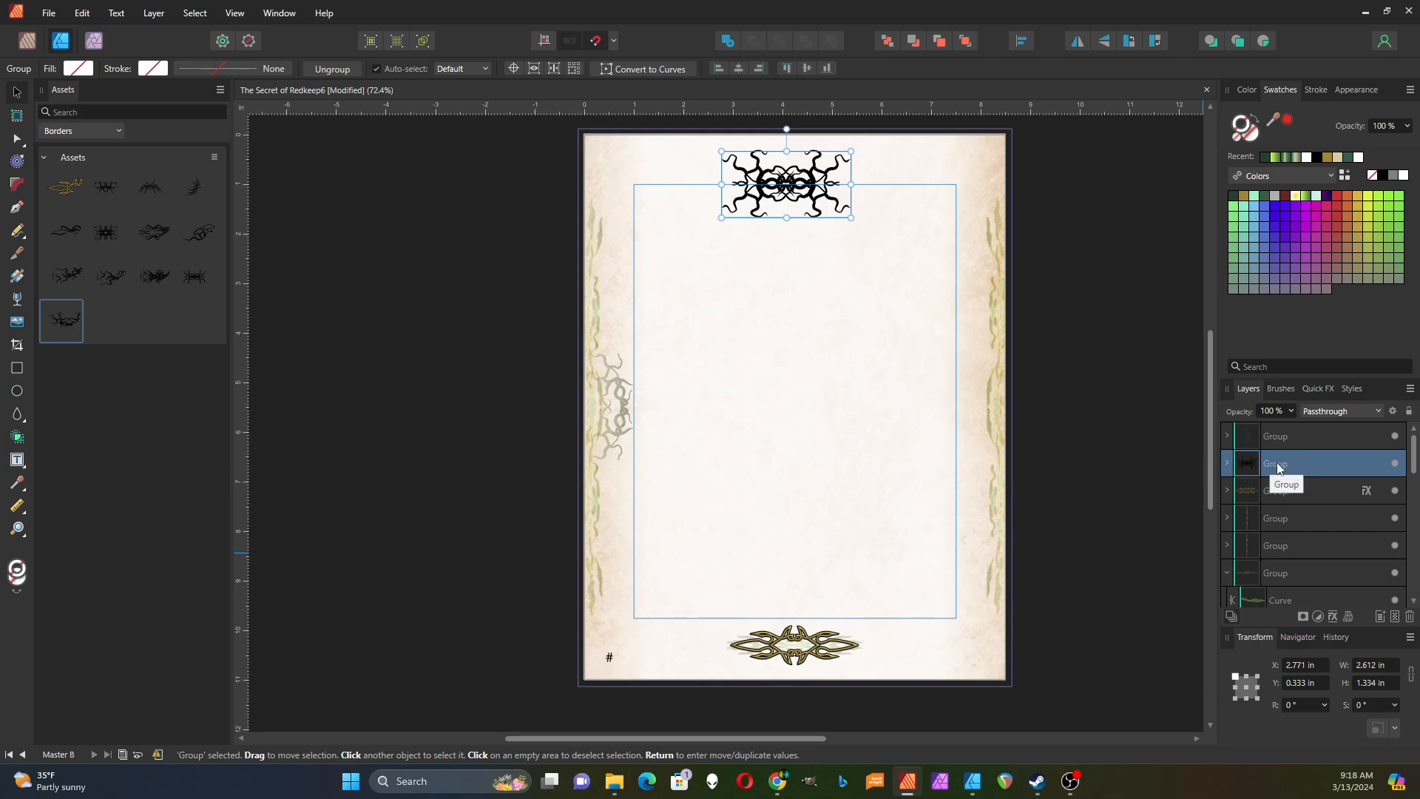
left_click(1293, 413)
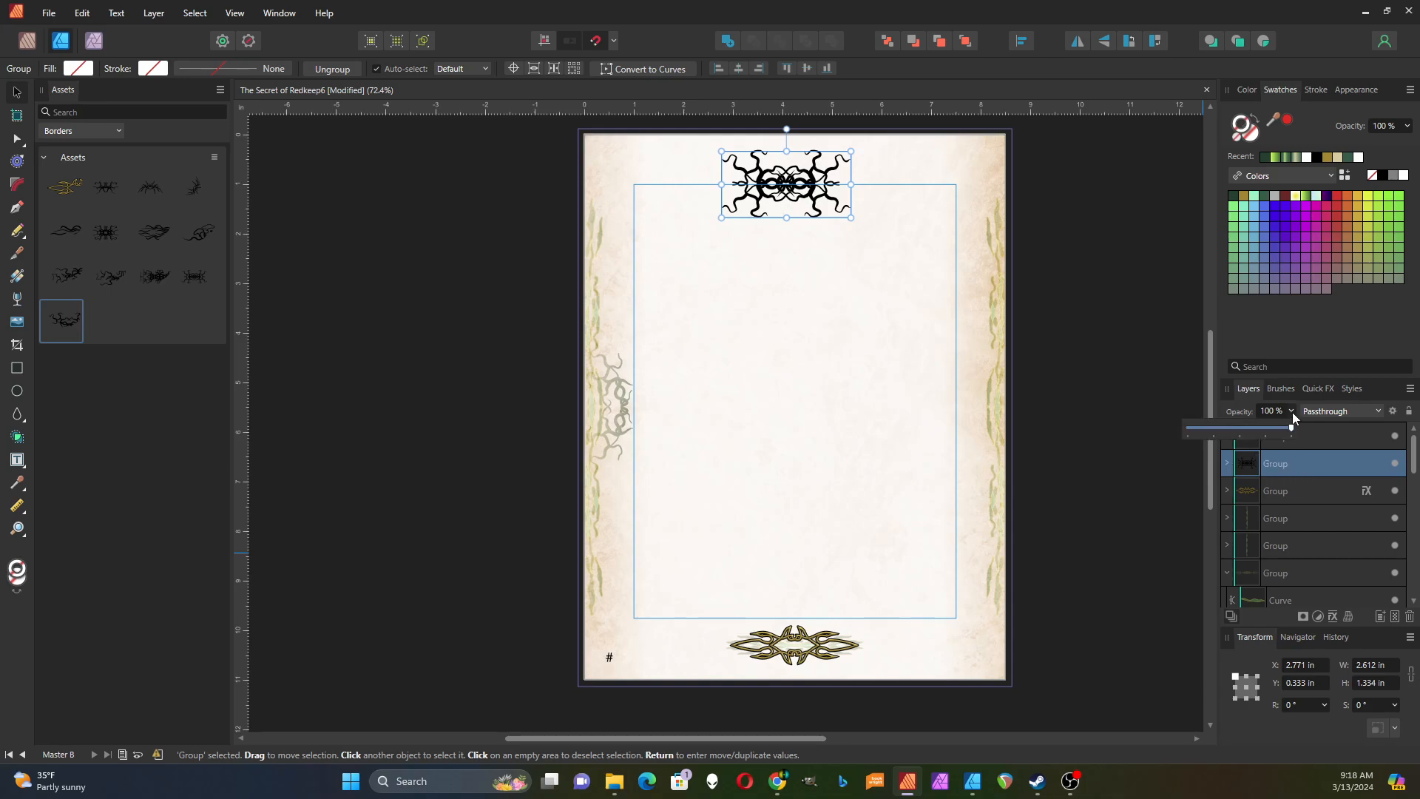
left_click_drag(1293, 428, 1242, 430)
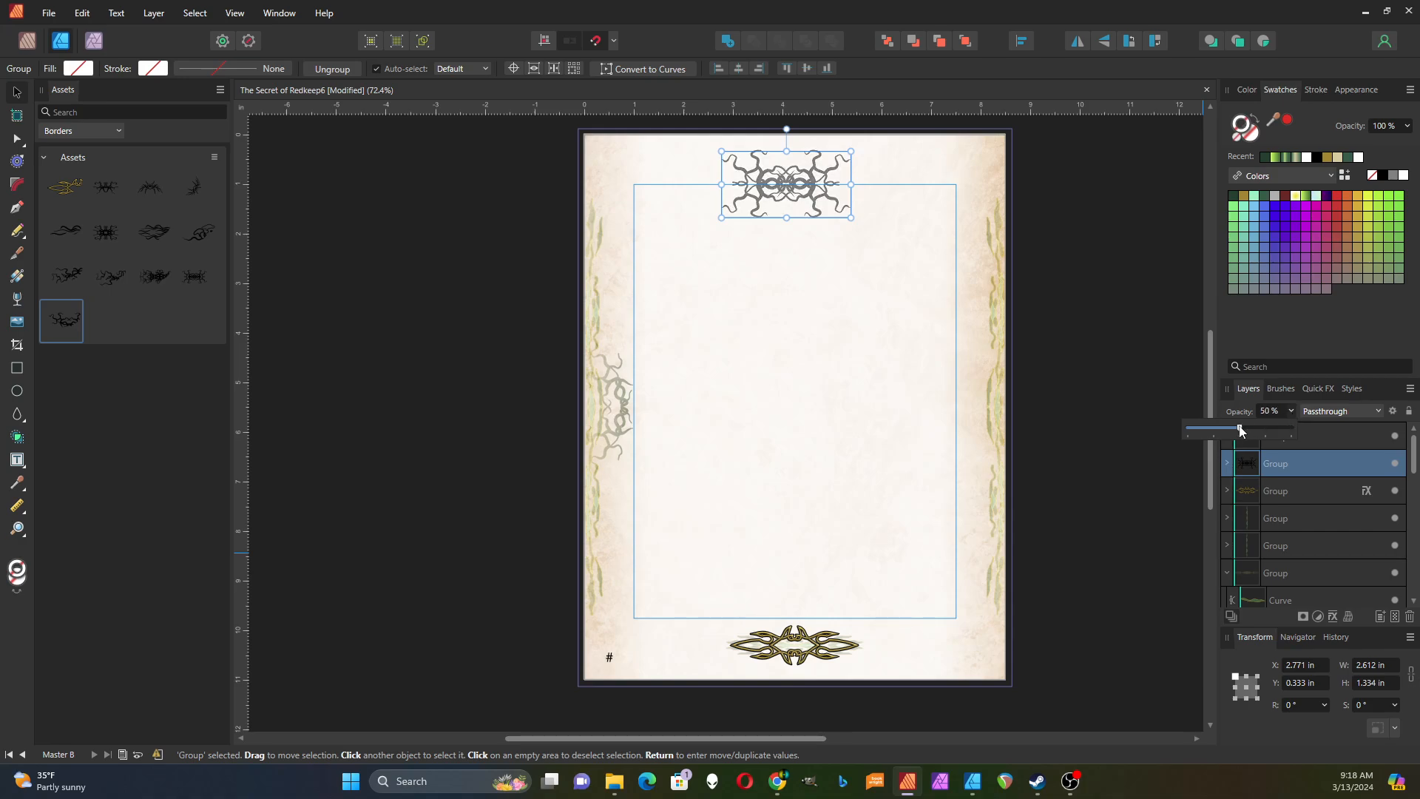
left_click(822, 400)
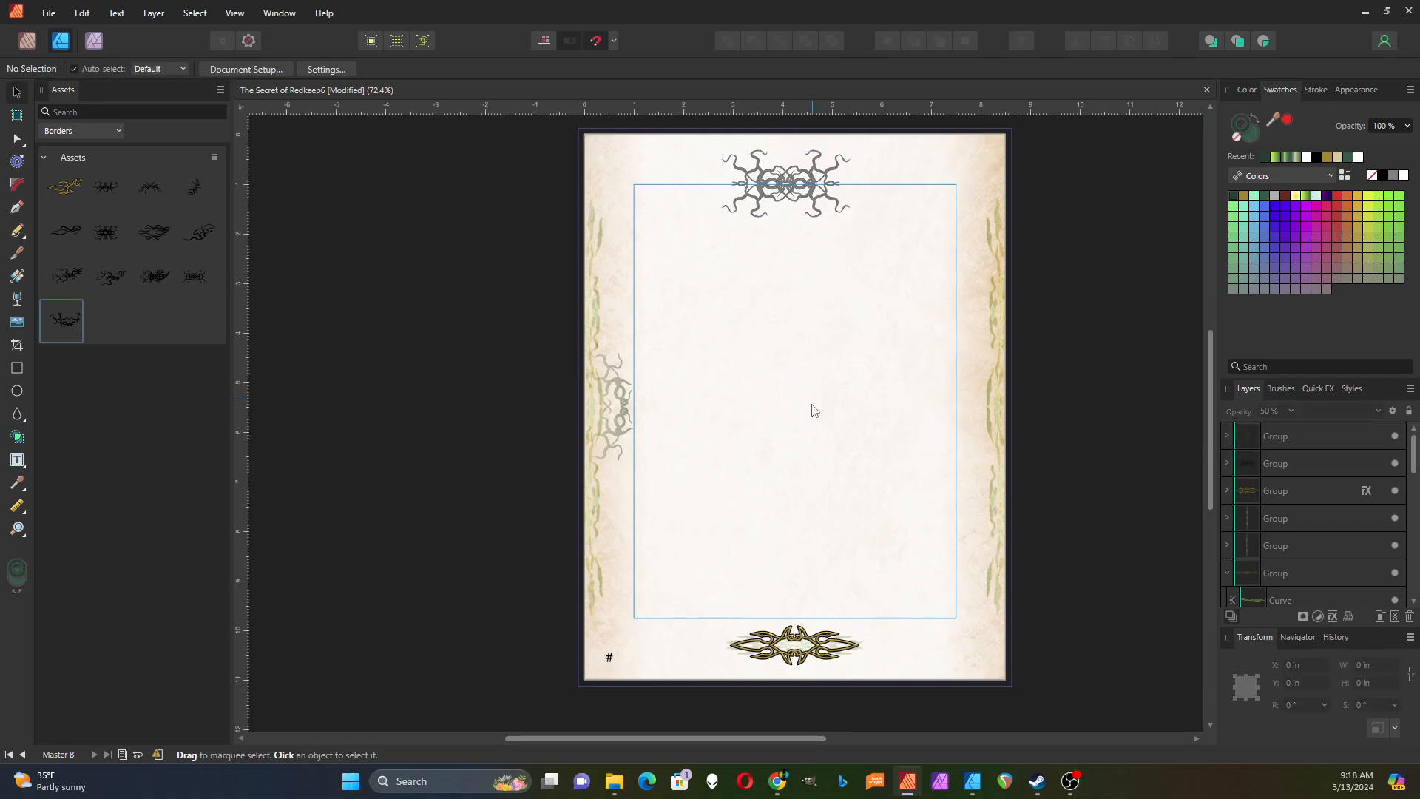
- Switch to the page layout persona and open Page 2 to check how the master page ornaments look with the text
left_click(26, 41)
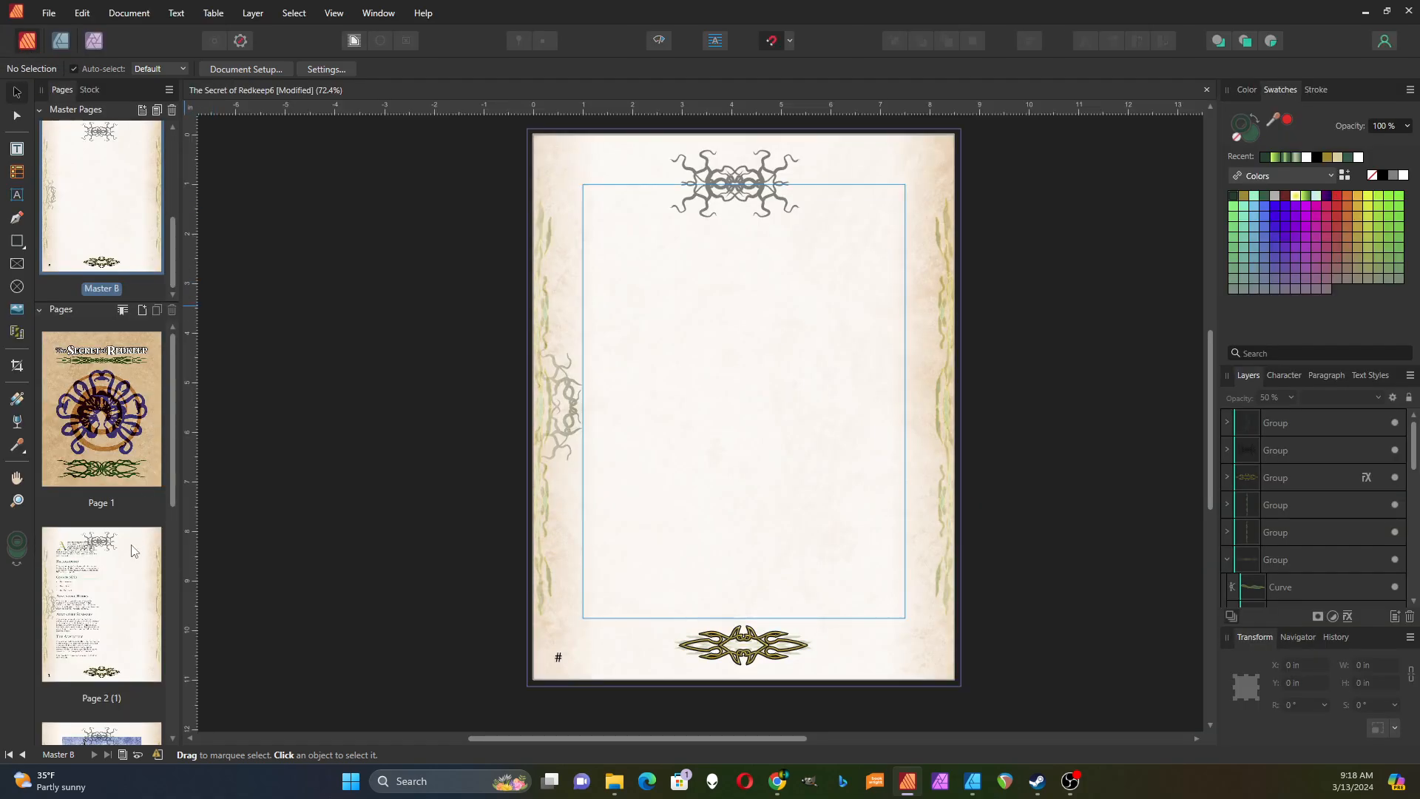
double_click(101, 606)
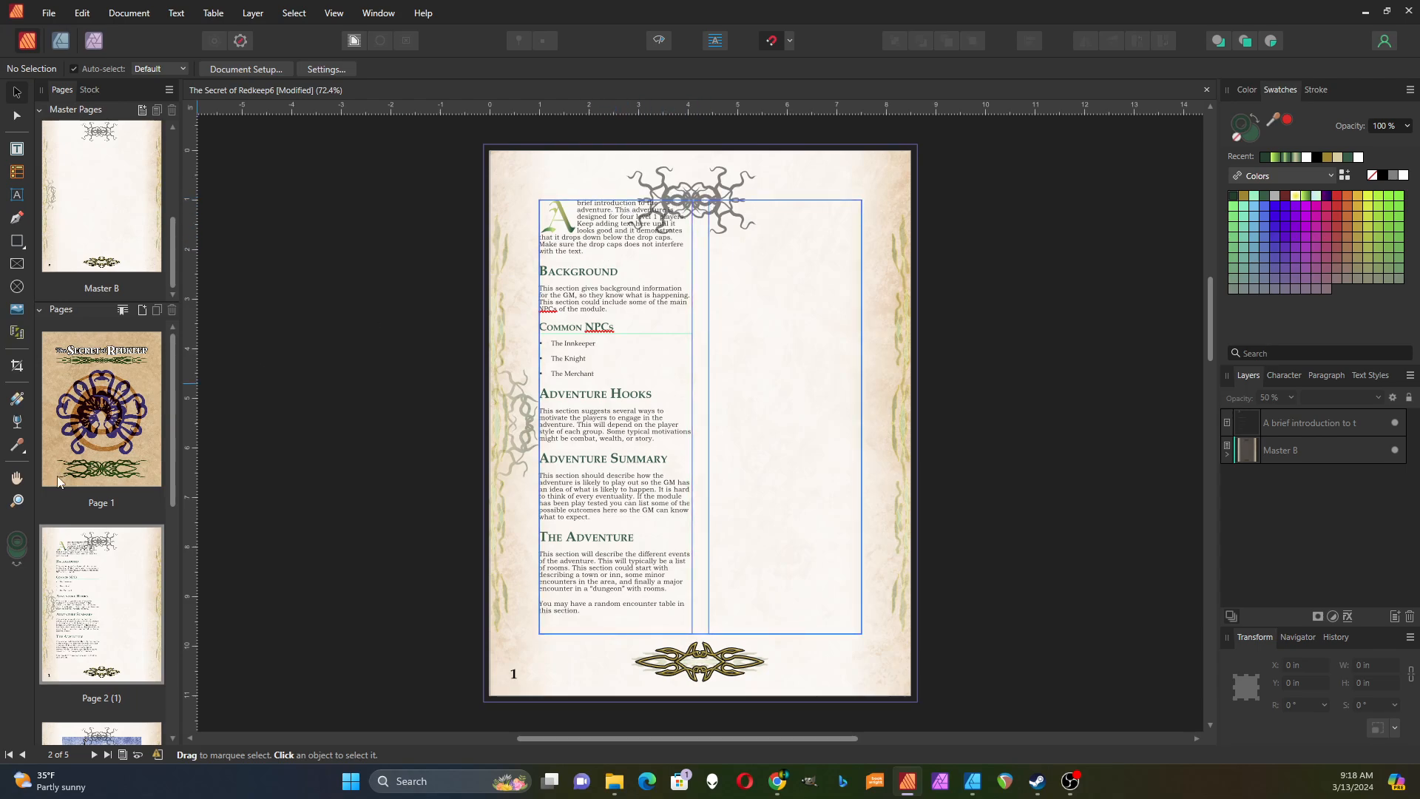
scroll(85, 492, "down", 3)
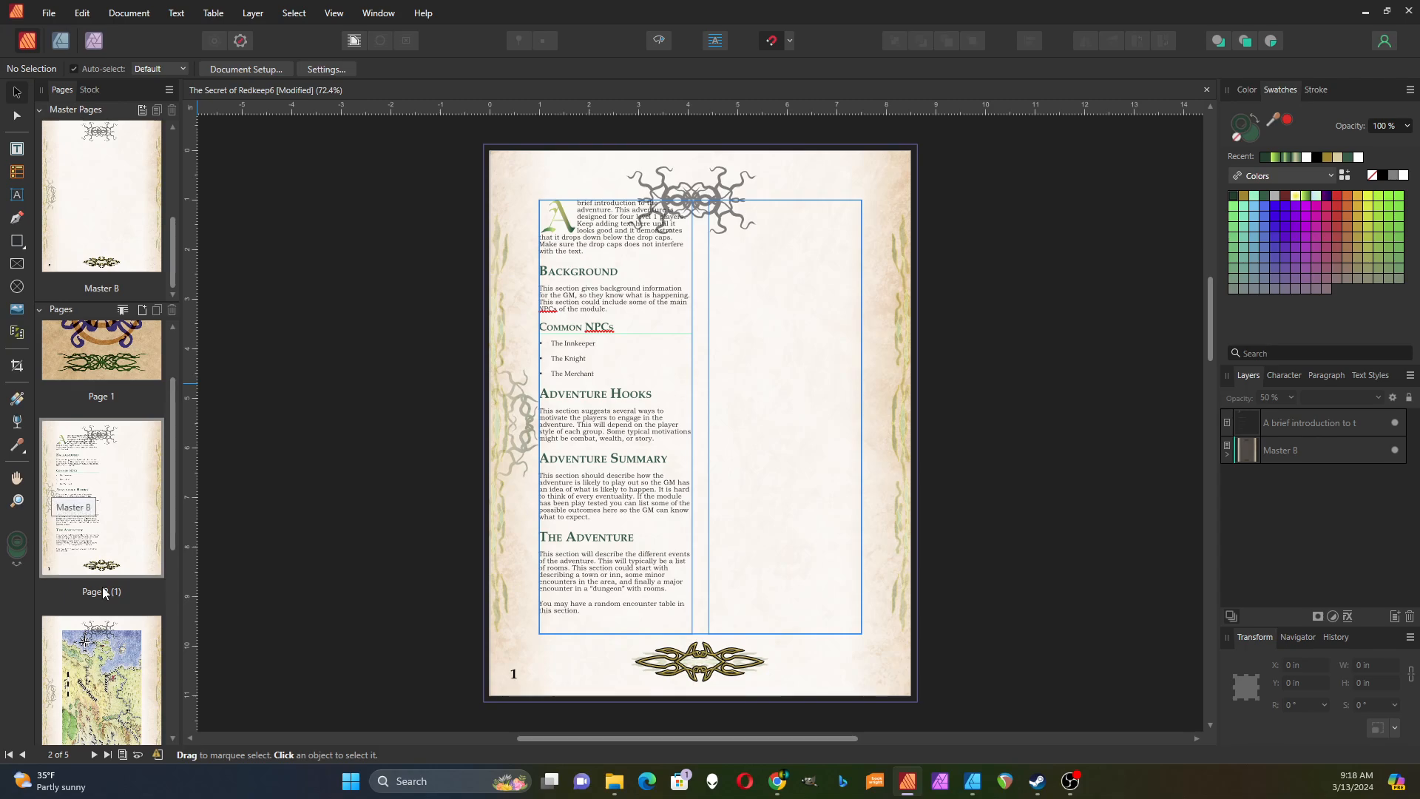